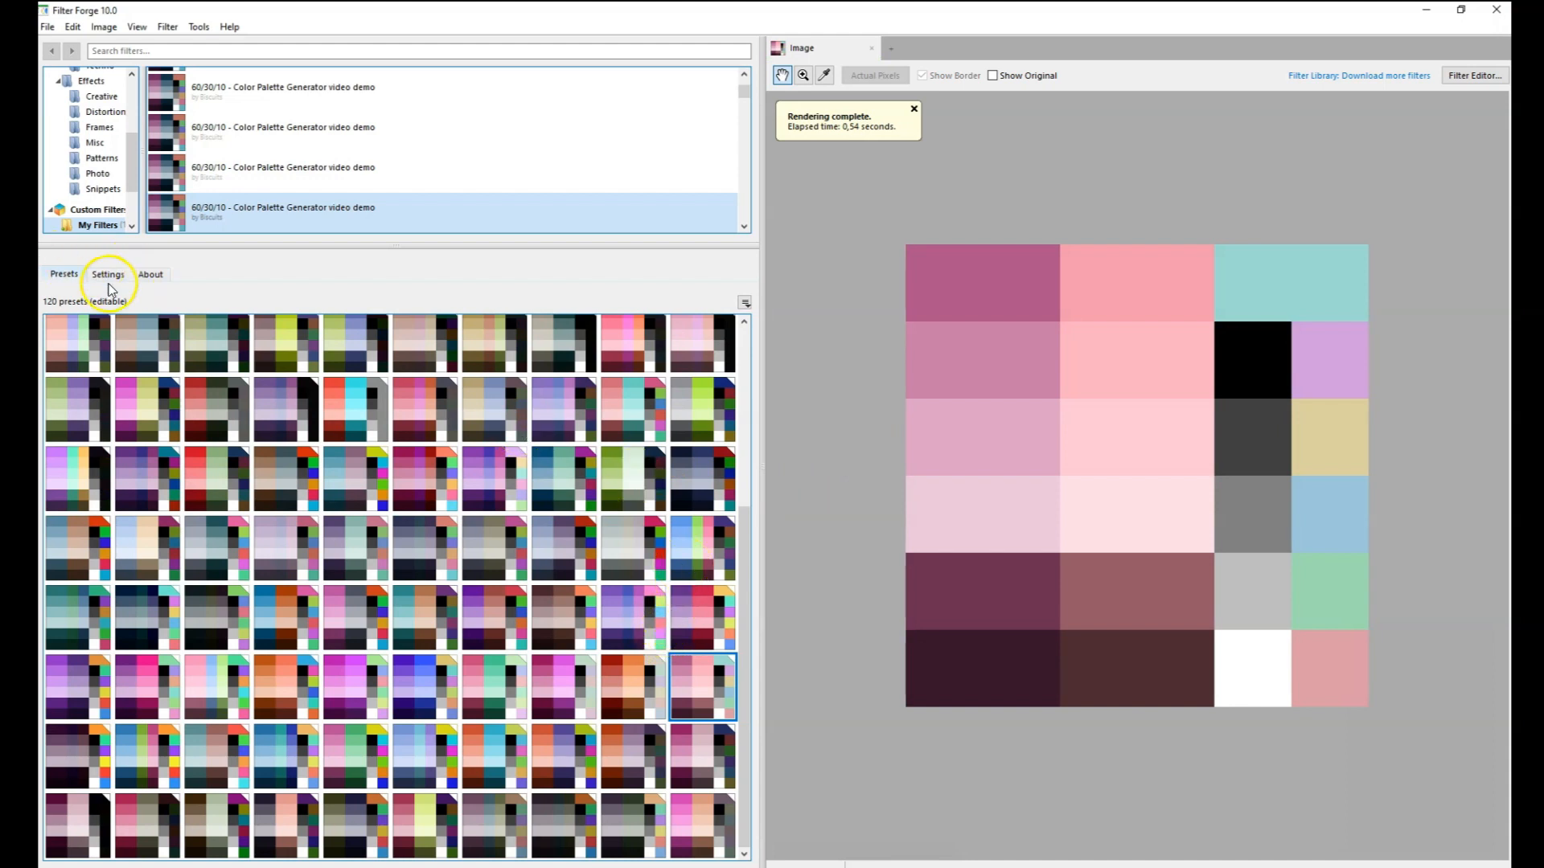
Show the filter's settings and change the Primary Color to a golden orange.
click(113, 275)
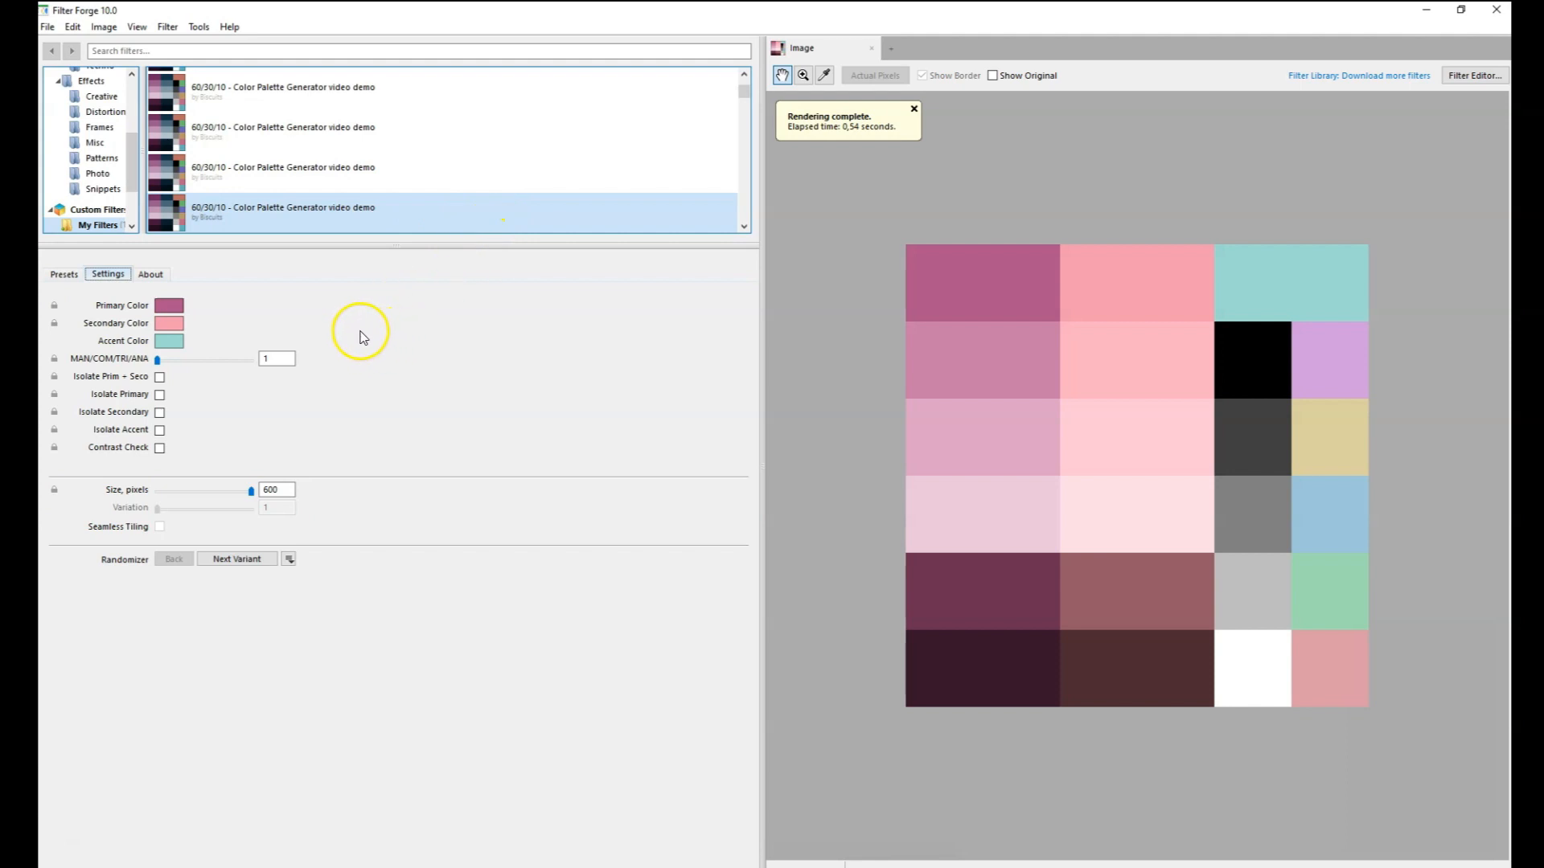
click(174, 311)
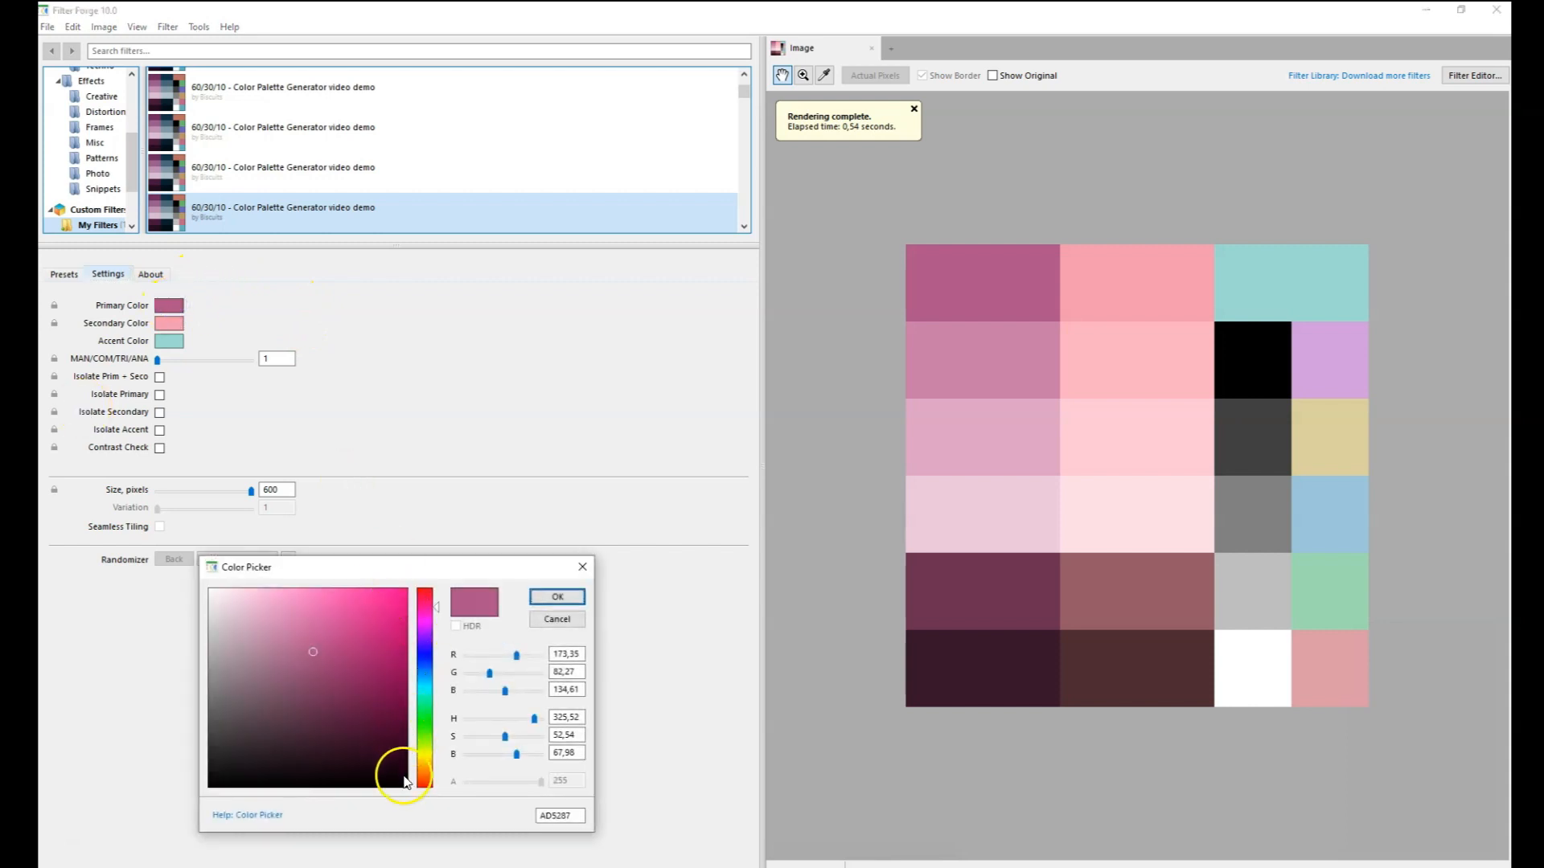
click(421, 761)
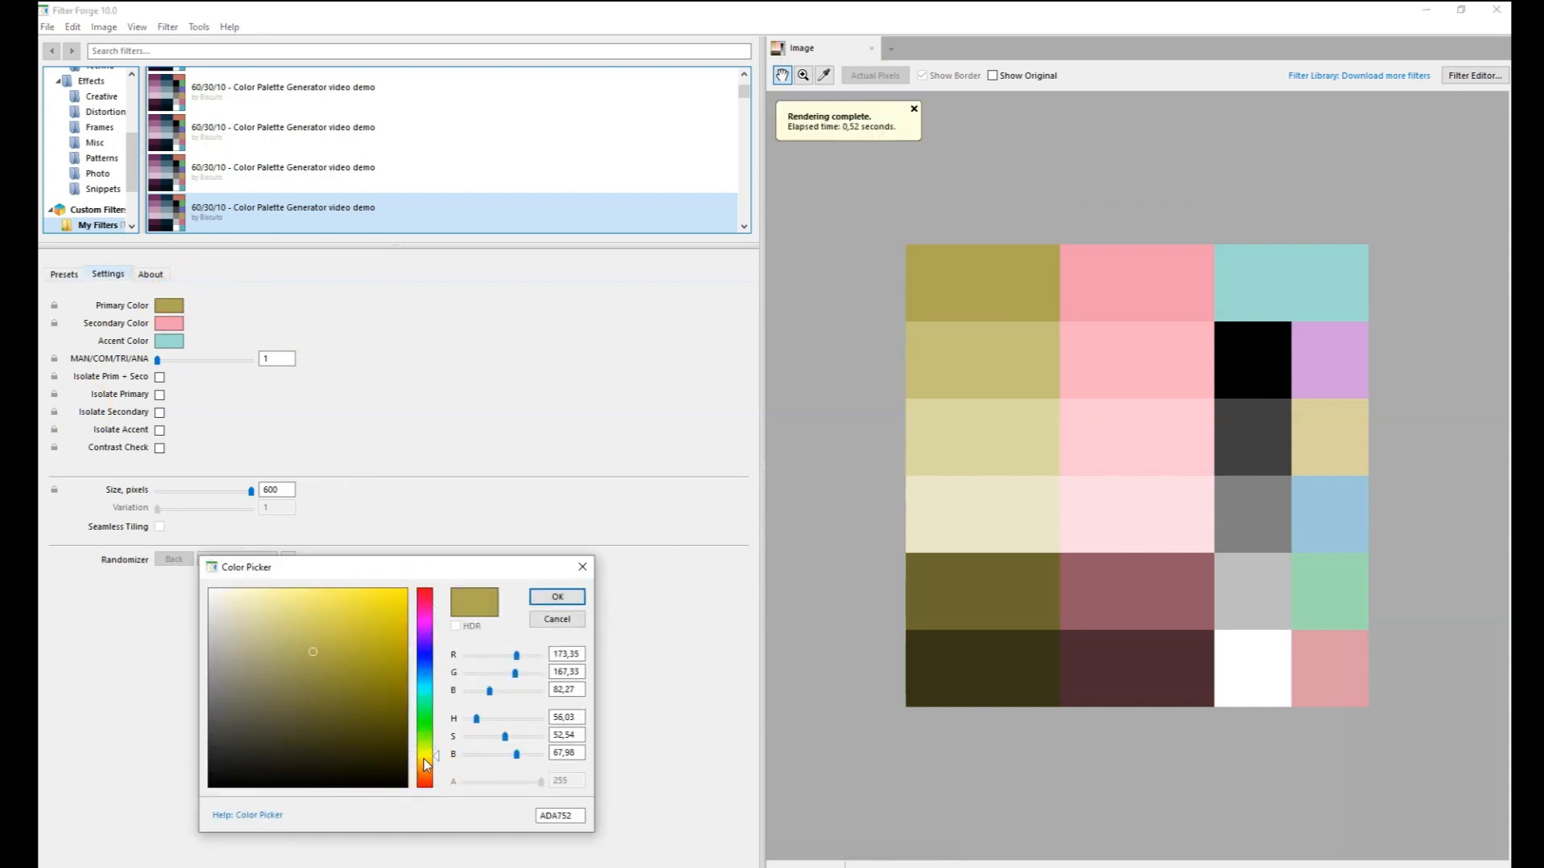
drag(436, 757, 436, 760)
drag(366, 626, 346, 616)
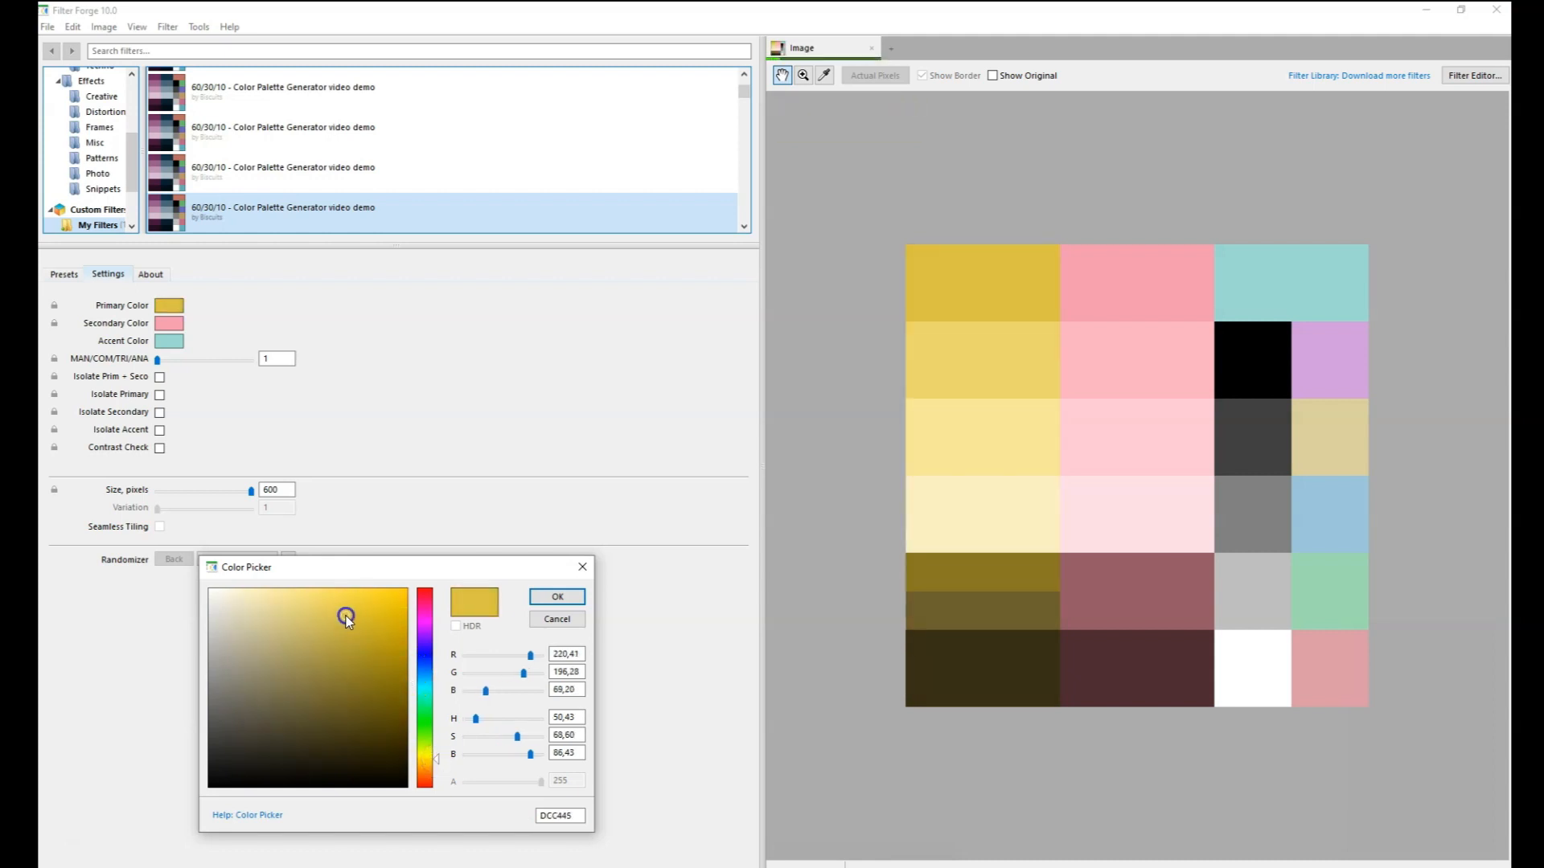
click(435, 765)
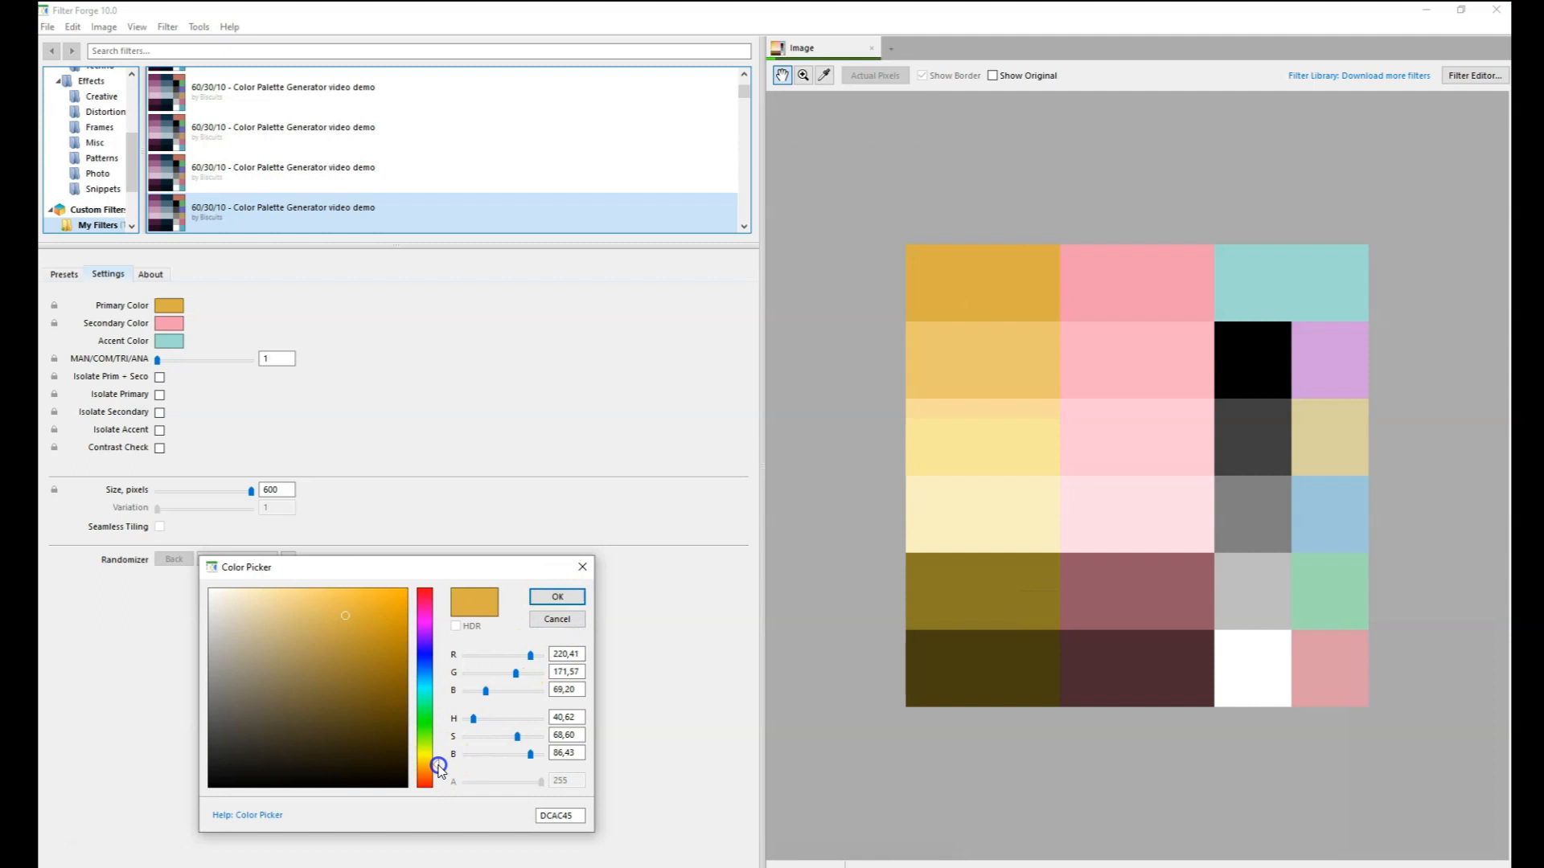
click(561, 599)
Change the Secondary Color to a bright sky blue, about 54B3E8.
click(166, 325)
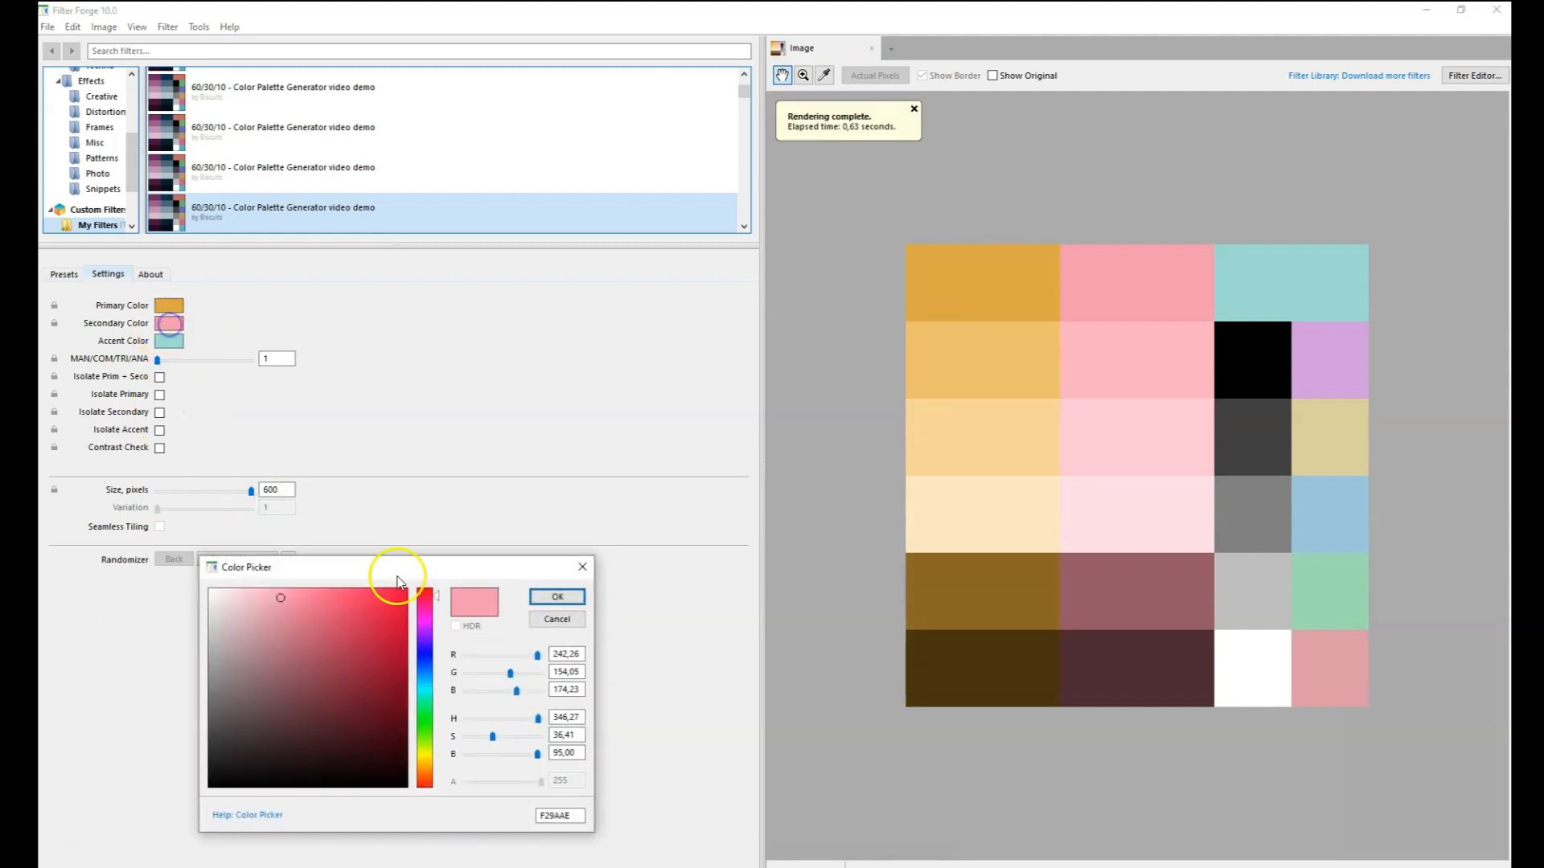
click(427, 681)
drag(320, 626, 336, 606)
click(558, 599)
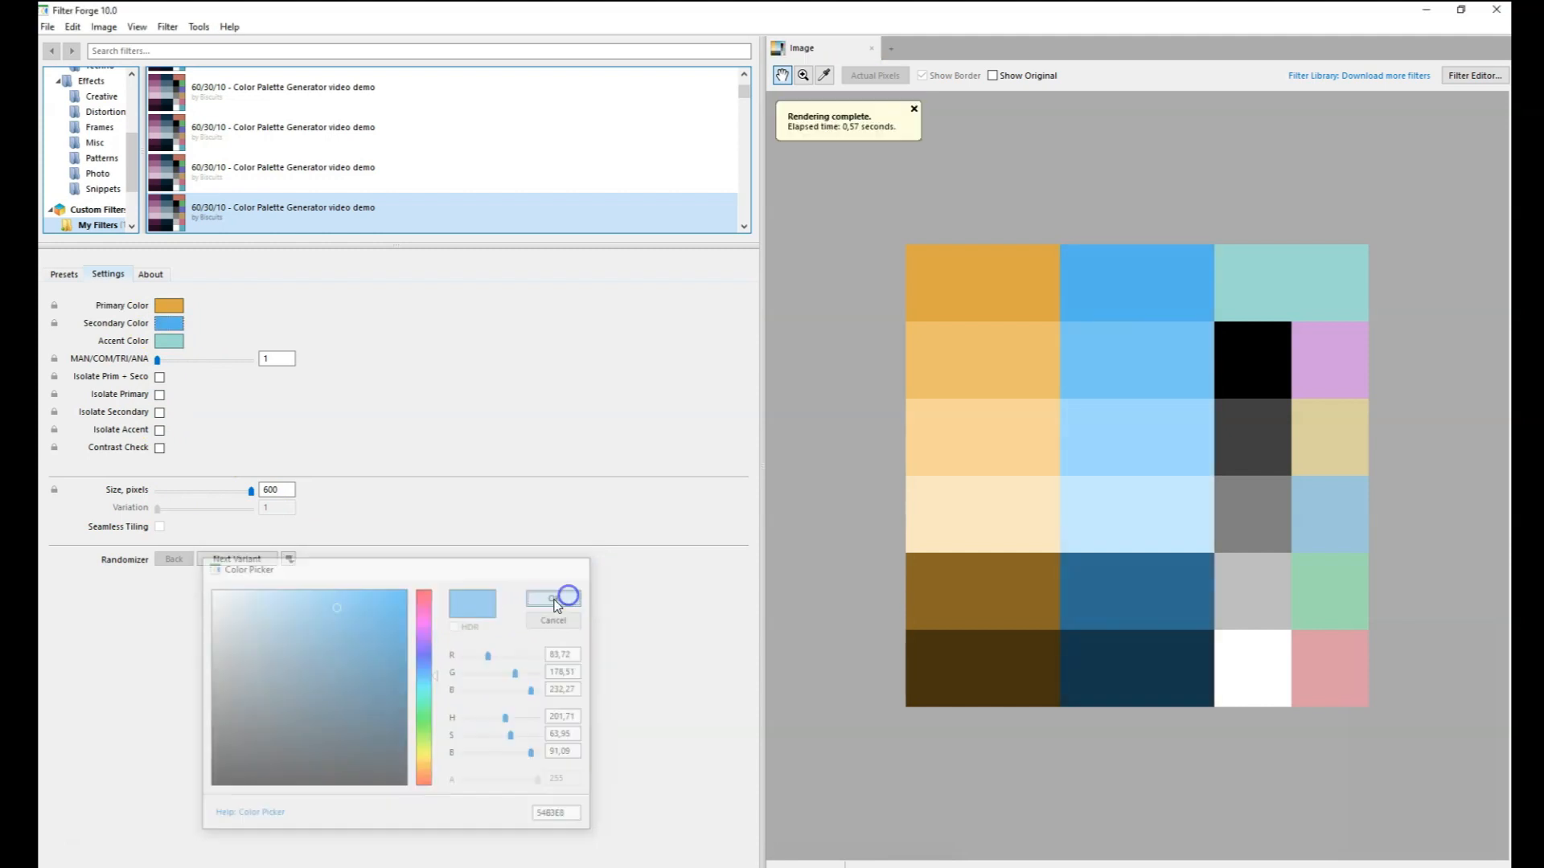
Change the Accent Color to a strong red, about D74646.
click(173, 341)
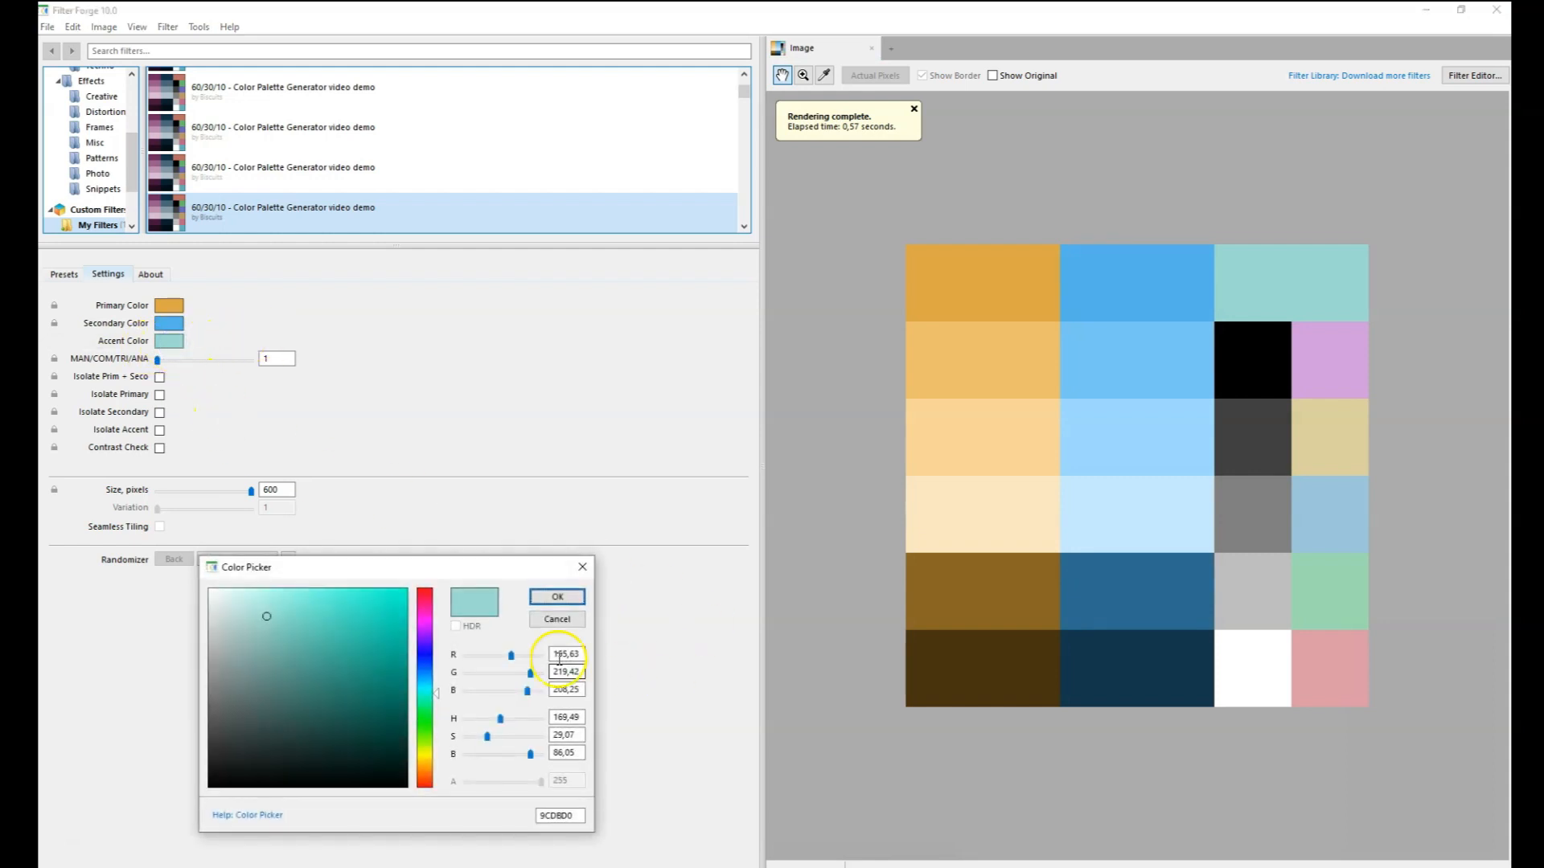
click(429, 774)
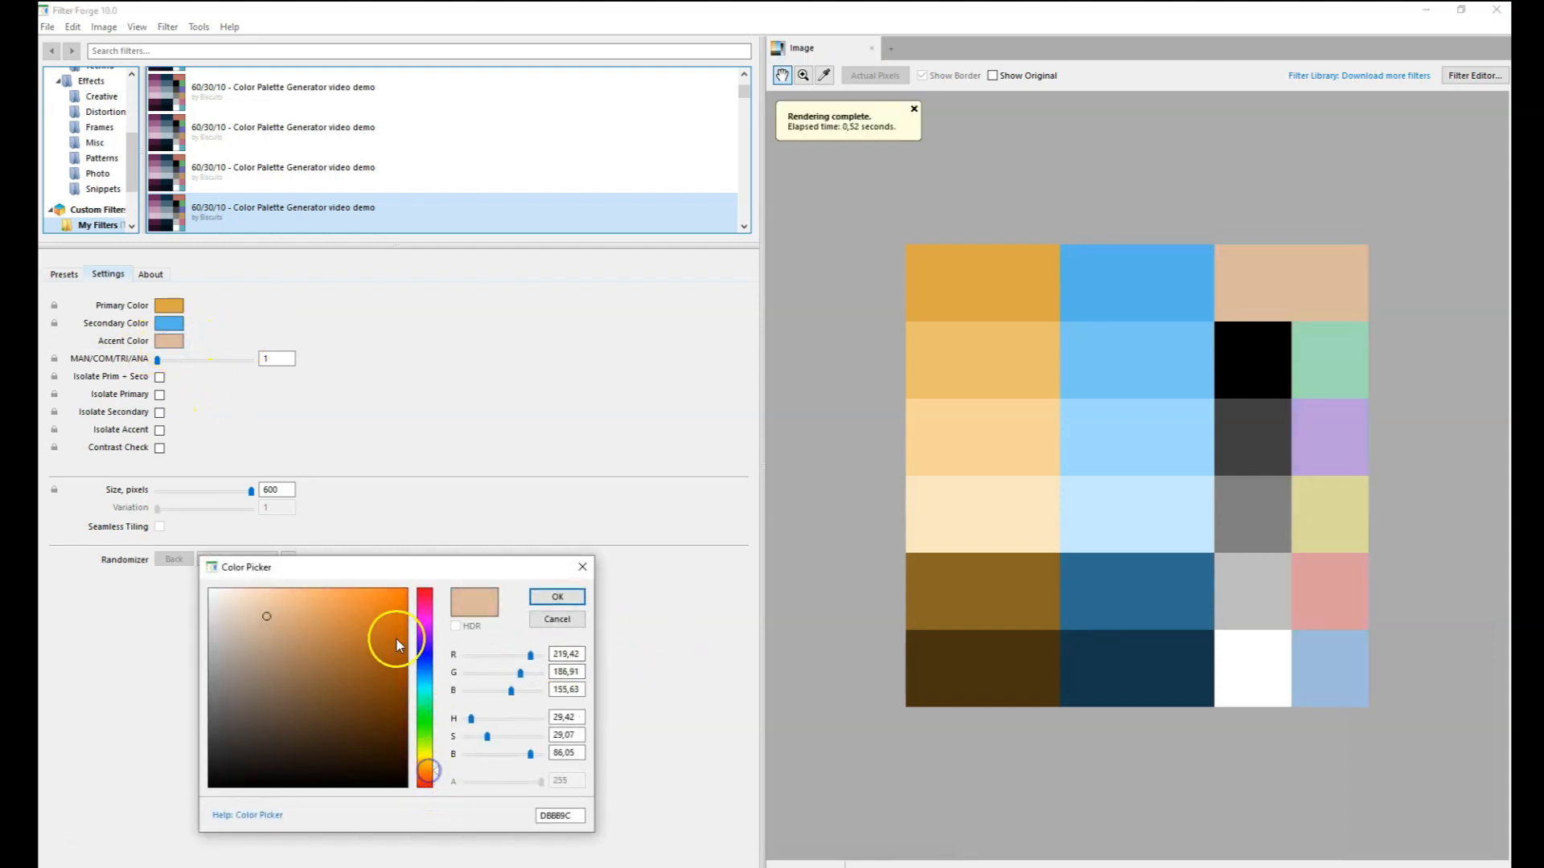
click(346, 616)
drag(442, 764, 438, 792)
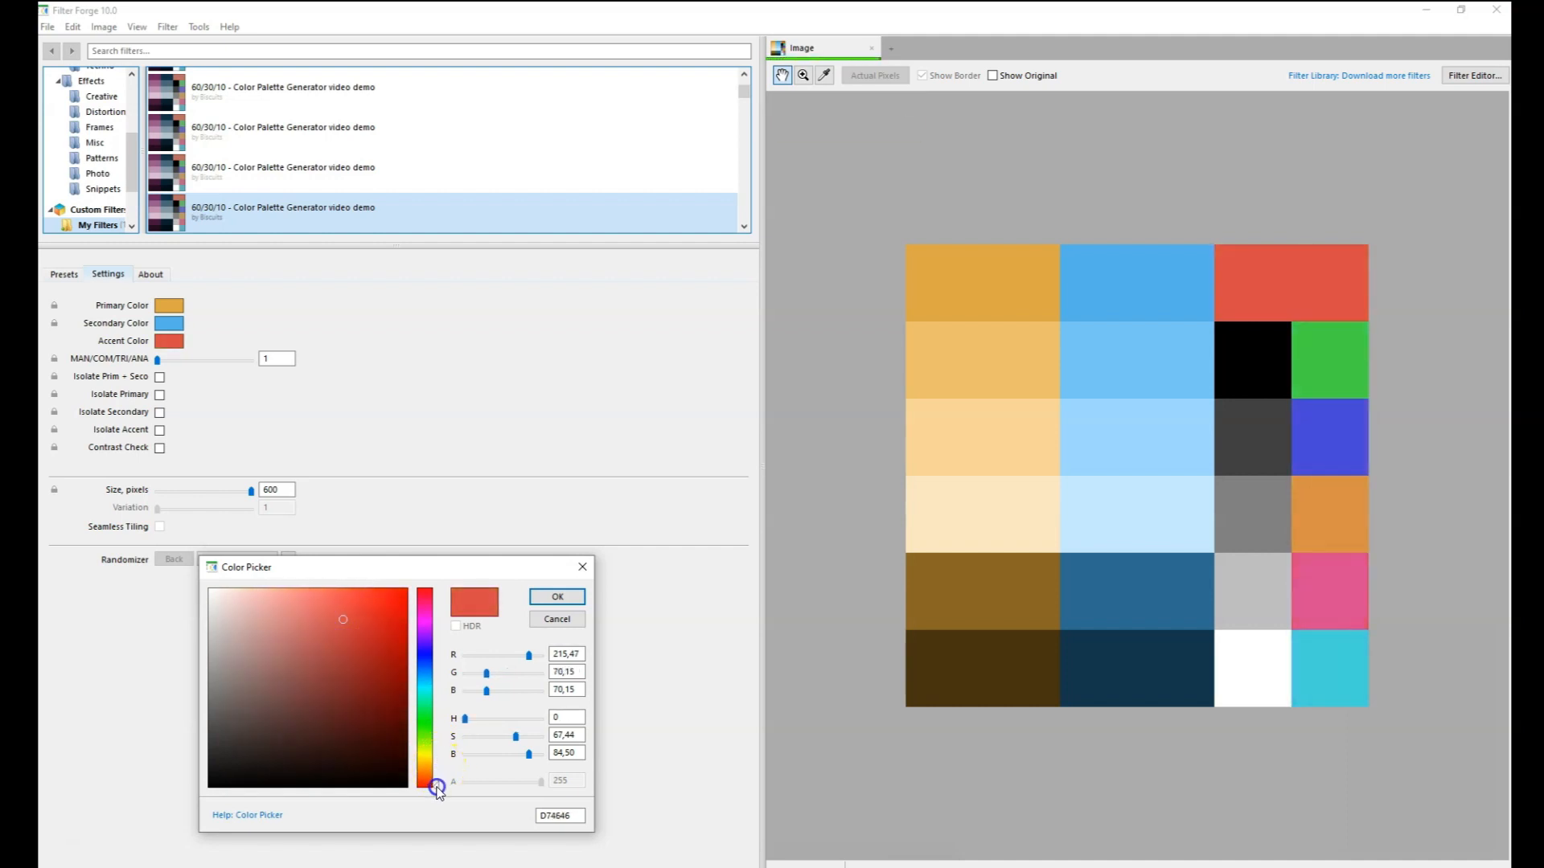
click(566, 596)
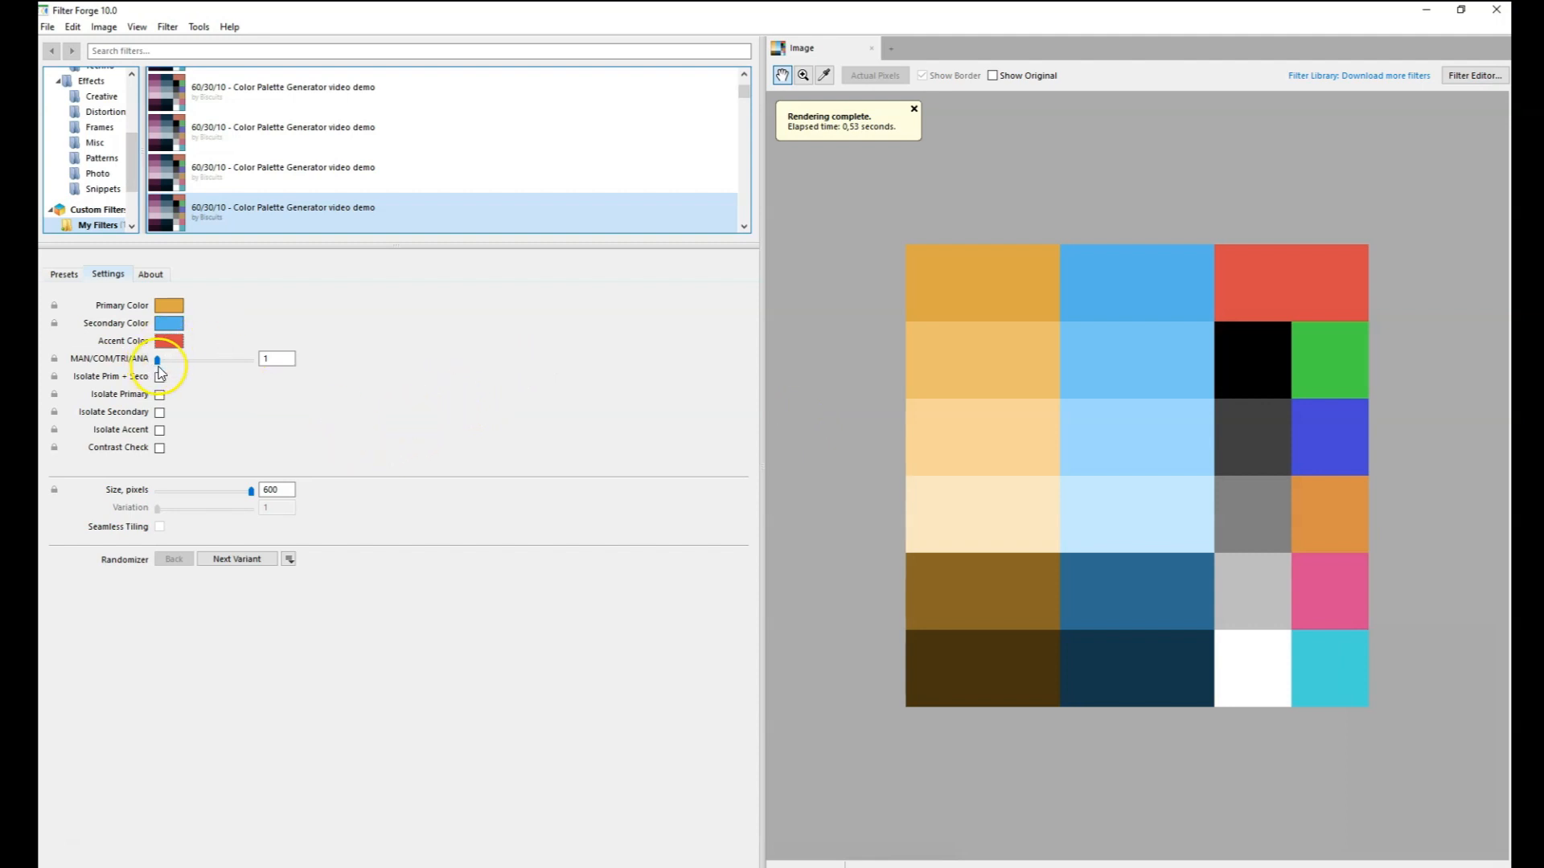
Generate a series of random palette variants with the primary, secondary and accent colors and the MAN/COM/TRI/ANA mode unlocked.
drag(162, 366, 117, 367)
click(245, 560)
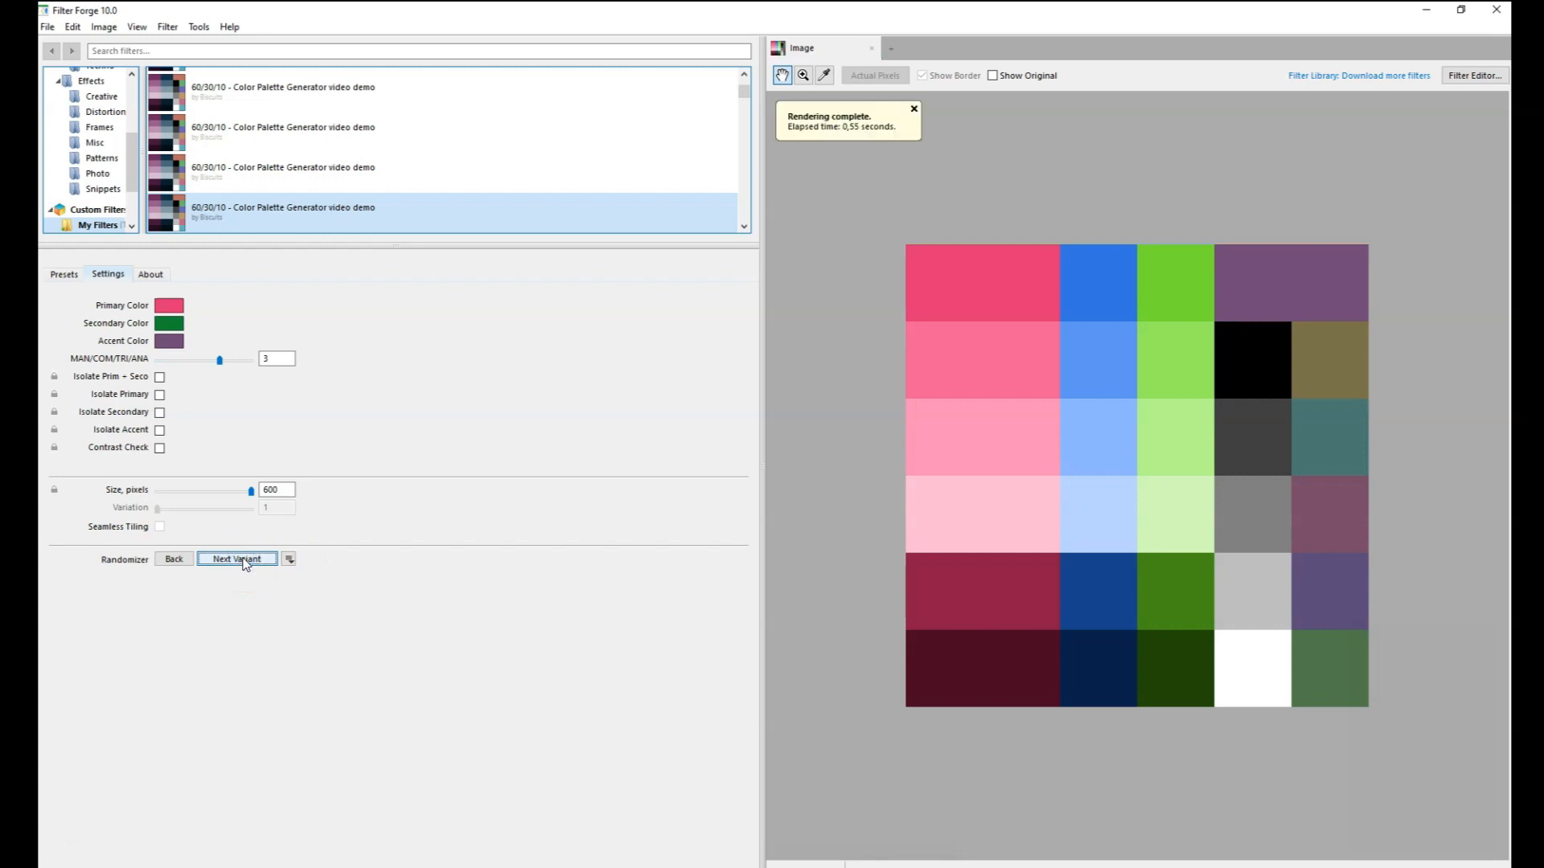
click(247, 561)
click(251, 560)
click(252, 562)
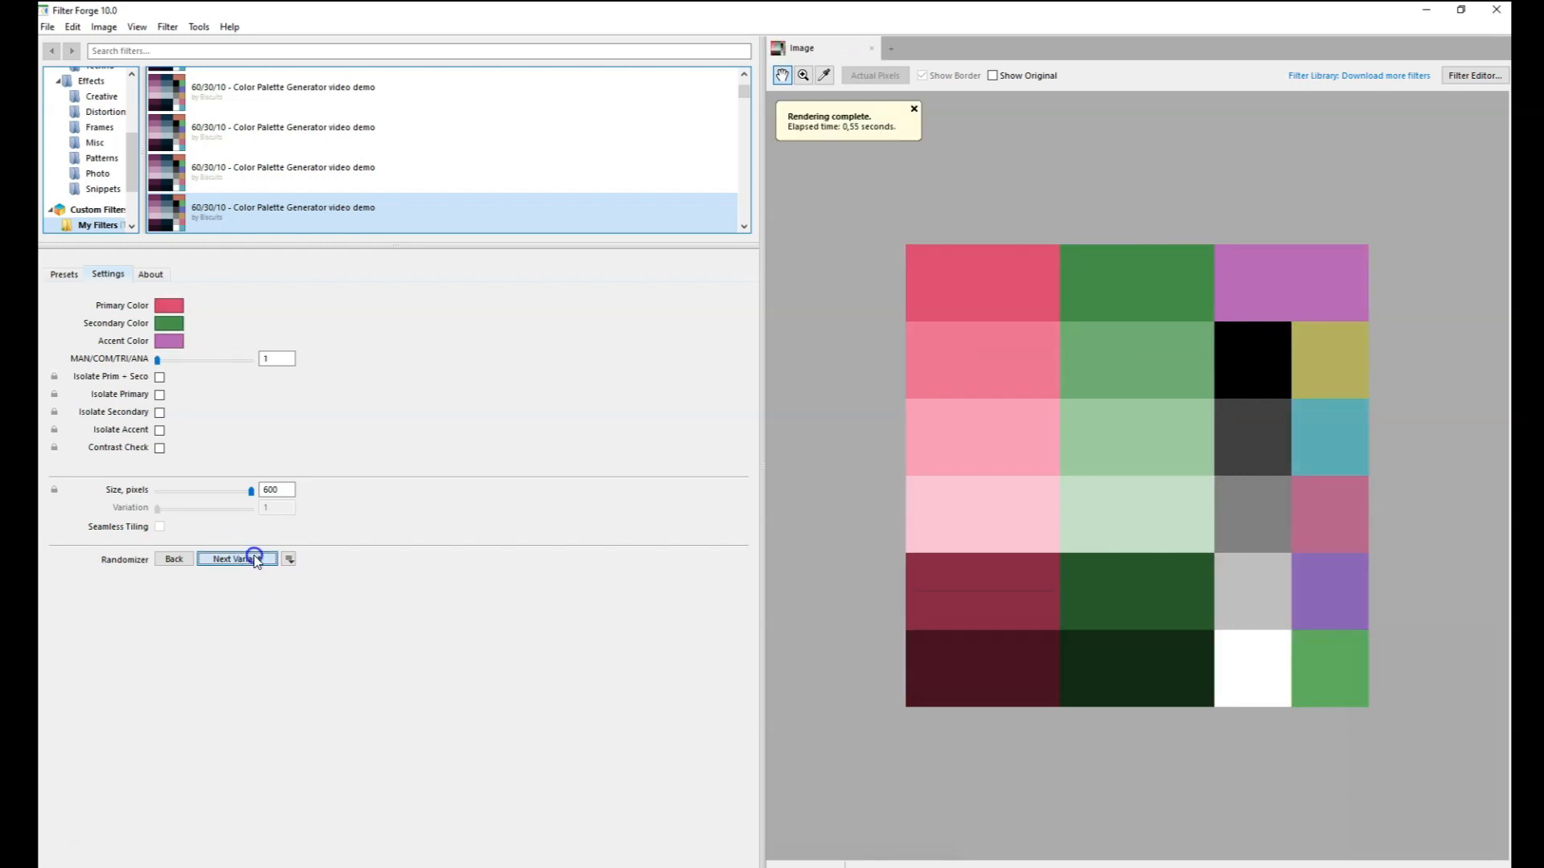
click(256, 561)
click(257, 560)
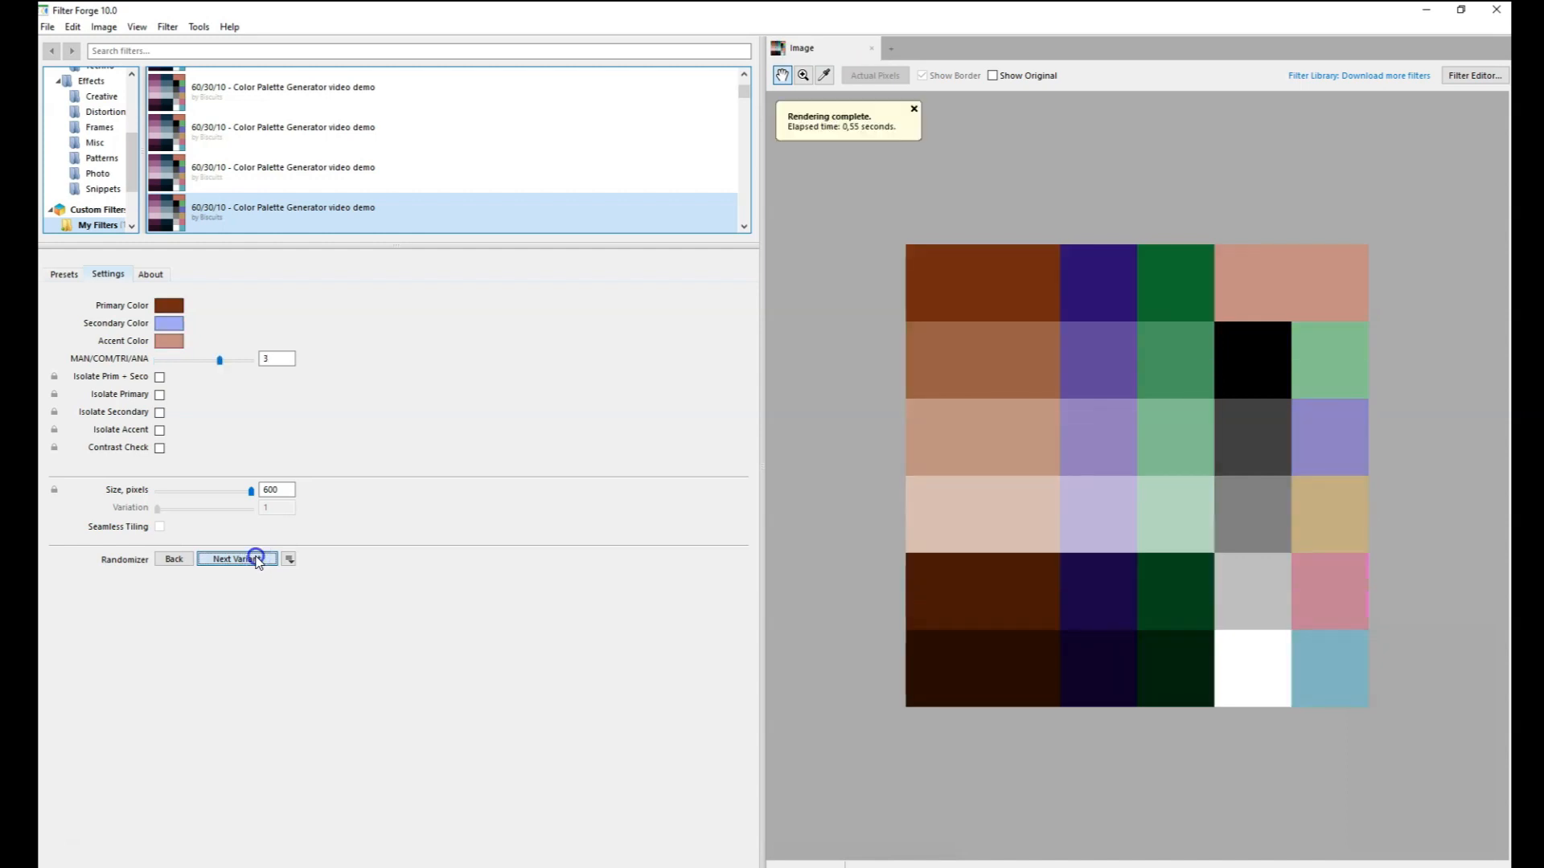
click(257, 560)
click(260, 562)
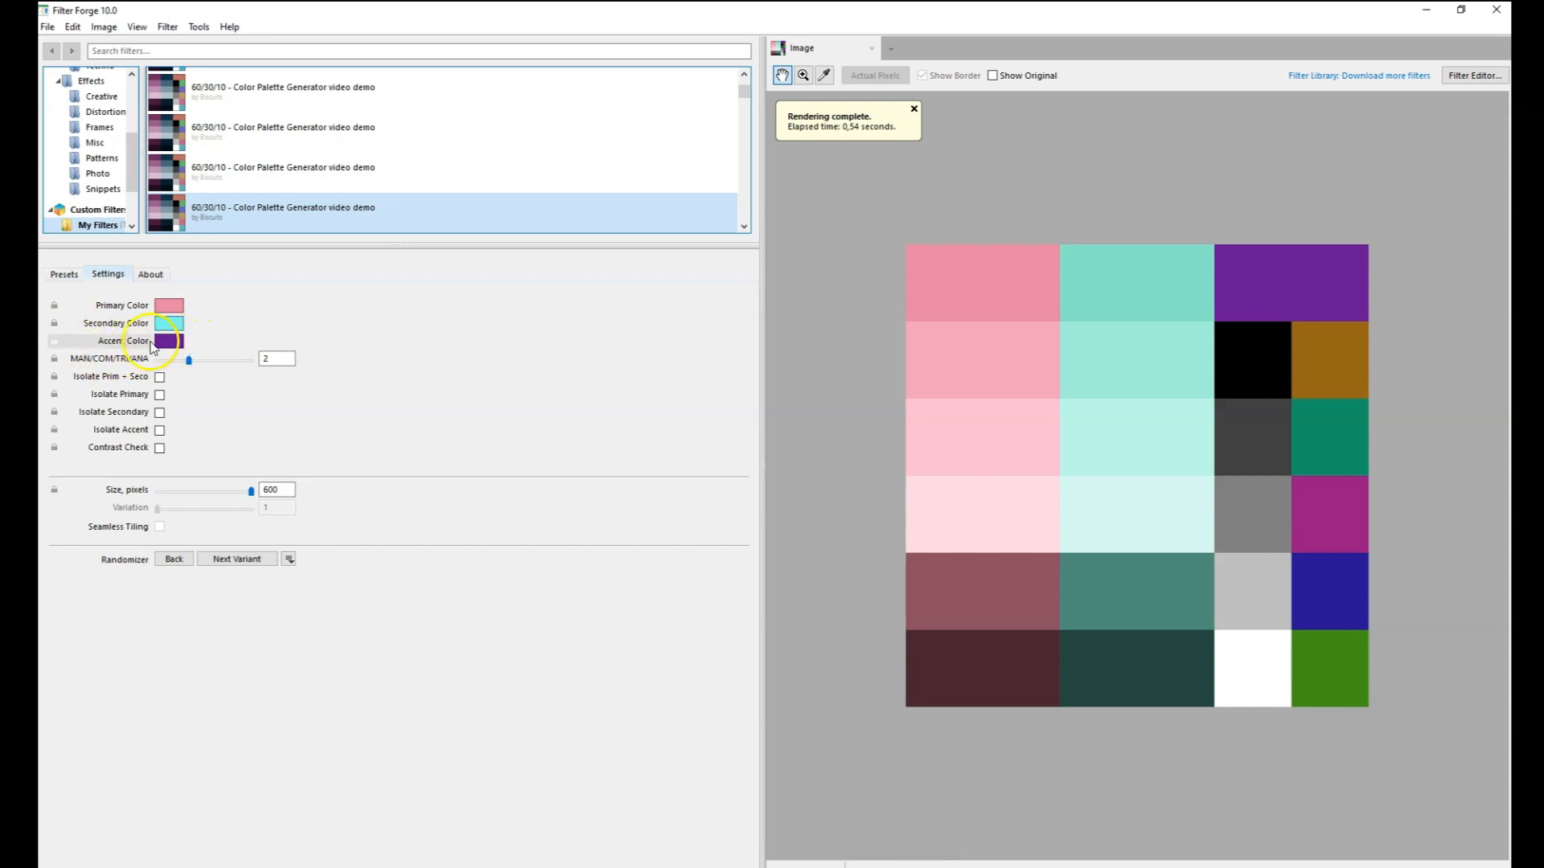
Generate a series of random variants that vary only the Accent Color, ending on a bright pink.
click(238, 561)
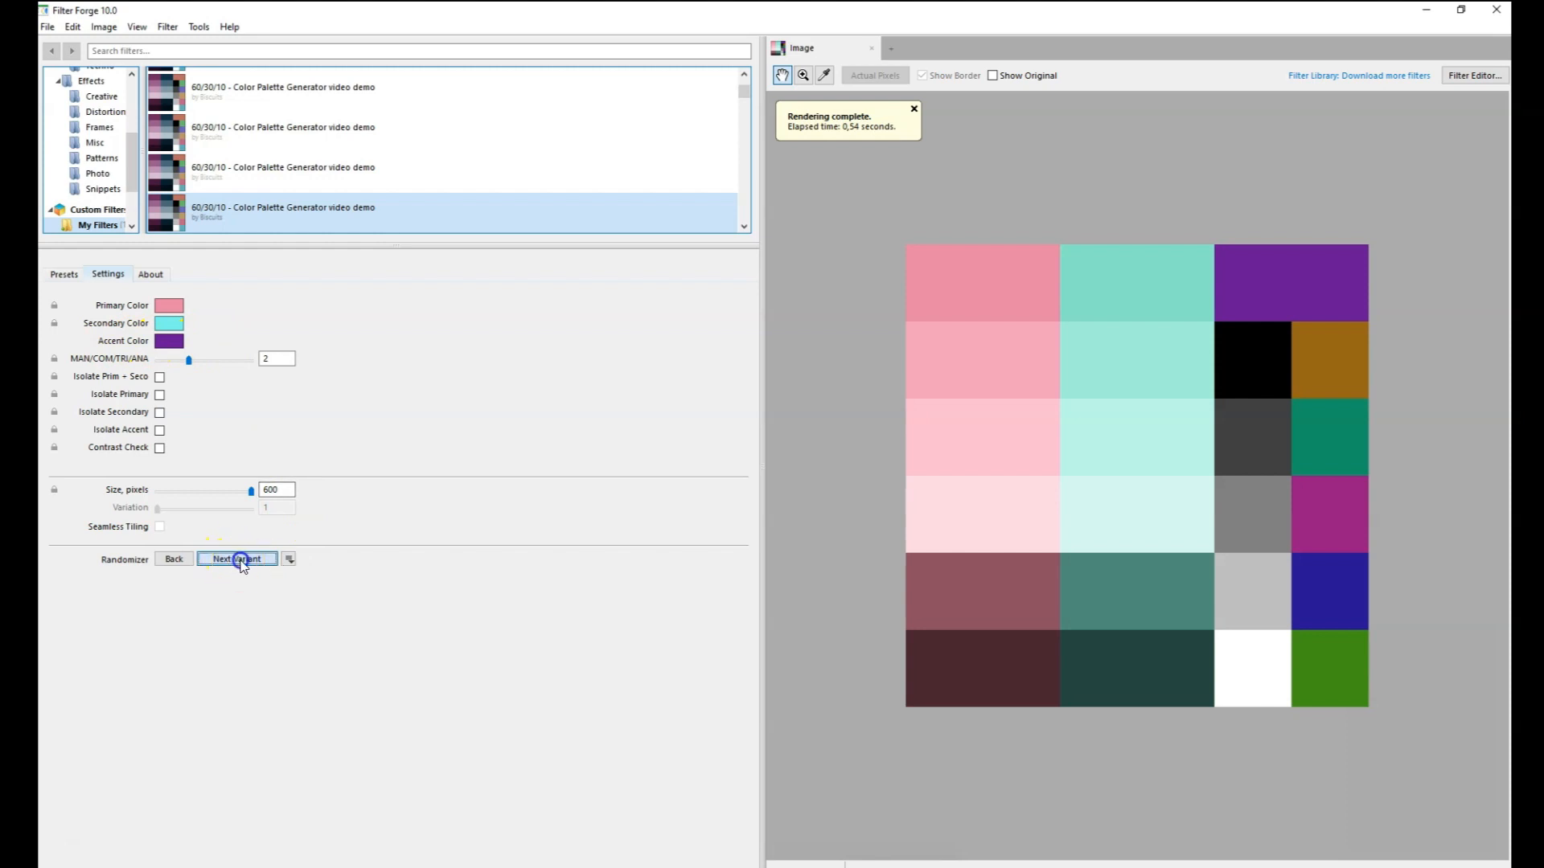
click(239, 561)
click(239, 561)
click(238, 561)
click(239, 563)
click(240, 563)
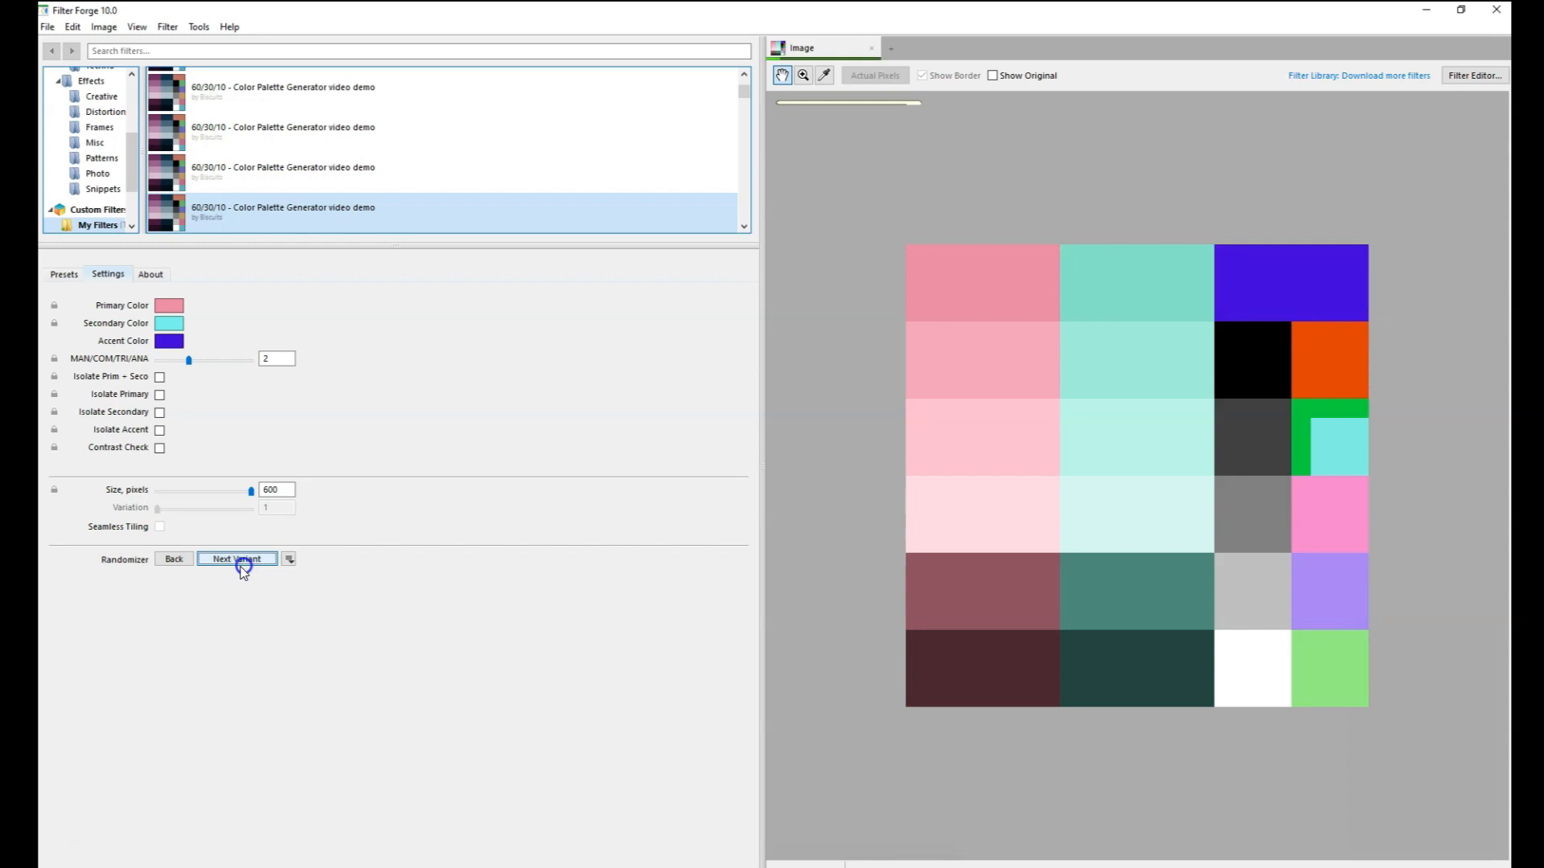
click(241, 569)
click(253, 563)
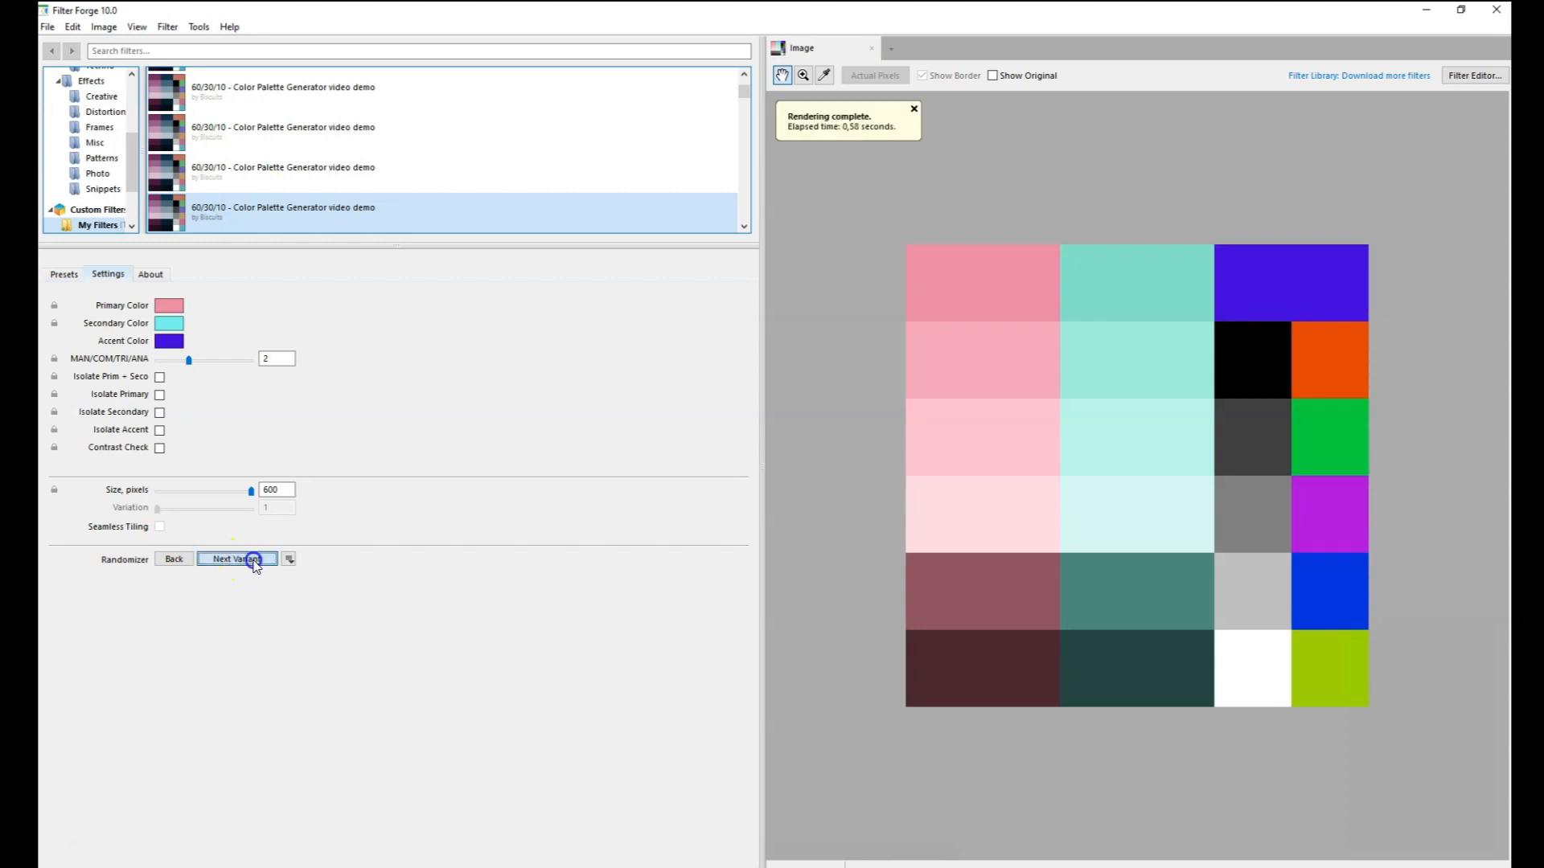
click(255, 562)
click(256, 563)
click(255, 560)
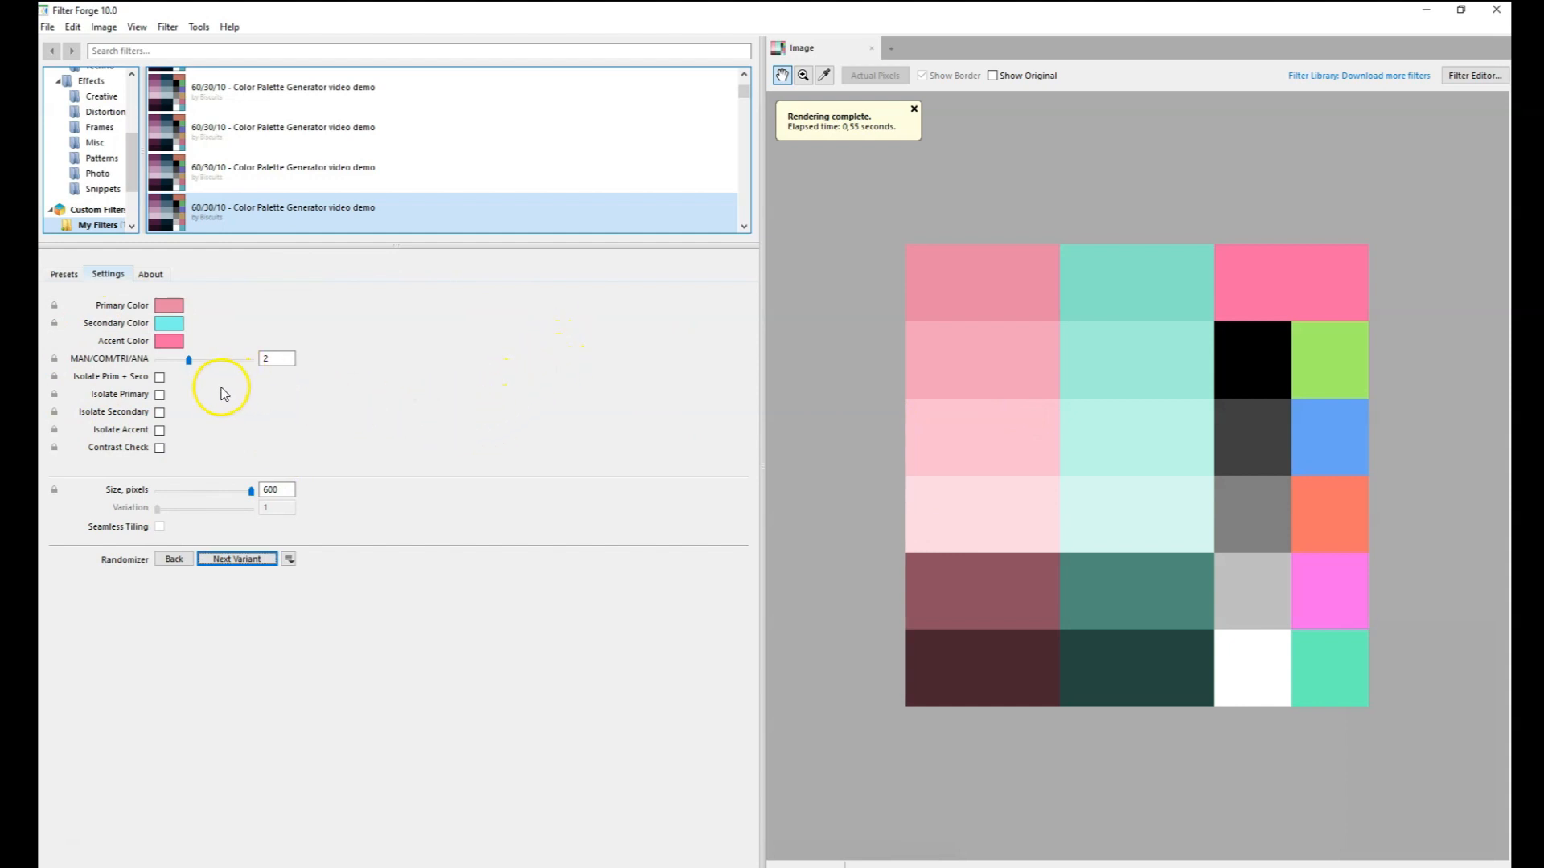
Isolate the primary color column and change the Primary Color to a slightly darker pink, about D87A97.
click(160, 395)
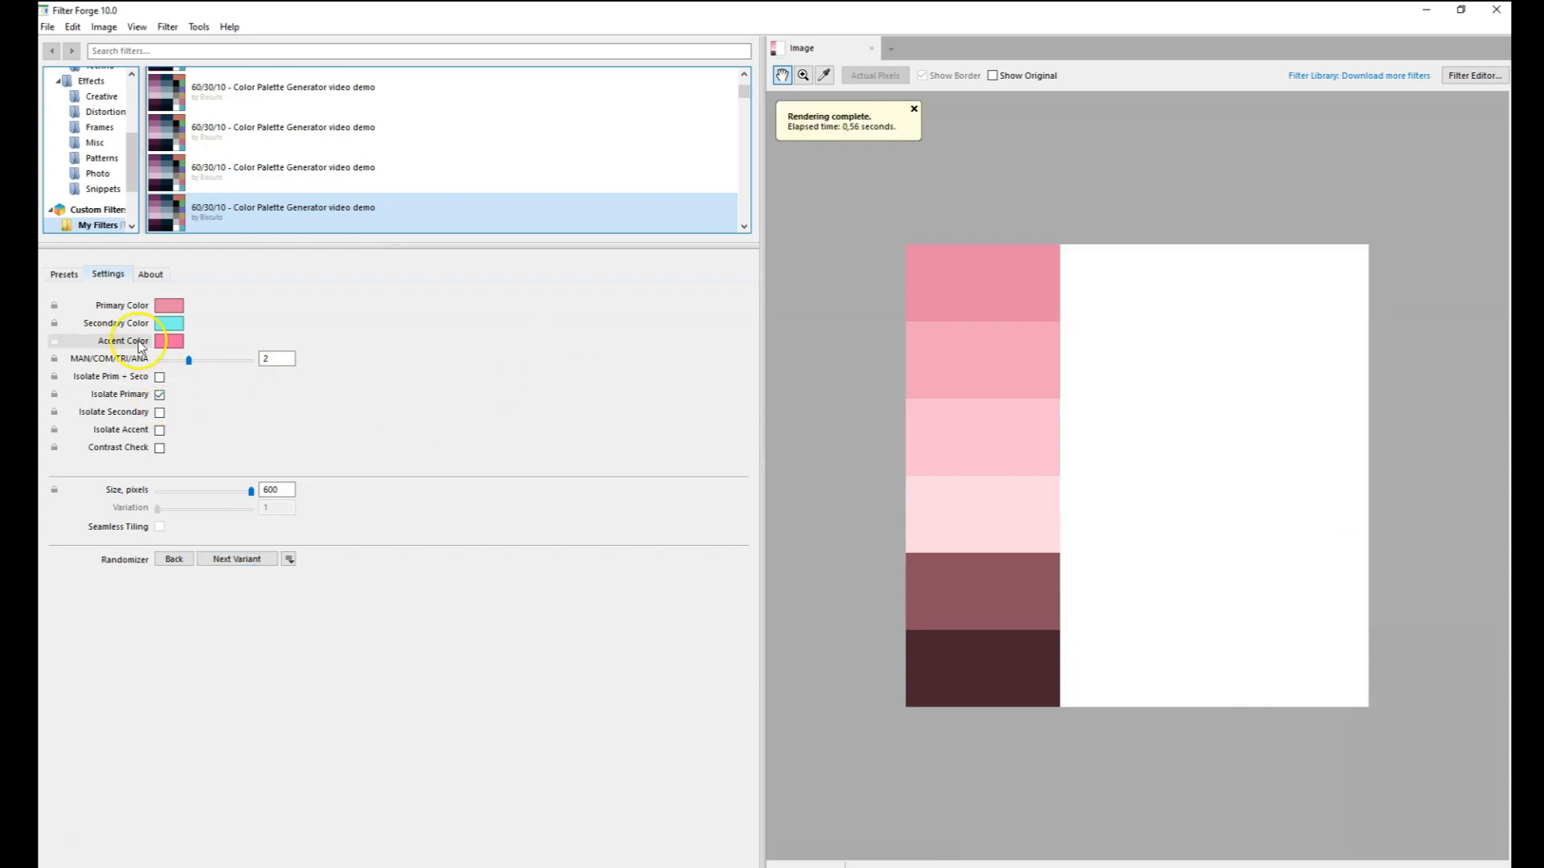
click(170, 307)
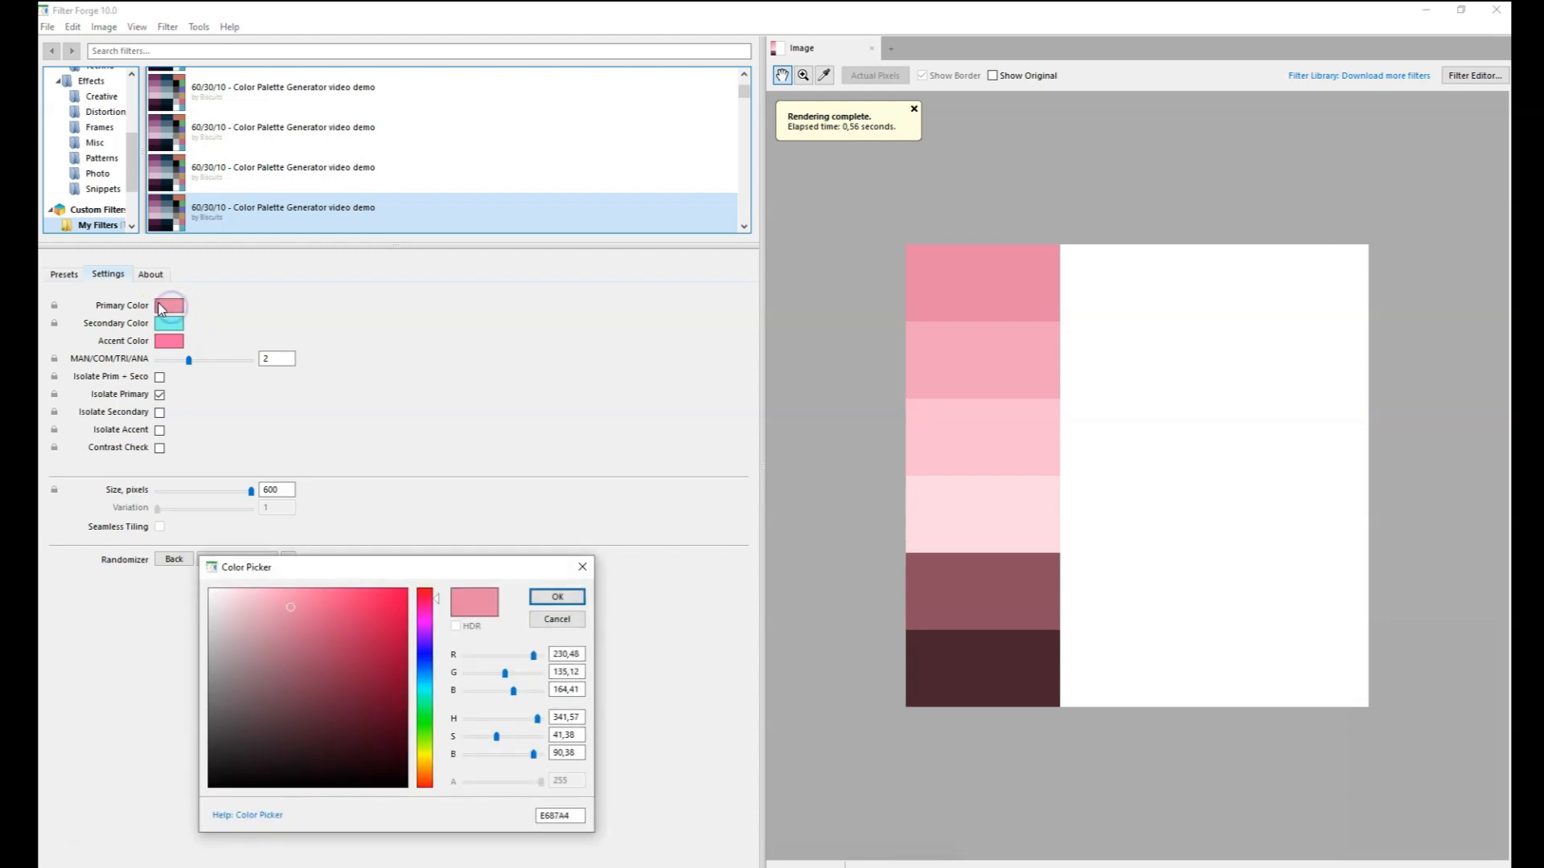
drag(292, 620, 296, 620)
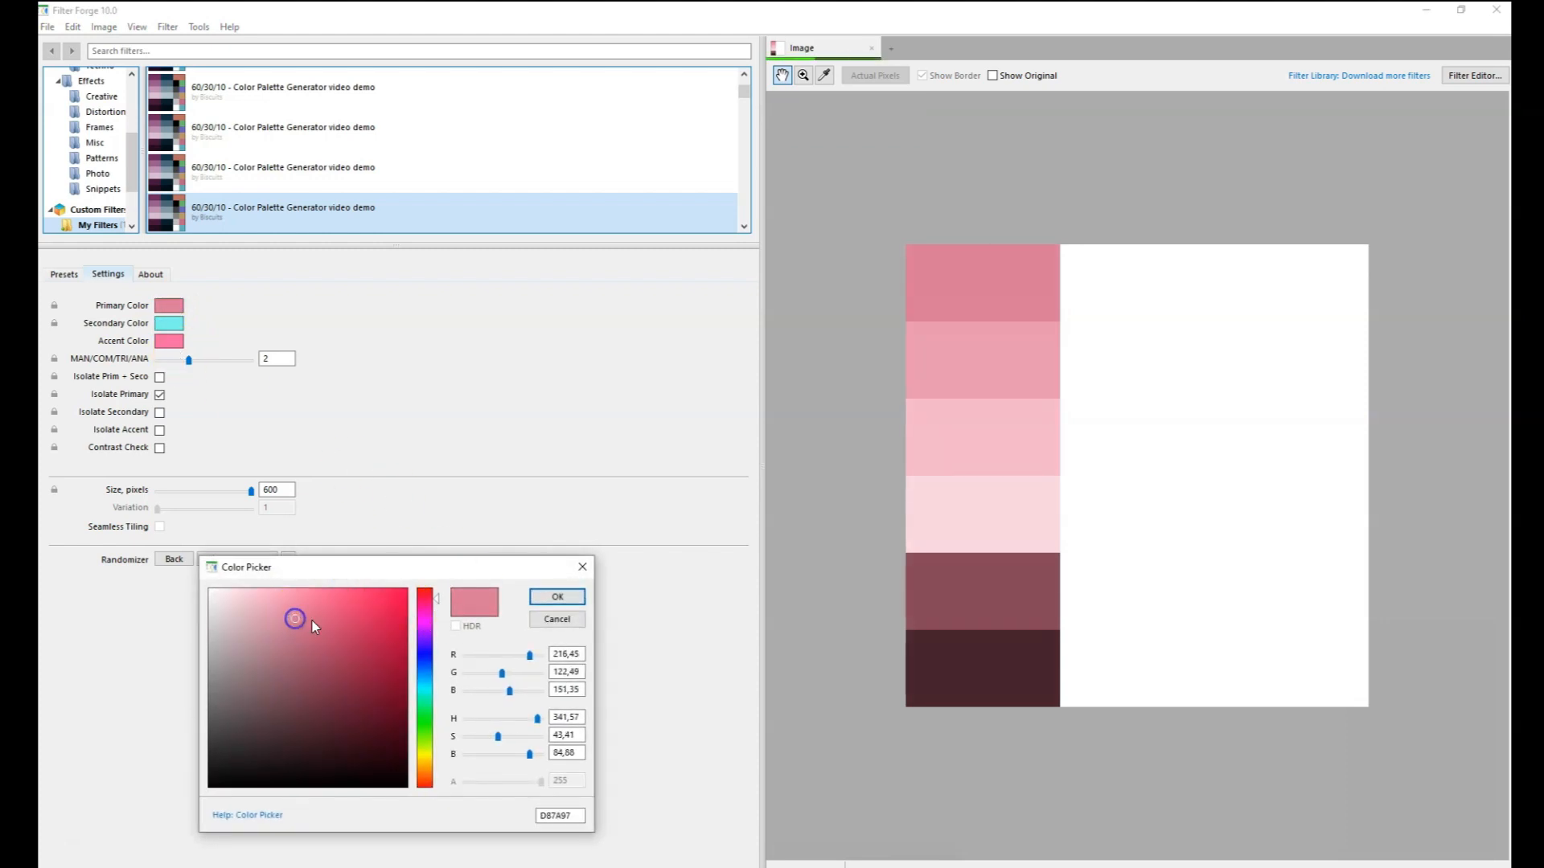
click(561, 596)
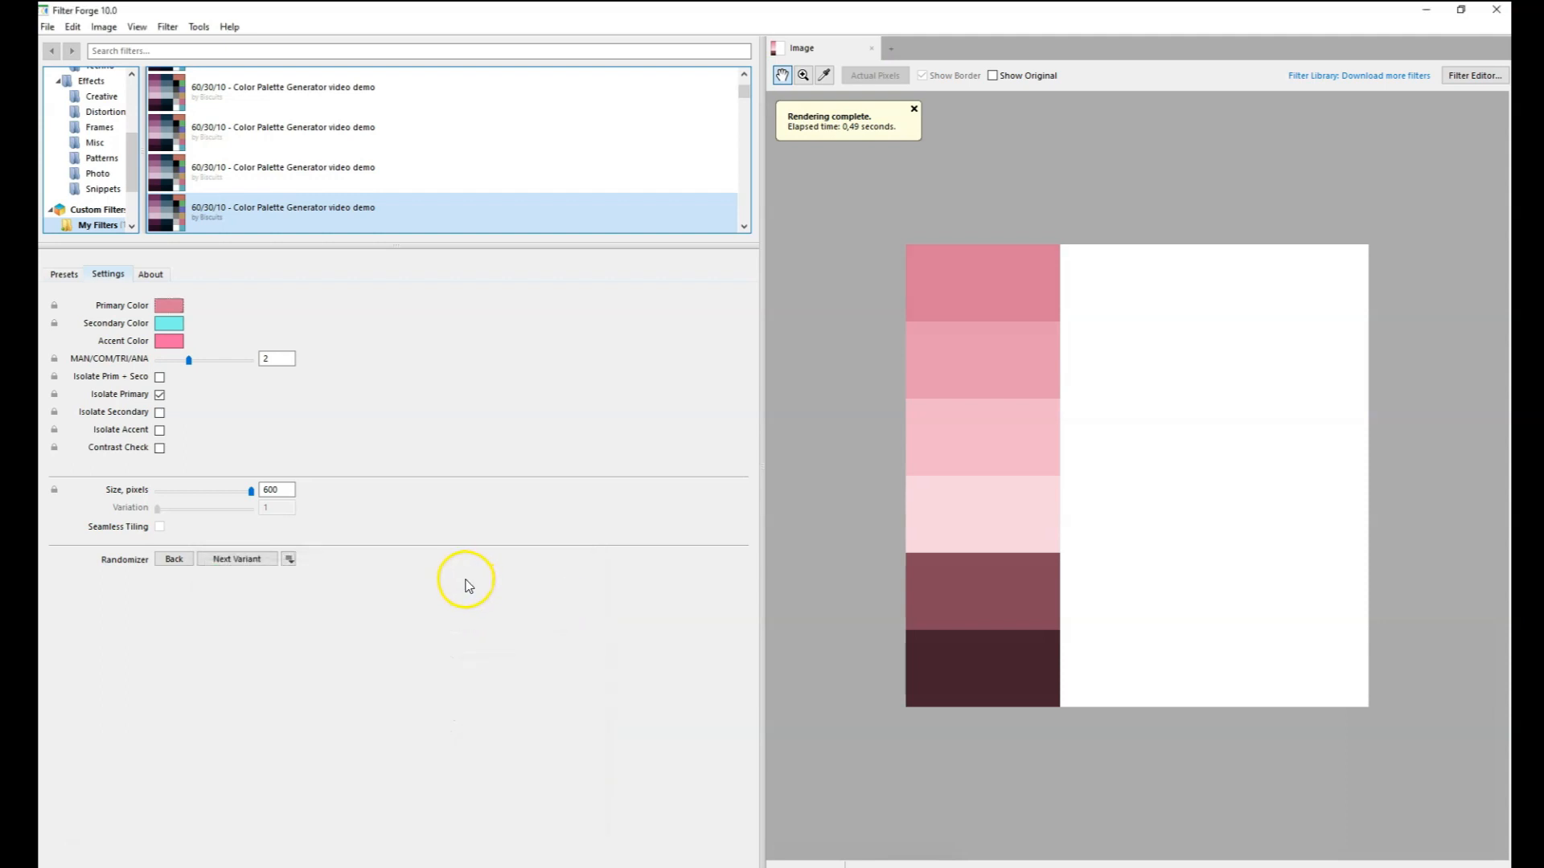
Leave only the Primary Color unlocked for randomization and set MAN/COM/TRI/ANA to 1.
click(54, 310)
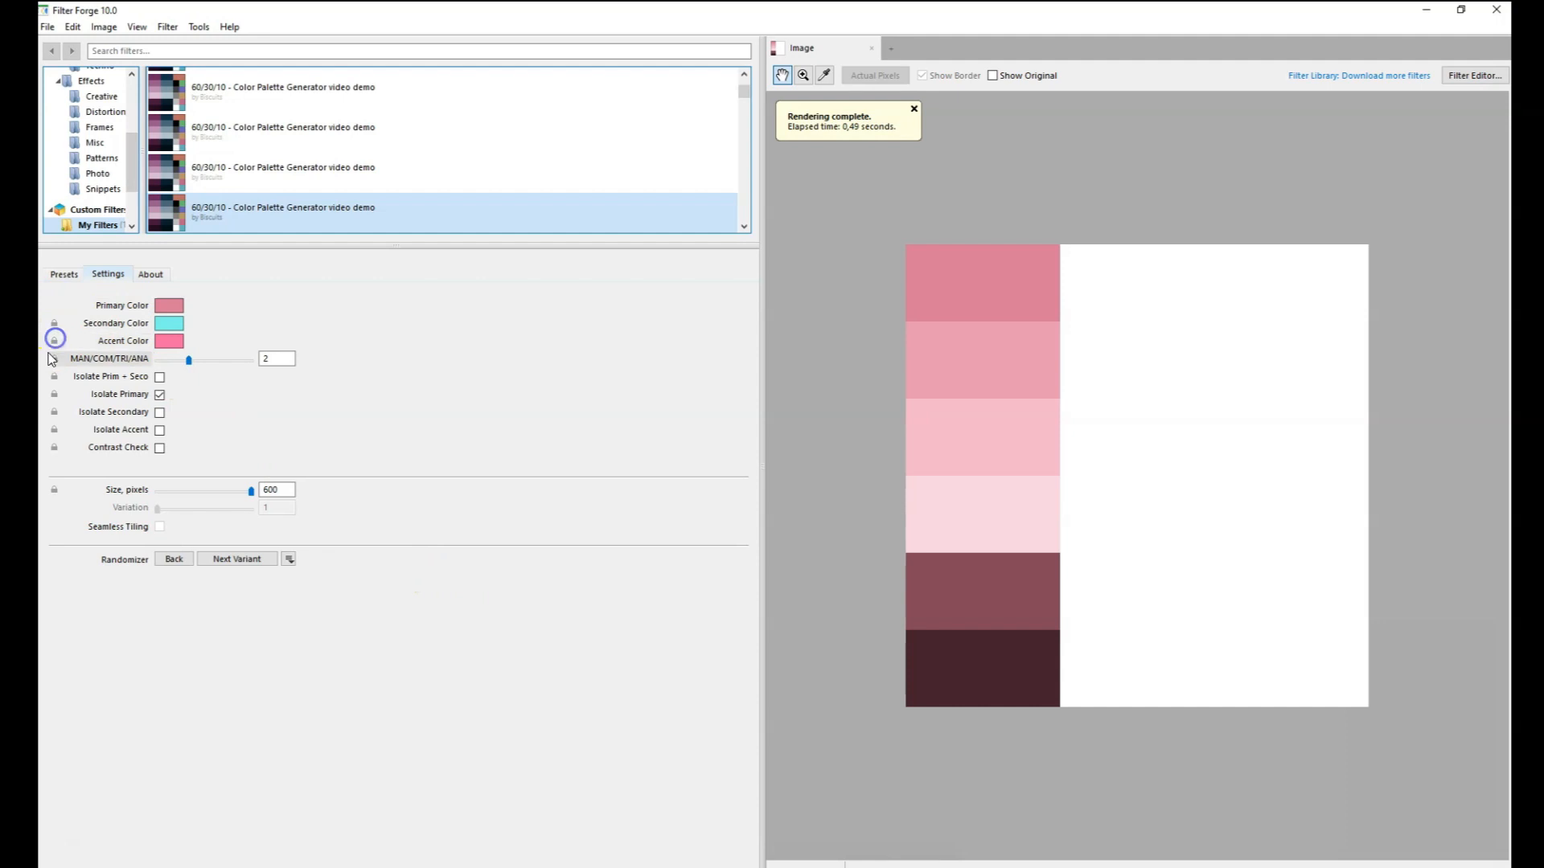
drag(185, 367, 145, 362)
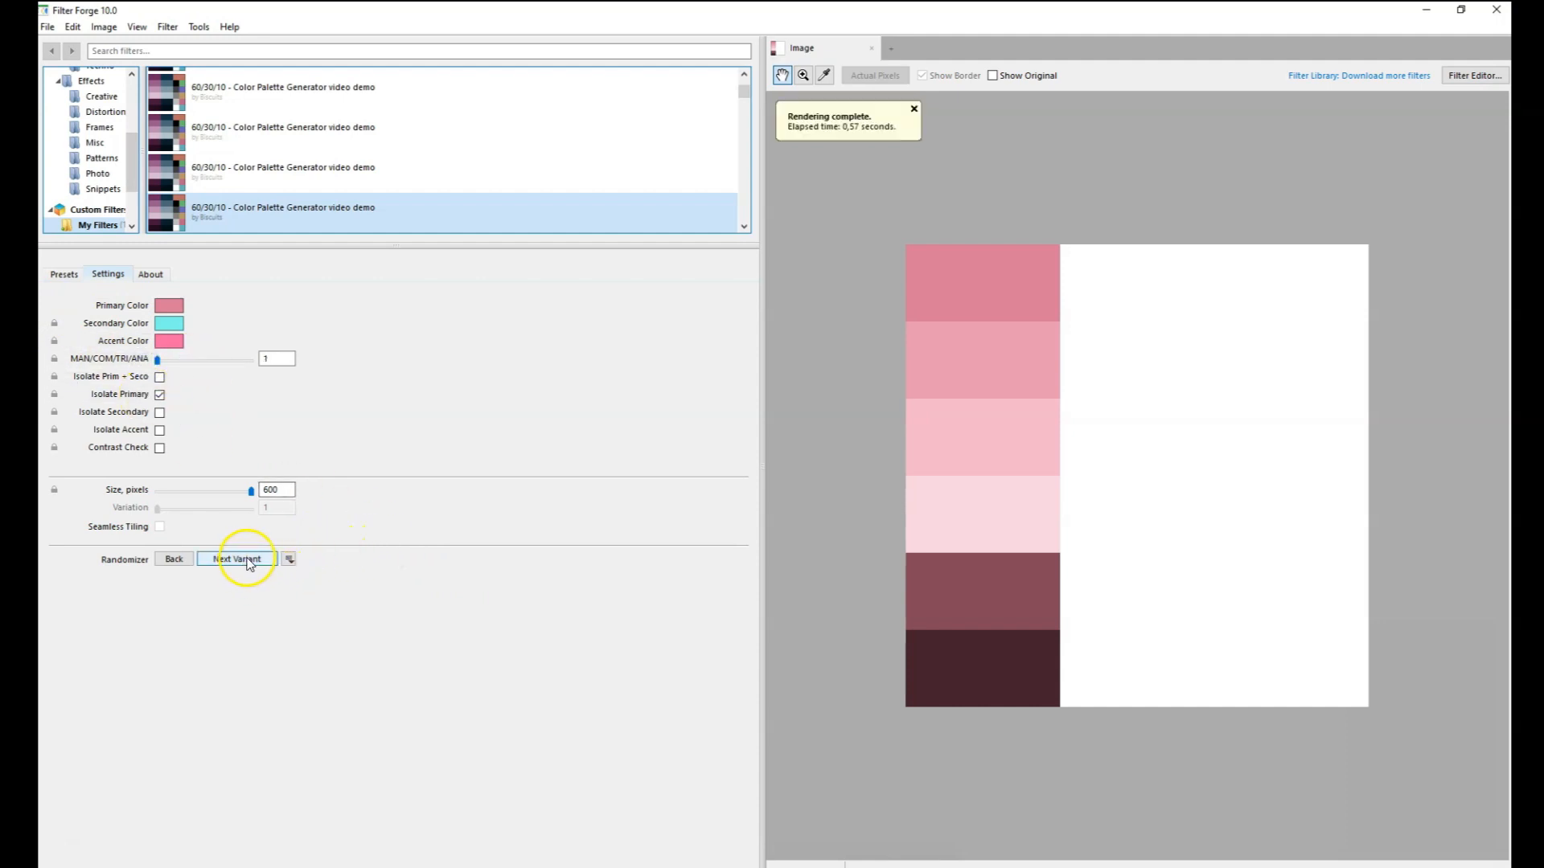
Switch the randomizer to Low Randomization and generate several variants of the Primary Color.
click(289, 560)
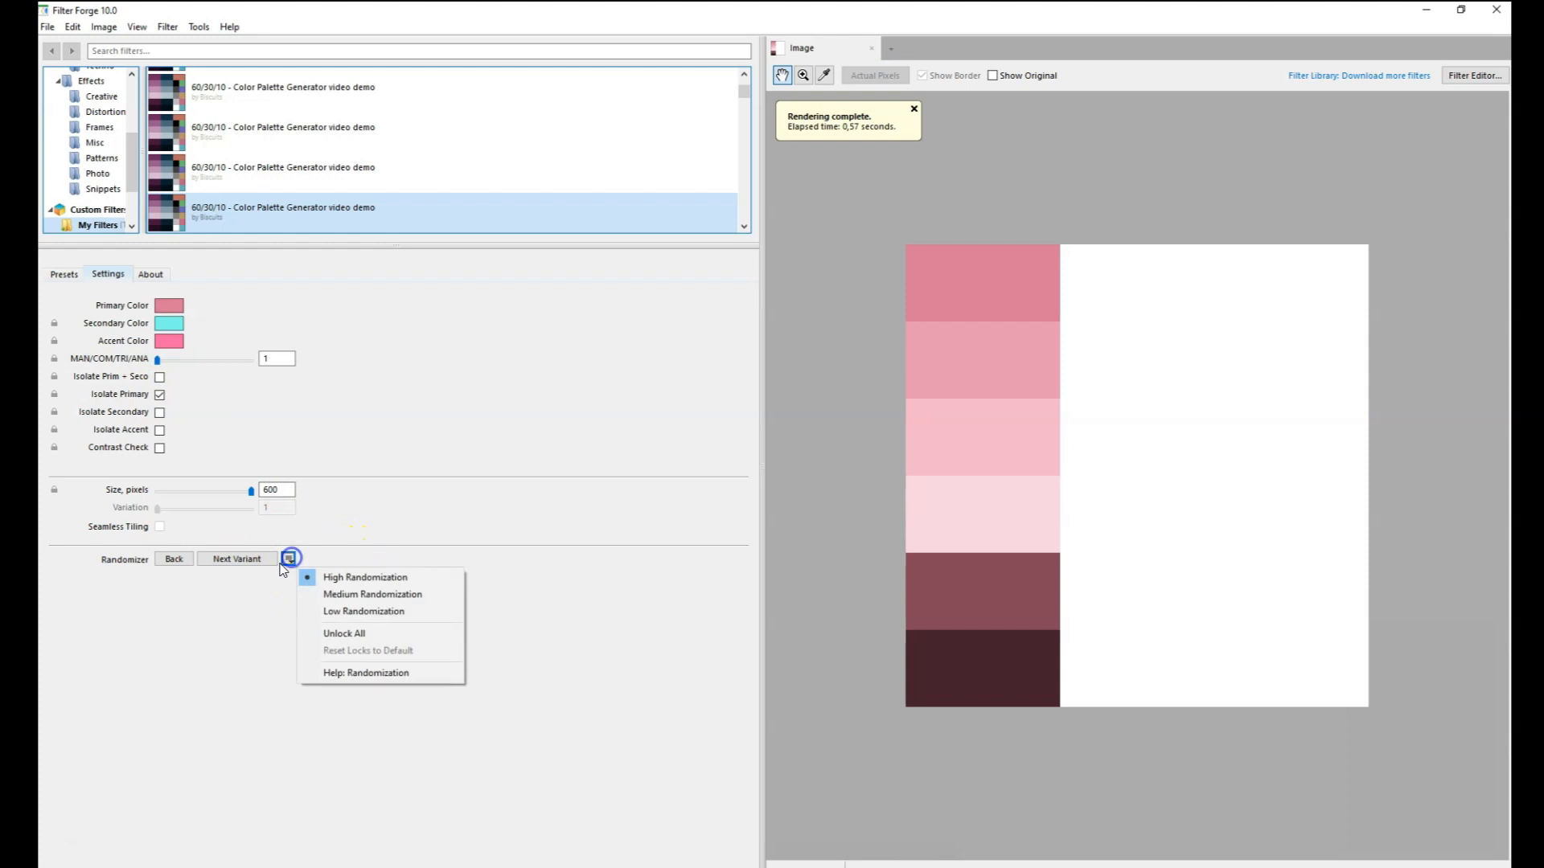
click(346, 613)
click(237, 558)
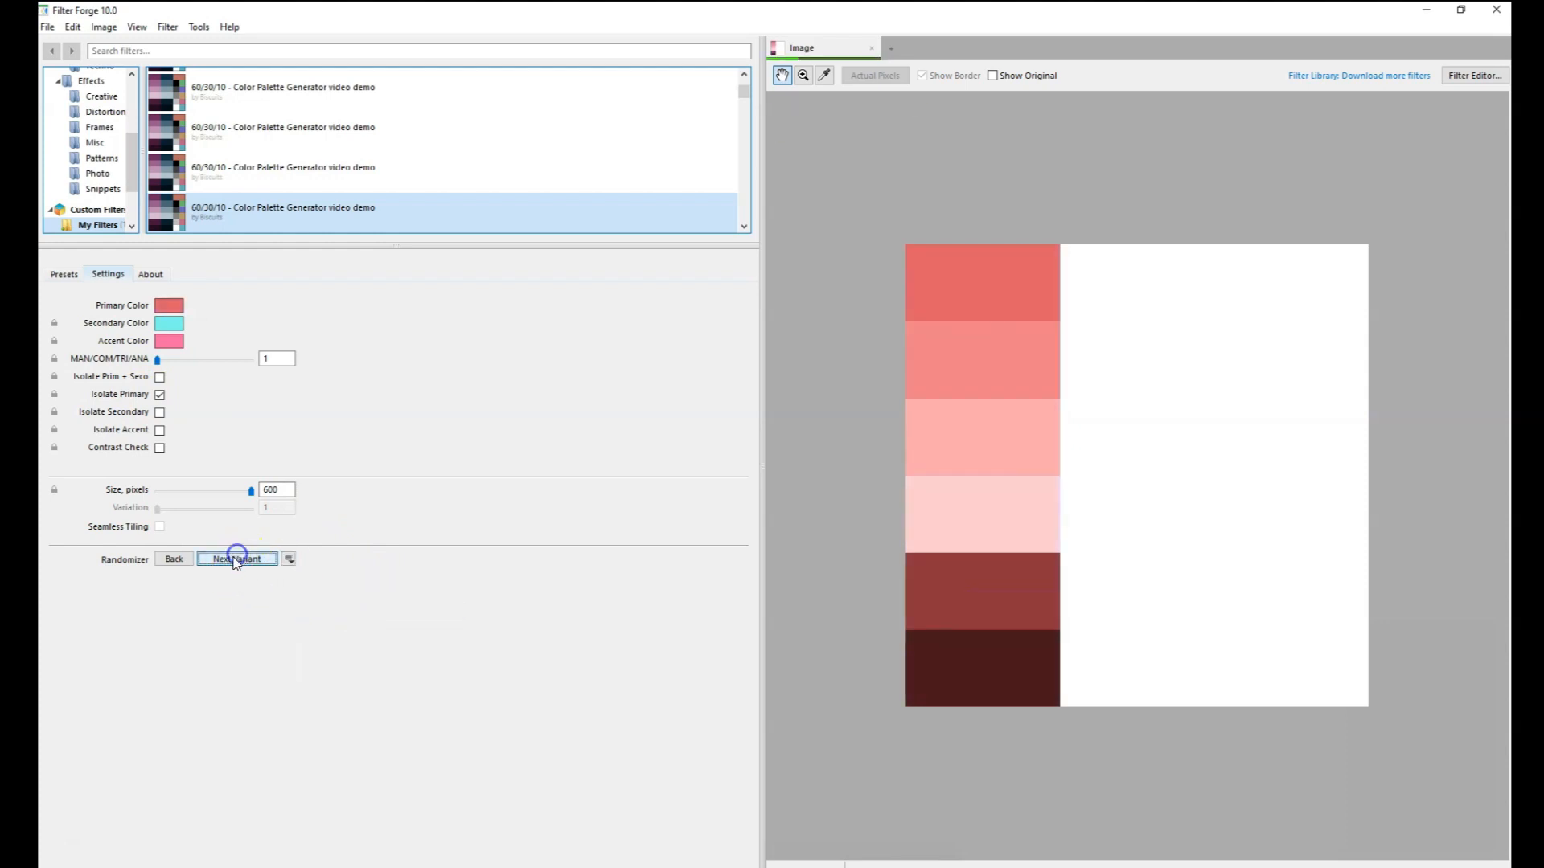
click(239, 559)
click(245, 561)
click(246, 562)
click(244, 562)
click(245, 562)
Switch the randomizer to High Randomization and generate several more Primary Color variants.
click(288, 559)
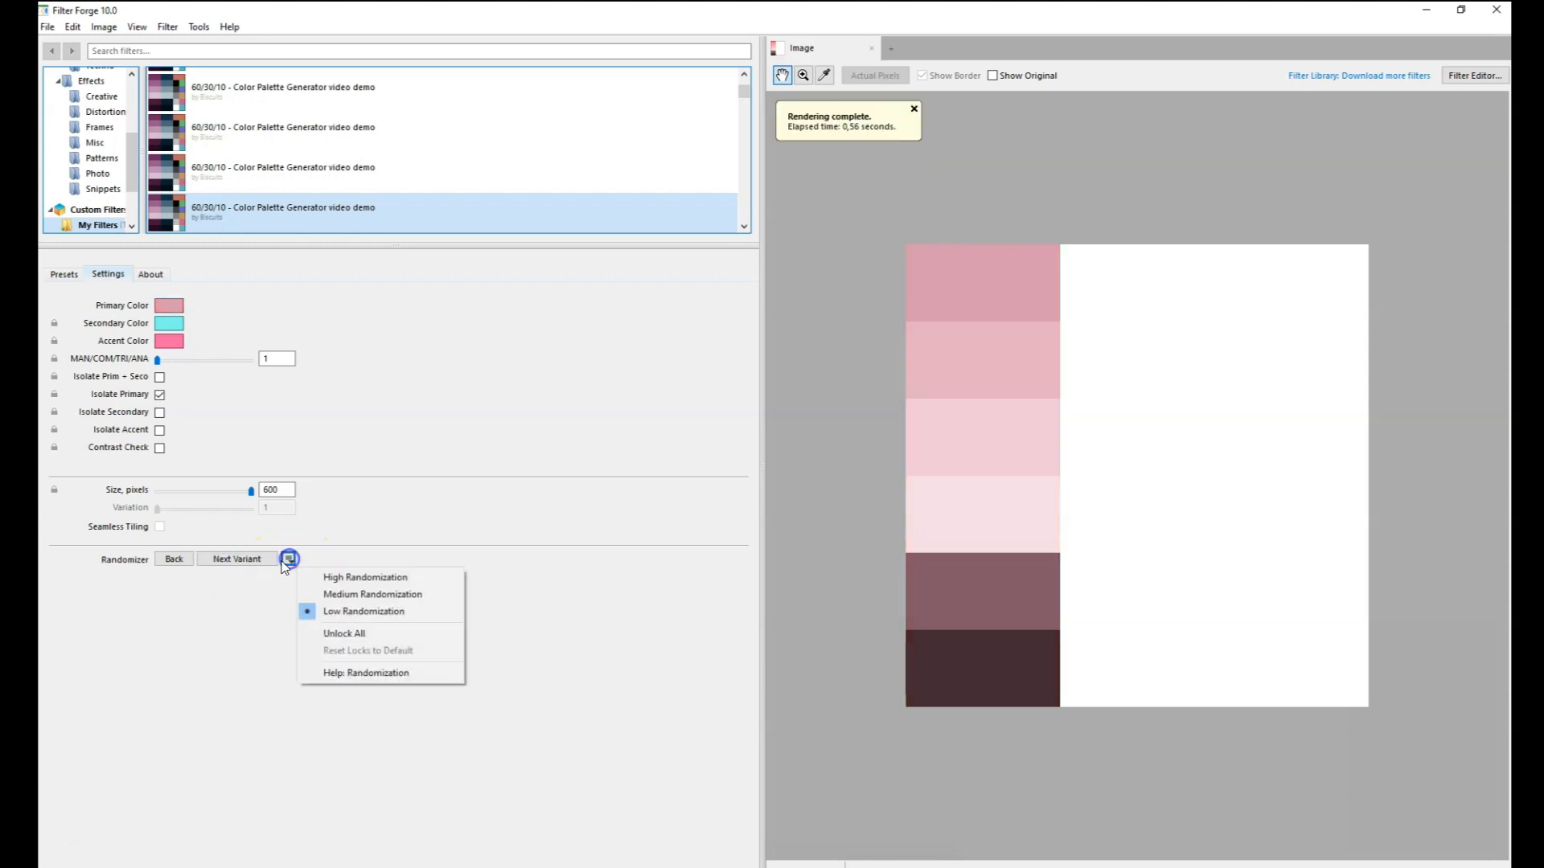
click(342, 577)
click(242, 560)
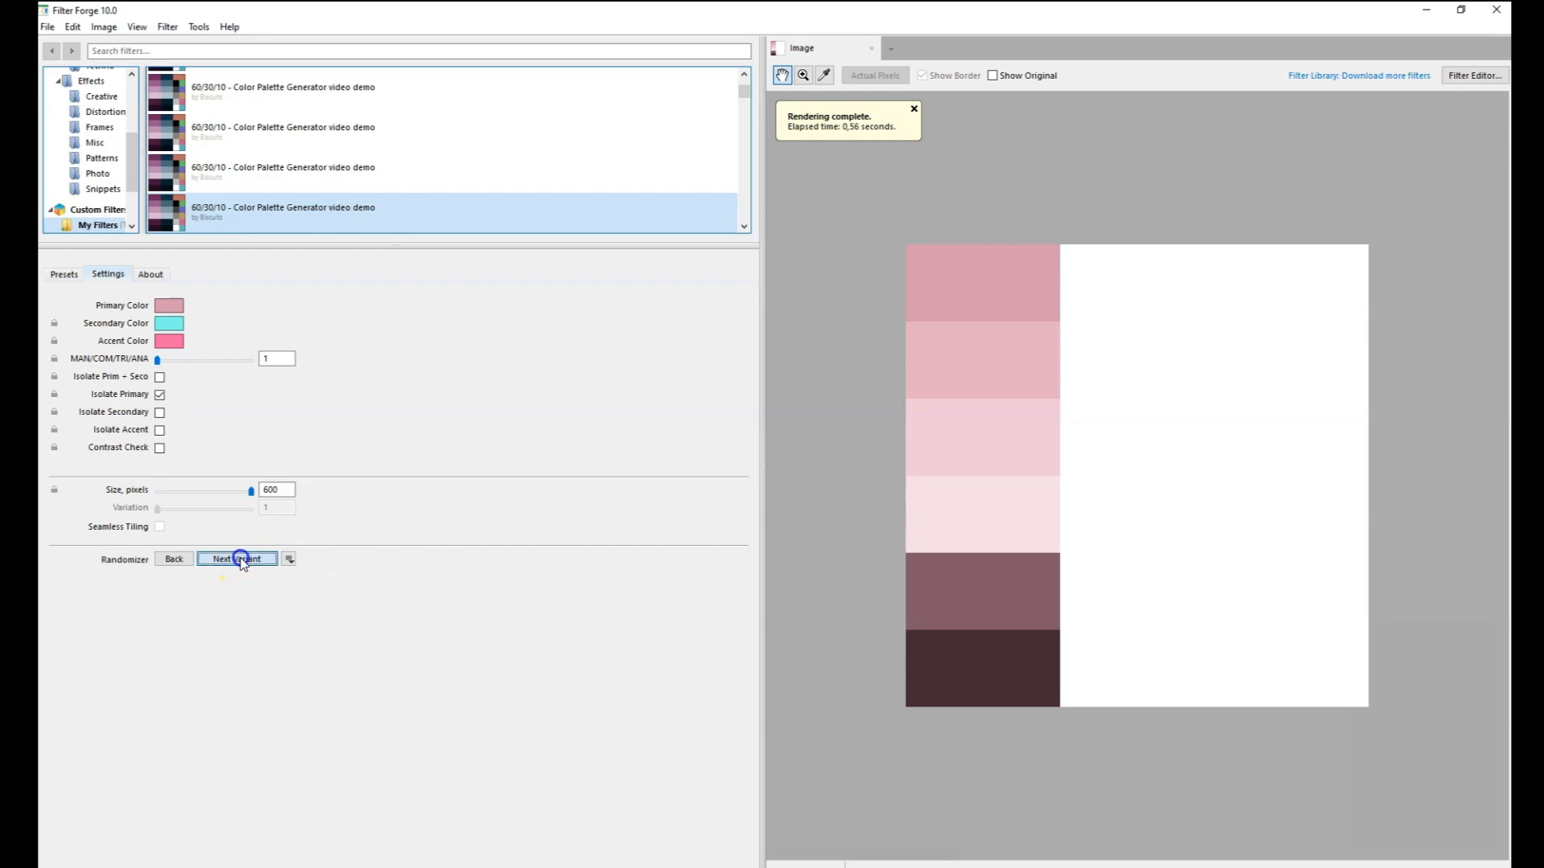
click(239, 562)
click(238, 562)
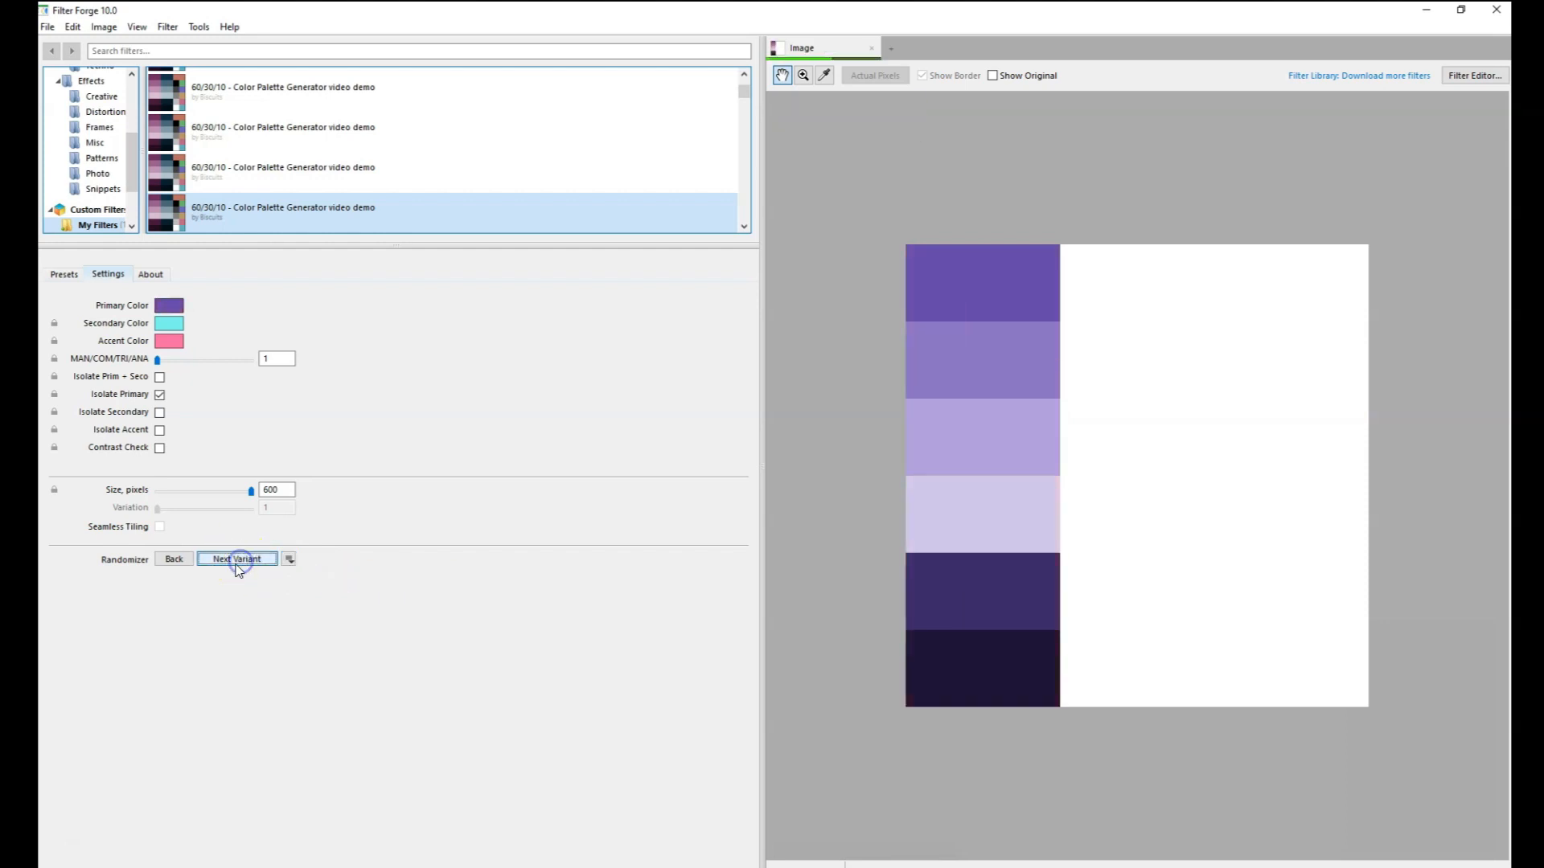
click(256, 560)
Switch the randomizer to Medium Randomization and generate a few Primary Color variants.
click(290, 559)
click(344, 589)
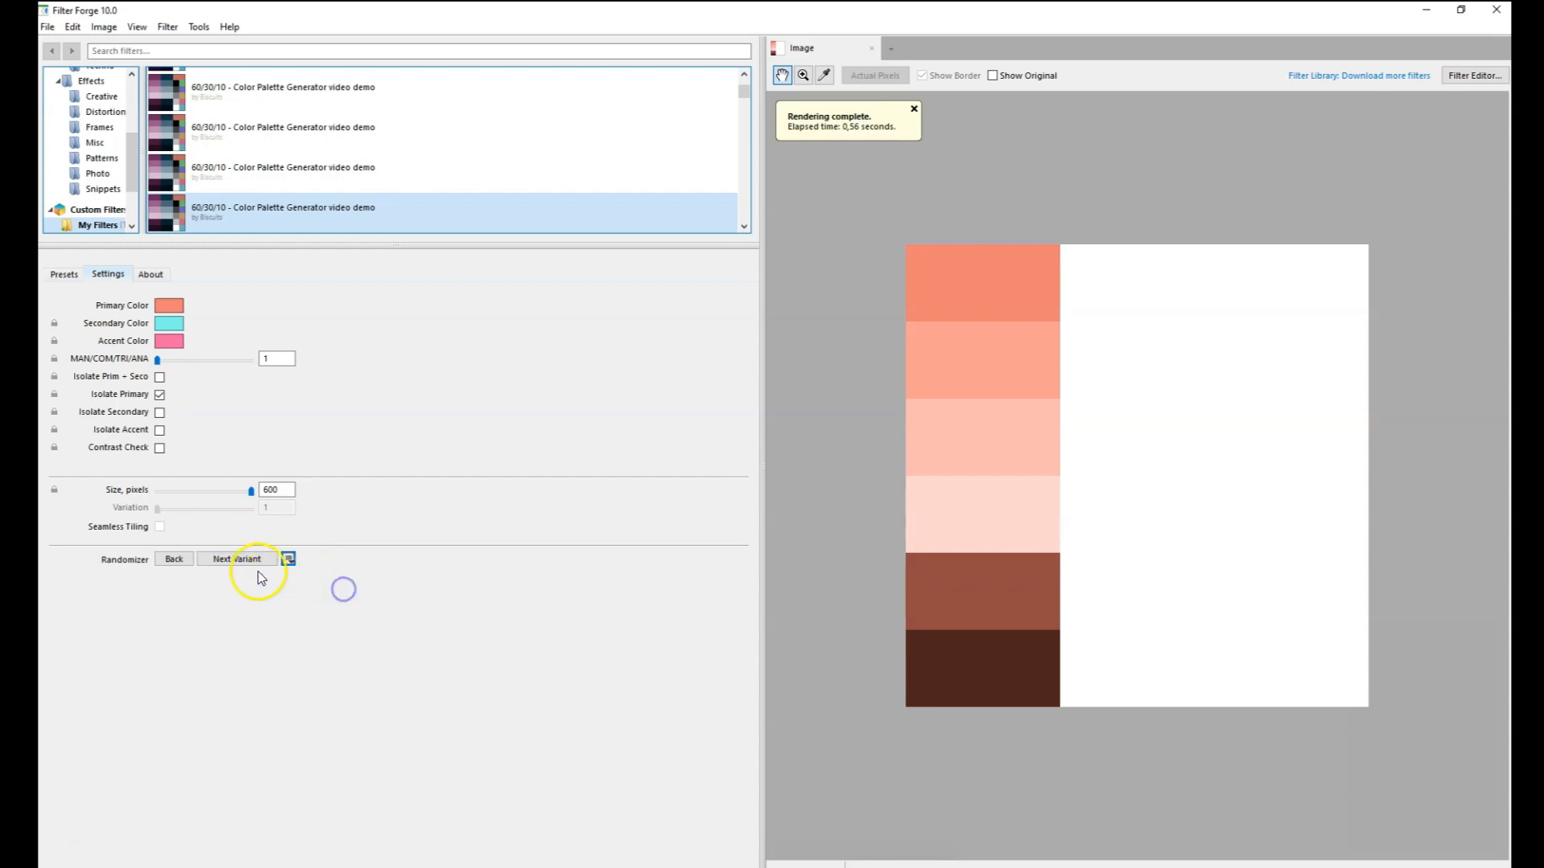
click(256, 568)
click(254, 569)
click(254, 568)
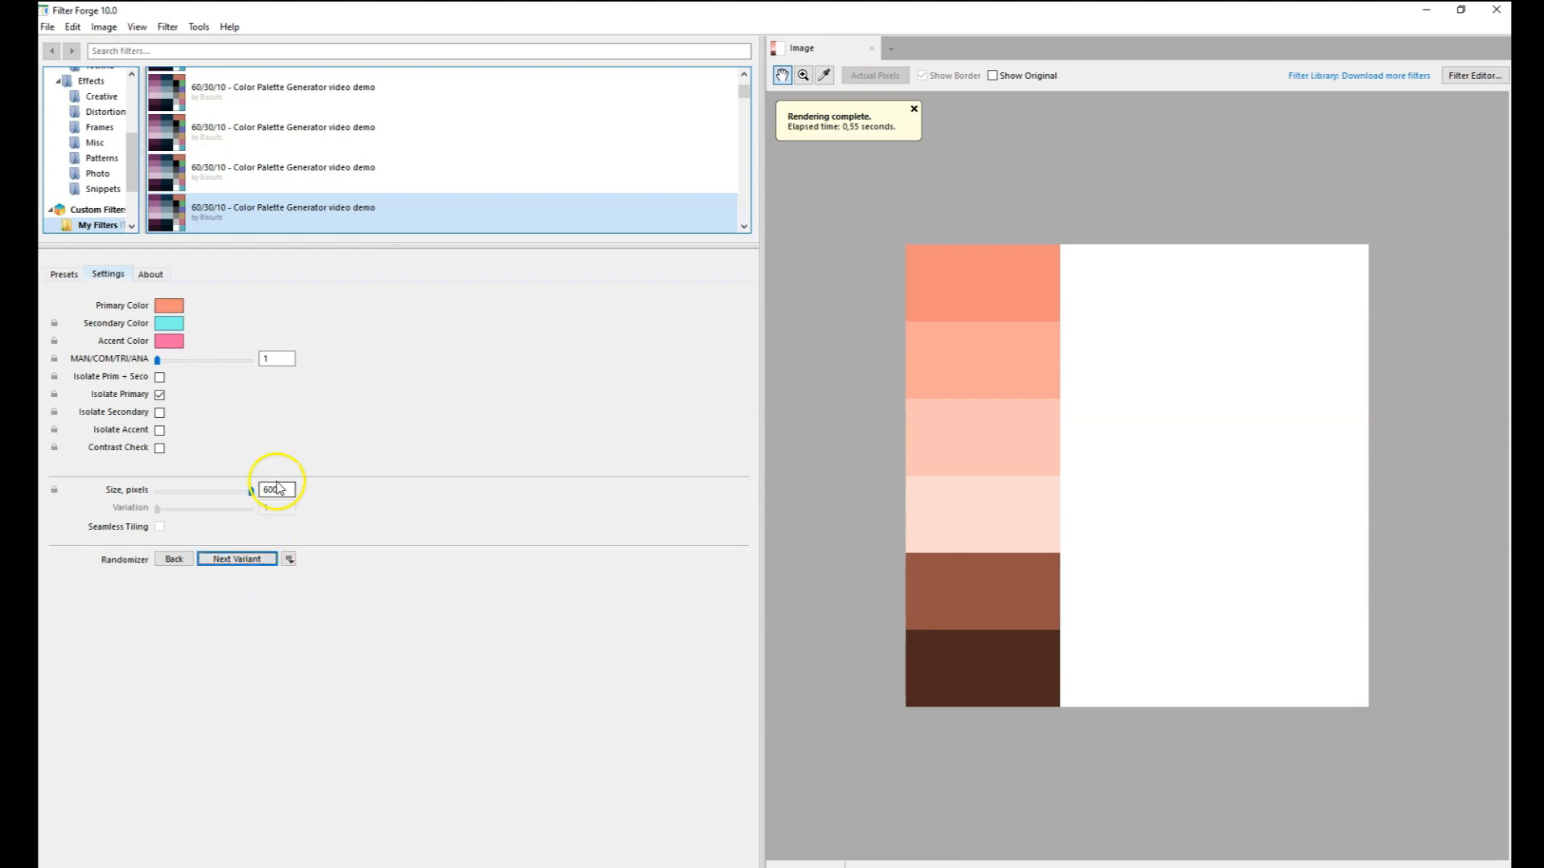
Set the Primary Color to the muted magenta C564AE.
click(169, 306)
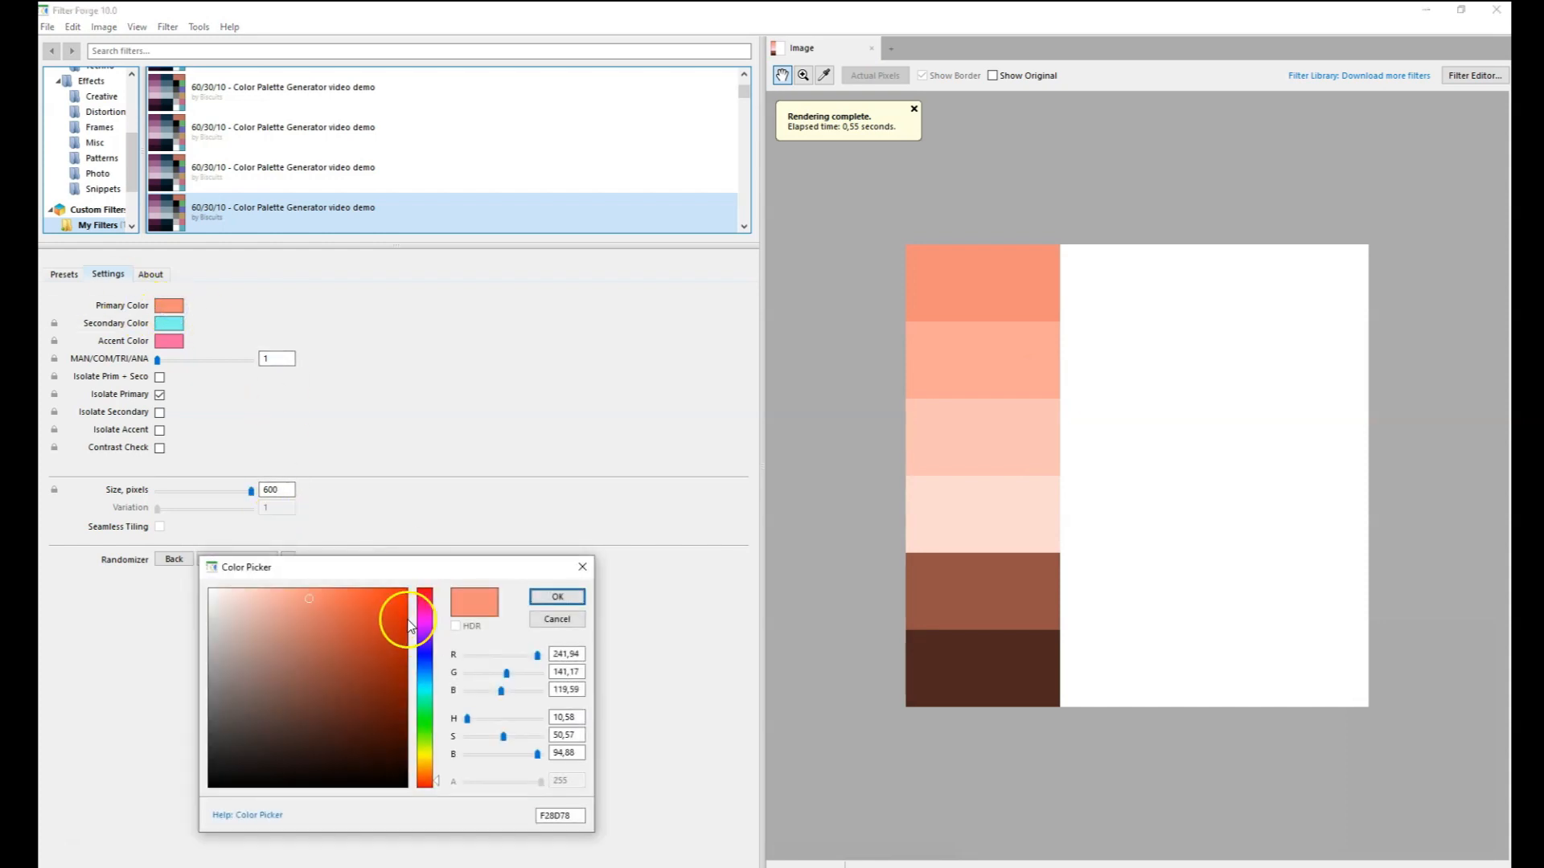
click(425, 614)
click(326, 614)
click(325, 619)
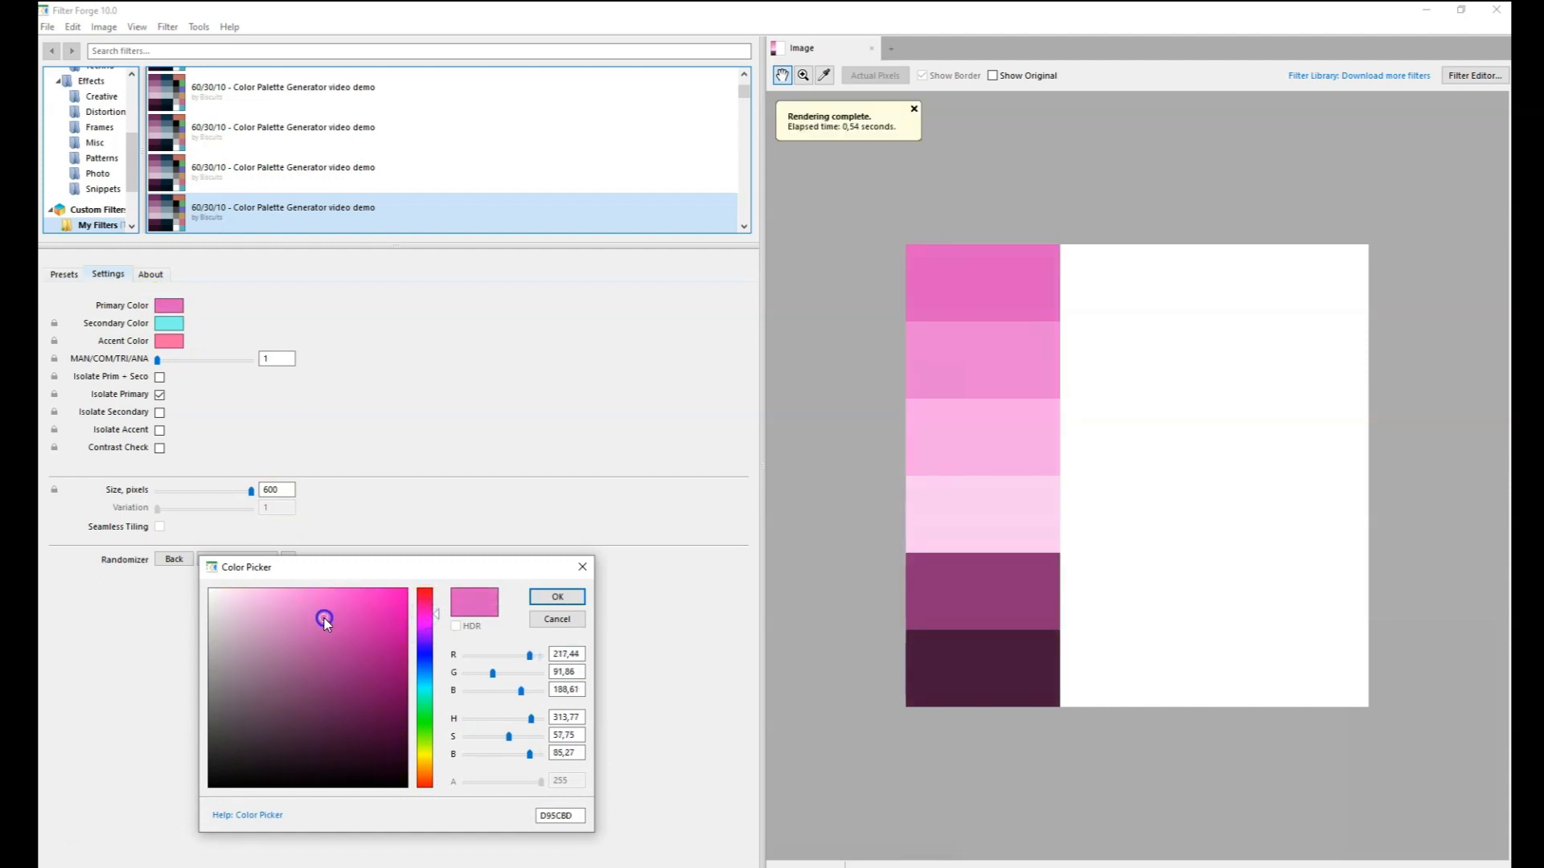
drag(325, 619, 305, 636)
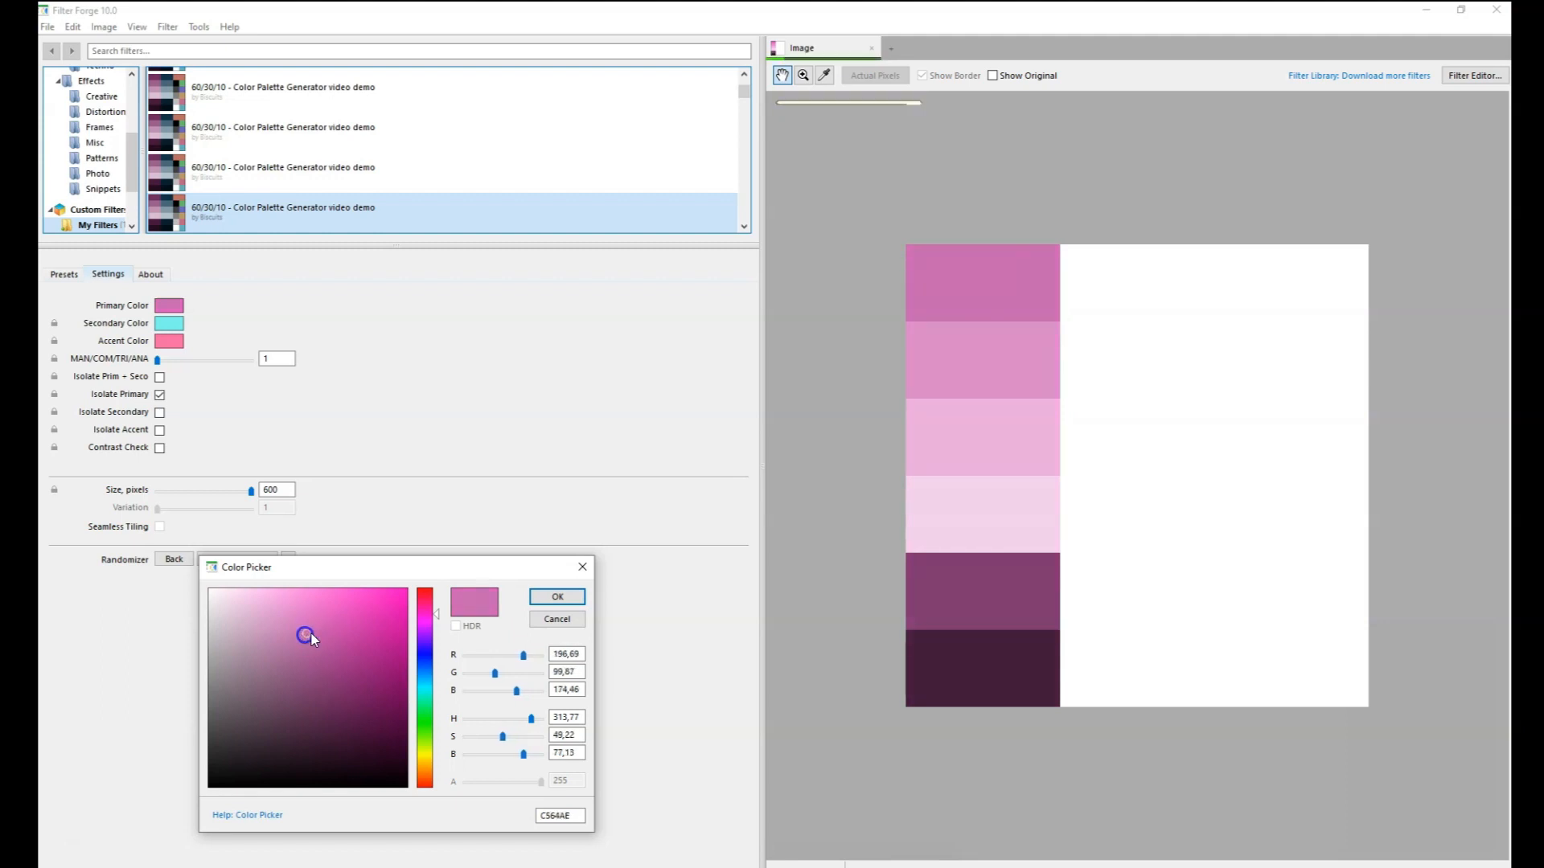
click(544, 596)
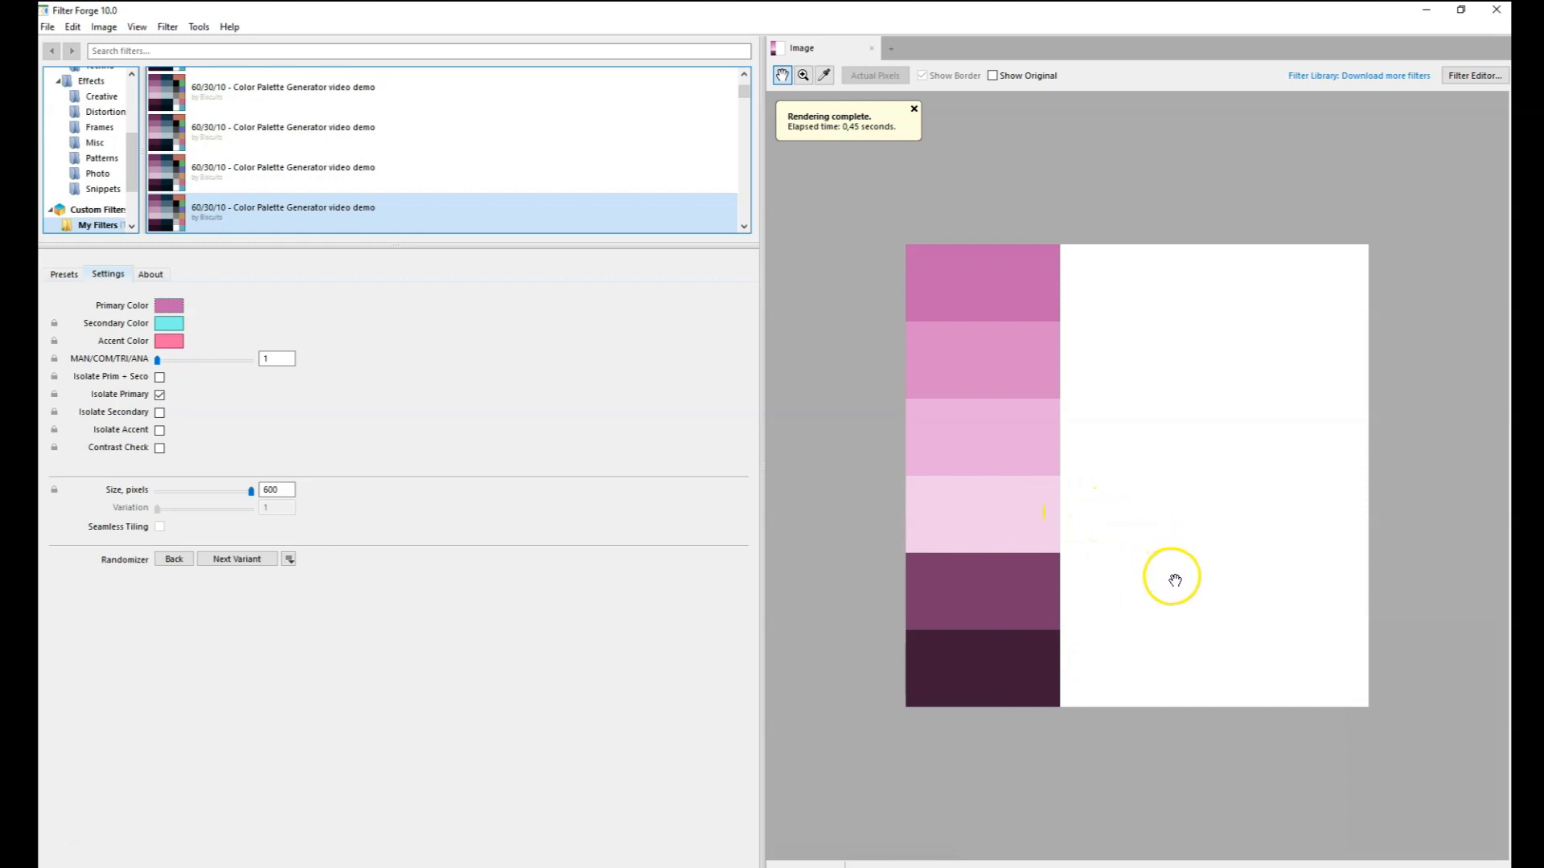
Switch from Isolate Primary to Isolate Prim + Seco and set the Secondary Color to the light blue 69C4D2.
click(161, 377)
click(161, 395)
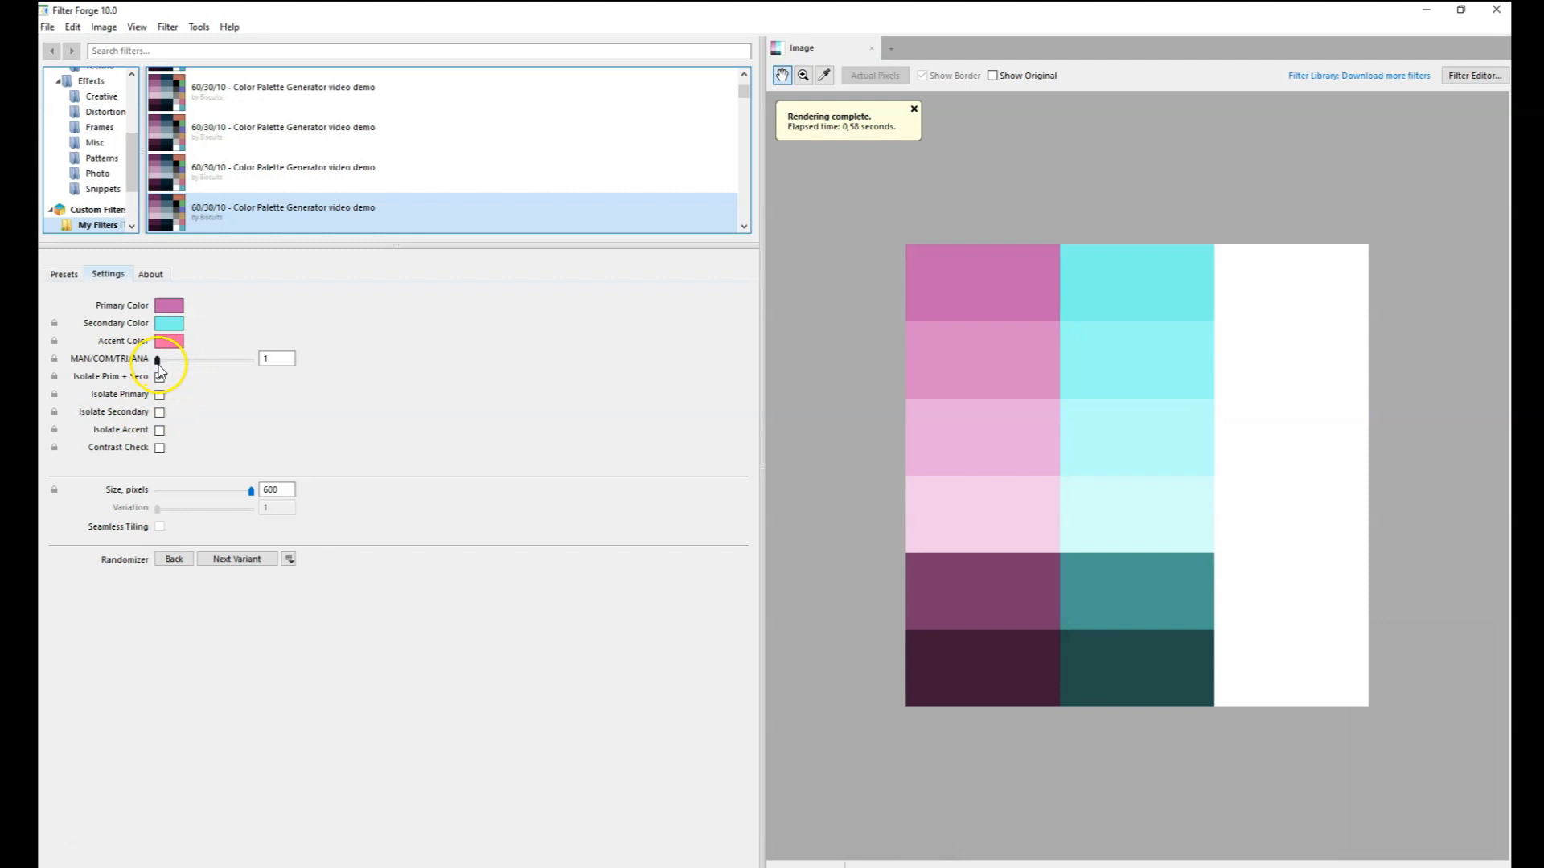
mouse_move(157, 359)
mouse_down()
mouse_move(193, 361)
mouse_move(156, 361)
mouse_up()
click(177, 328)
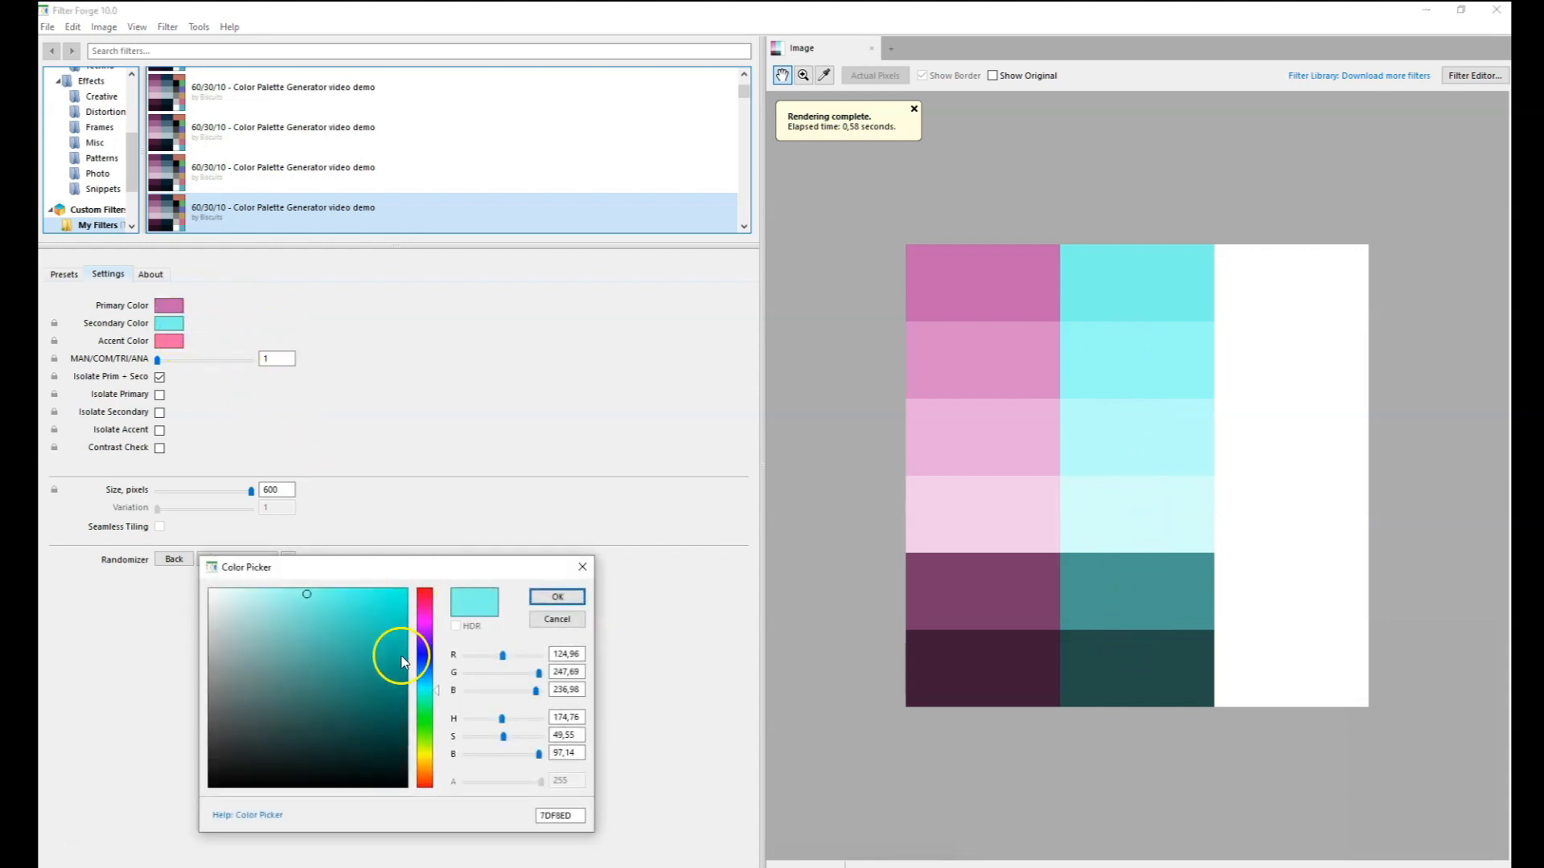
click(309, 624)
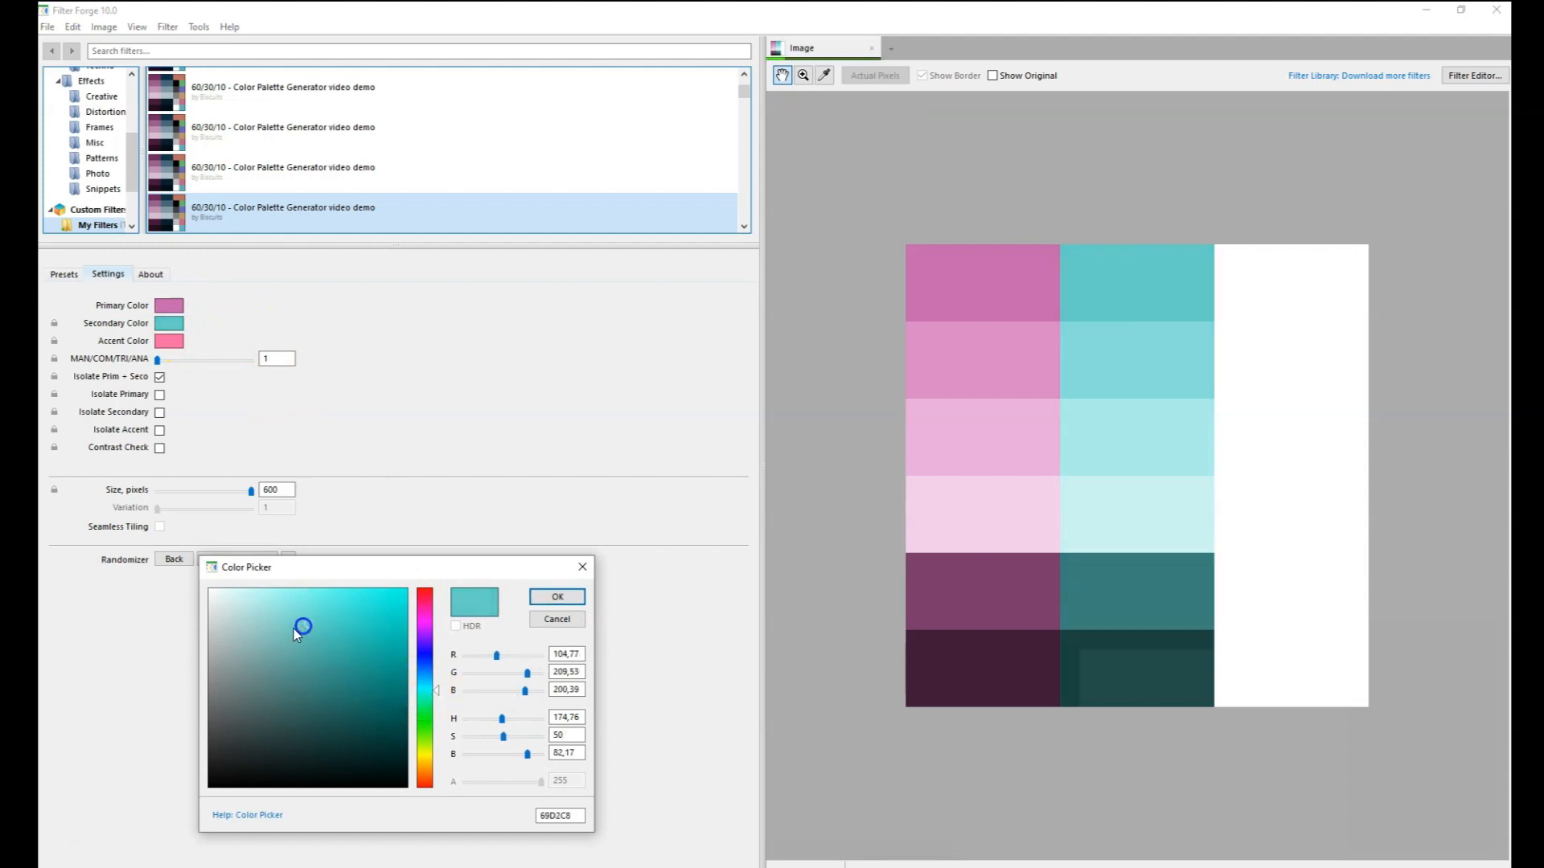
click(438, 689)
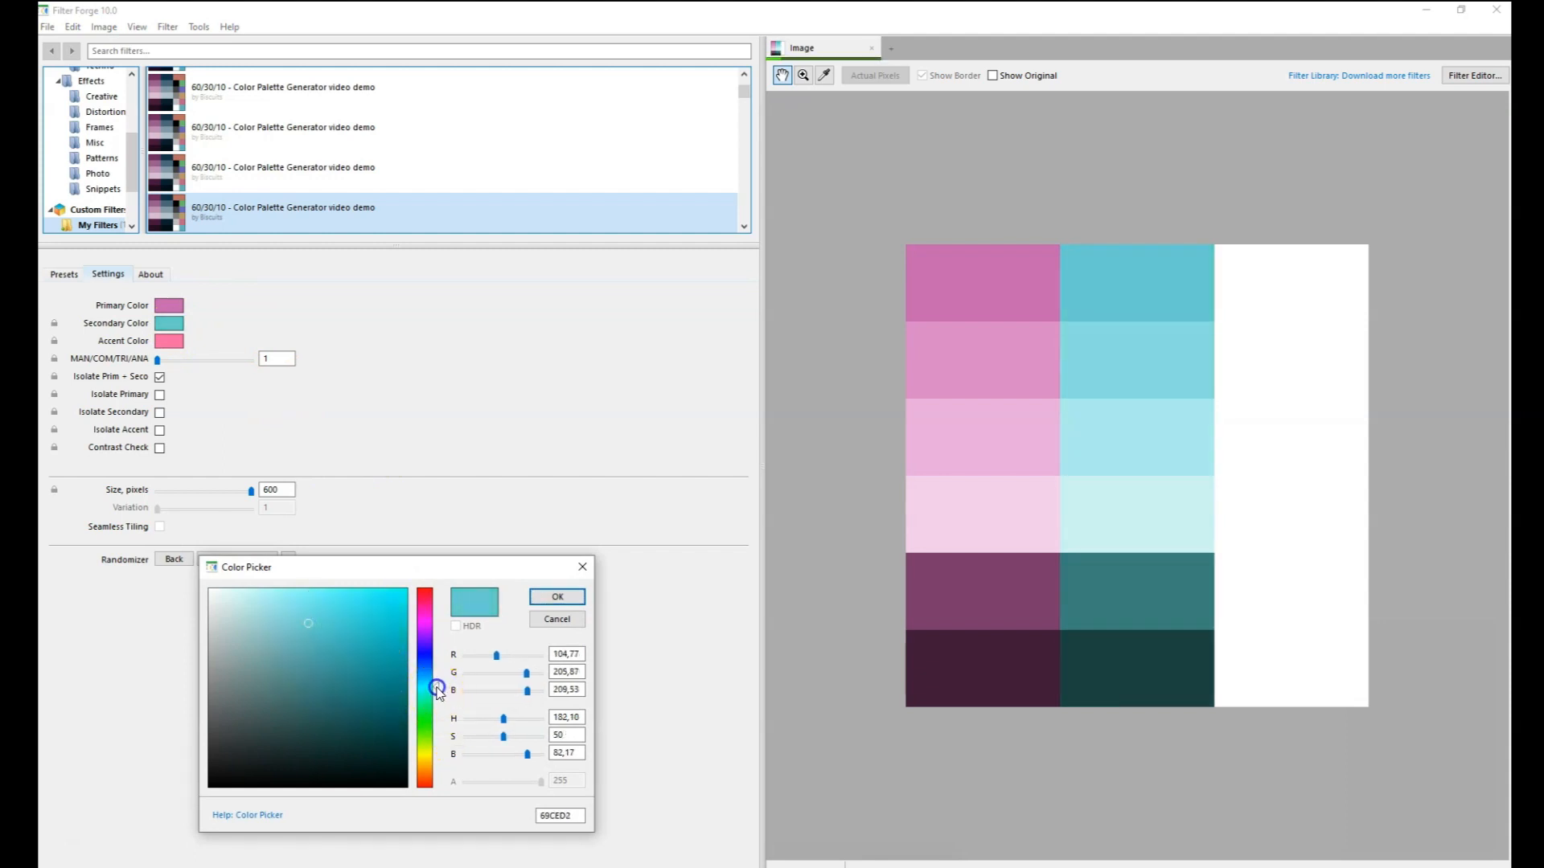
drag(437, 690, 438, 687)
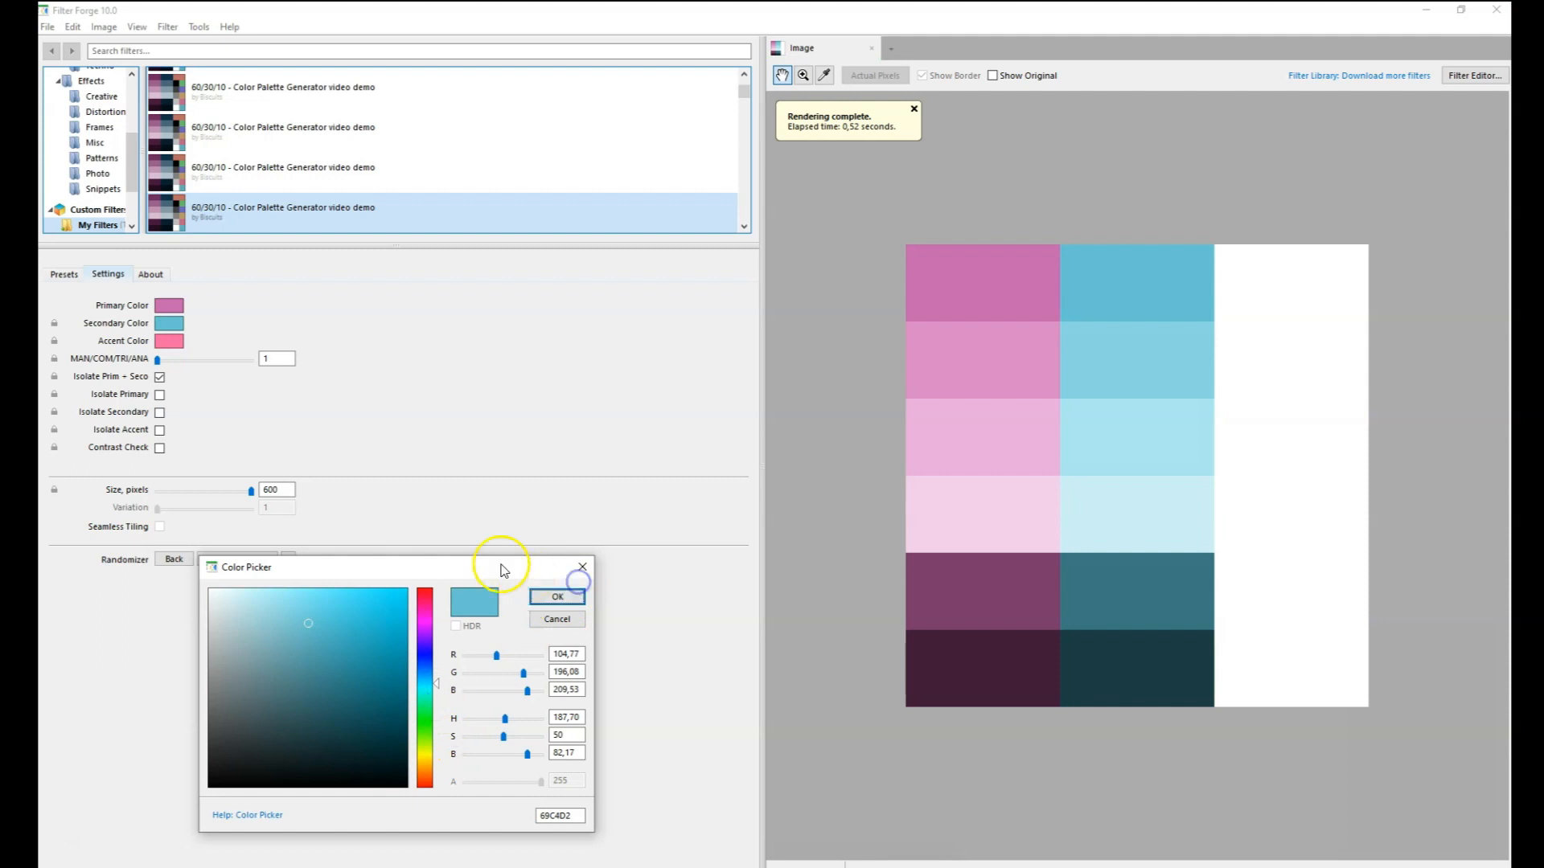
click(557, 596)
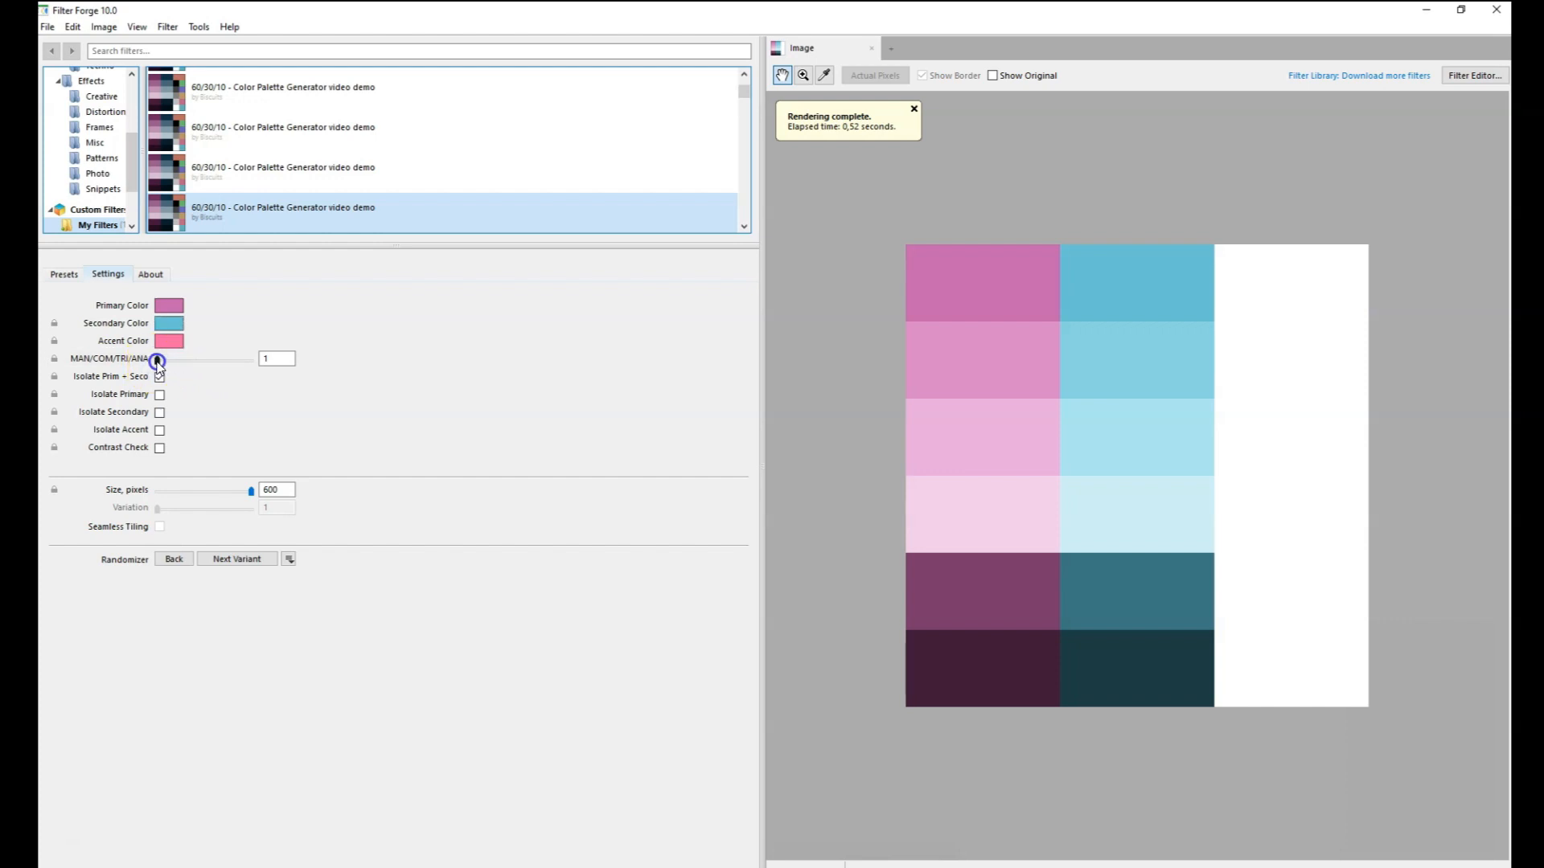
Step MAN/COM/TRI/ANA through 2 and 3 to 4 to compare the complementary, triadic and analogous secondary colors.
drag(163, 362, 184, 370)
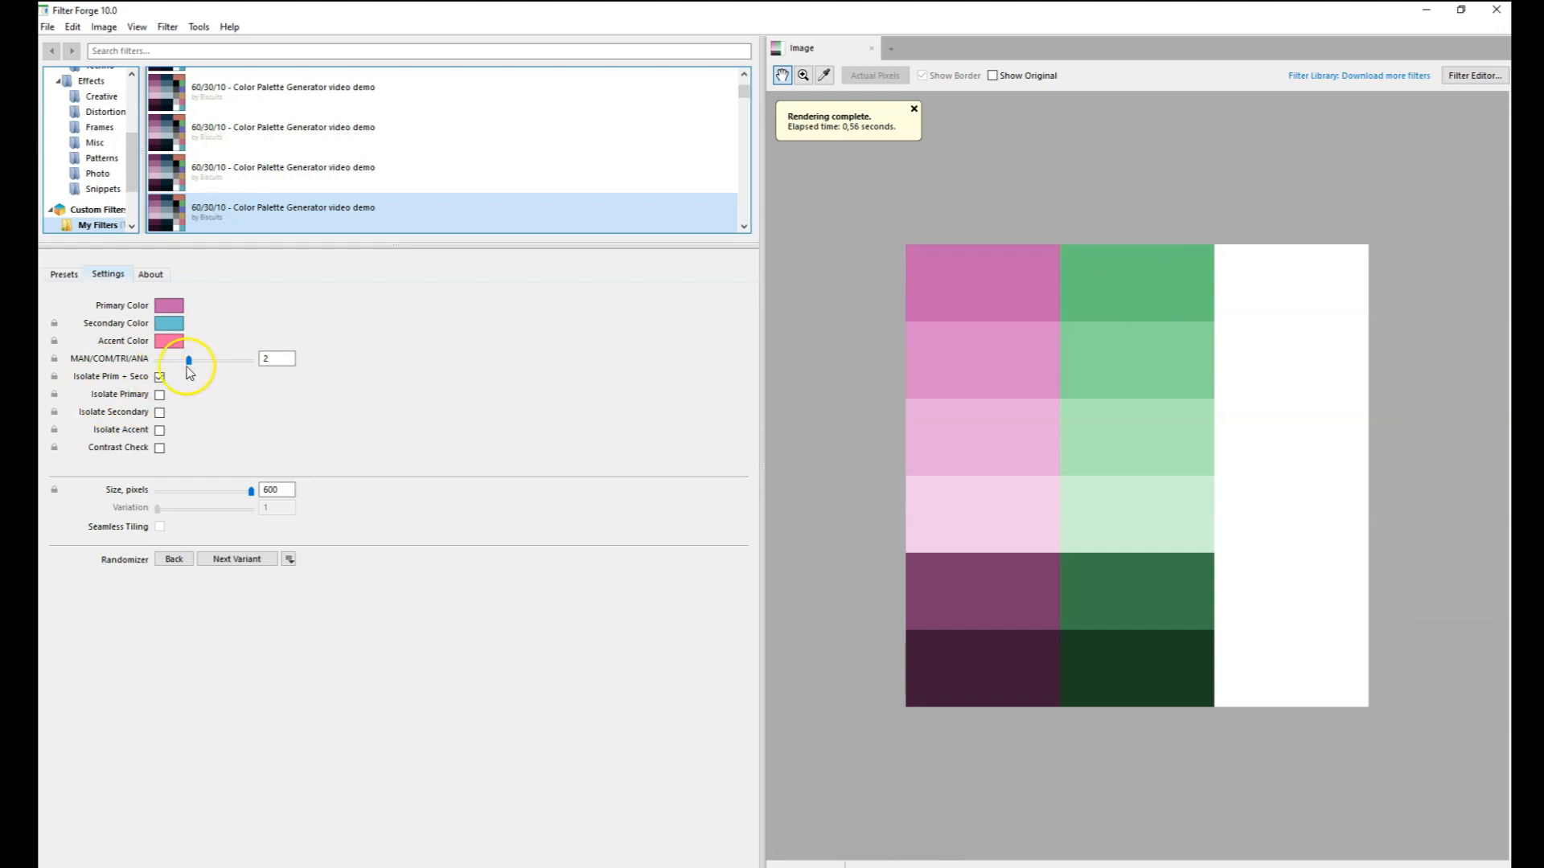
drag(197, 362, 217, 361)
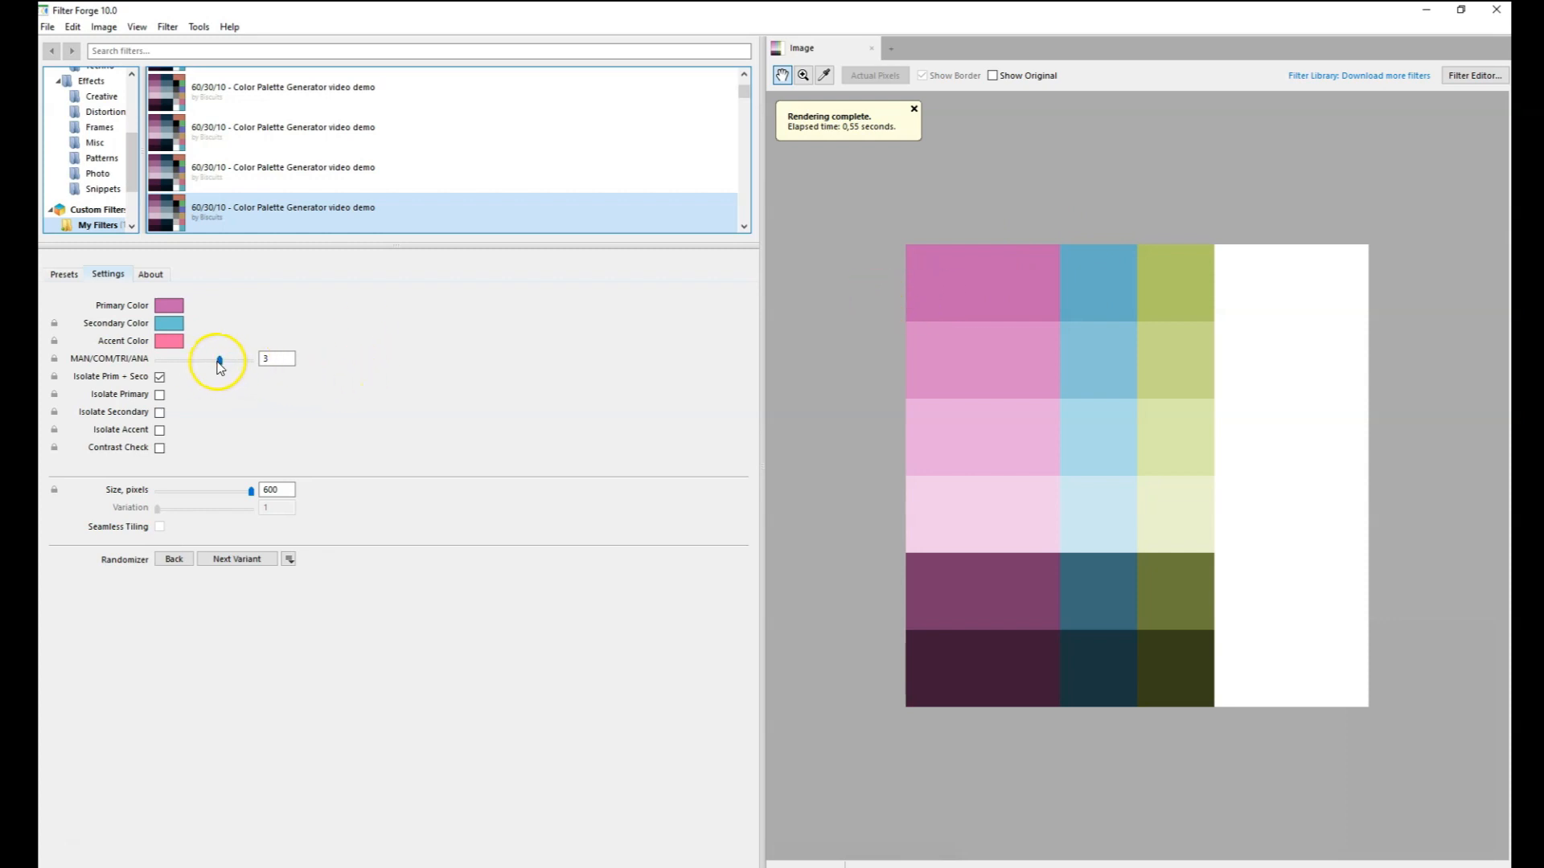
drag(234, 361, 251, 359)
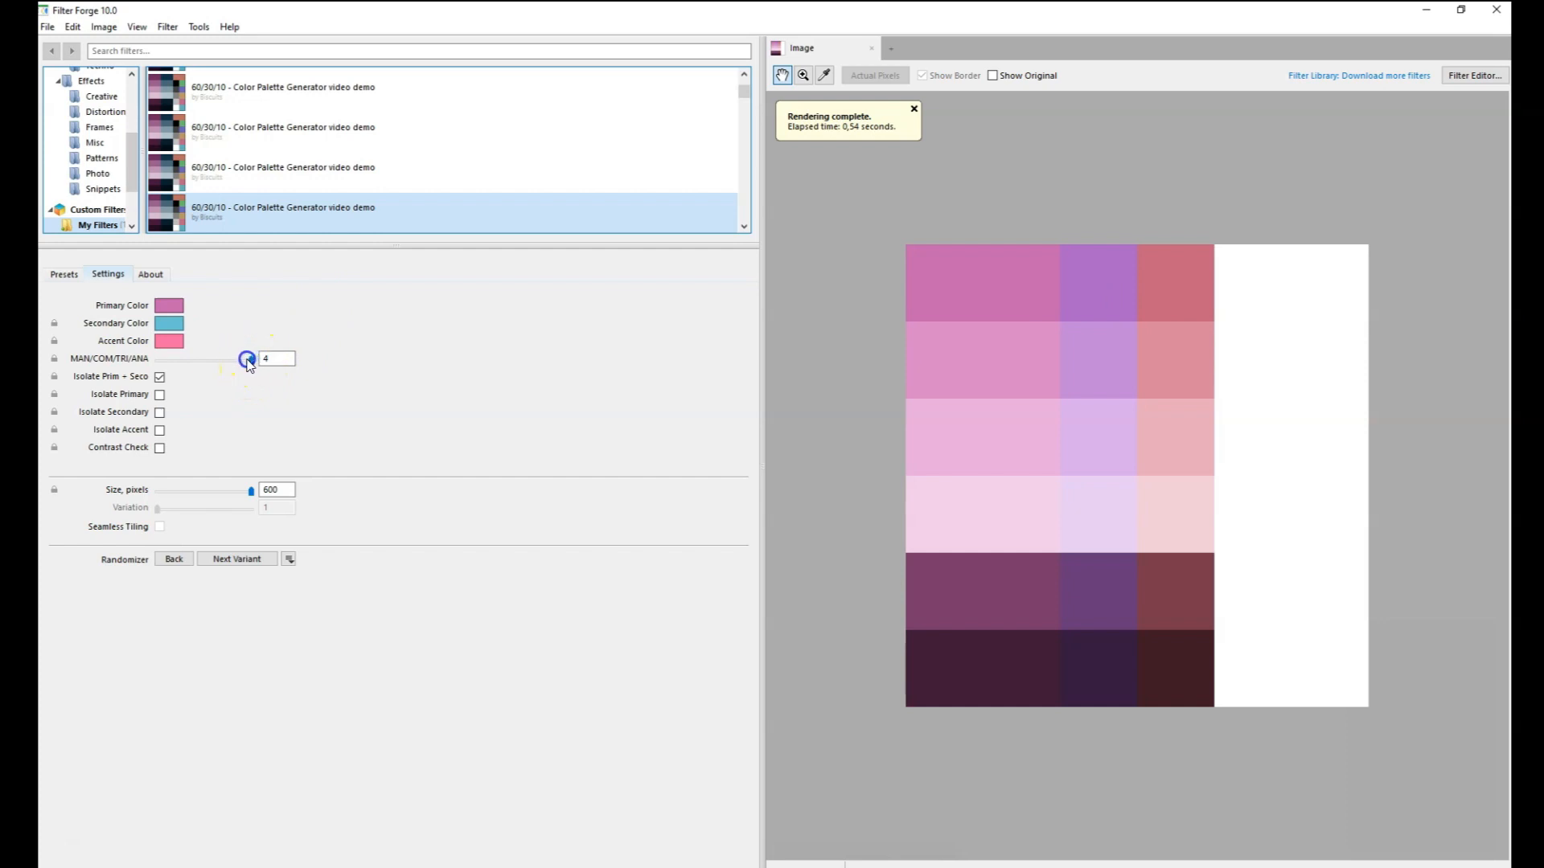
mouse_move(251, 362)
mouse_down()
mouse_move(125, 376)
mouse_move(256, 374)
mouse_up()
Turn off Isolate Prim + Seco, change the Accent Color to a vivid pink and check the accent column with Isolate Accent.
click(160, 376)
click(169, 341)
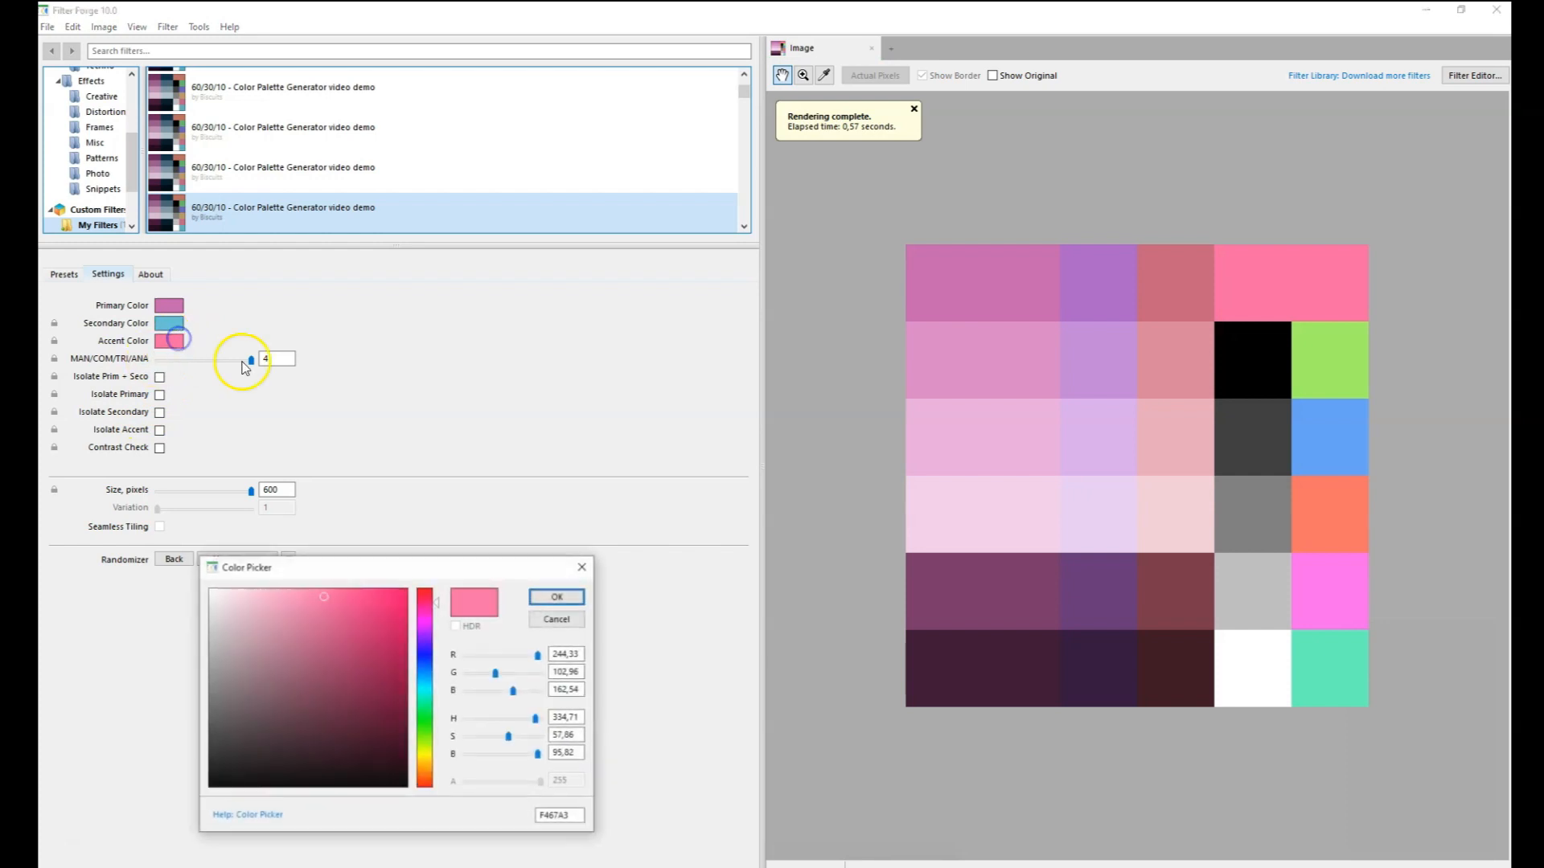
mouse_move(397, 597)
mouse_down()
mouse_move(407, 587)
mouse_move(365, 602)
mouse_up()
click(560, 597)
click(566, 602)
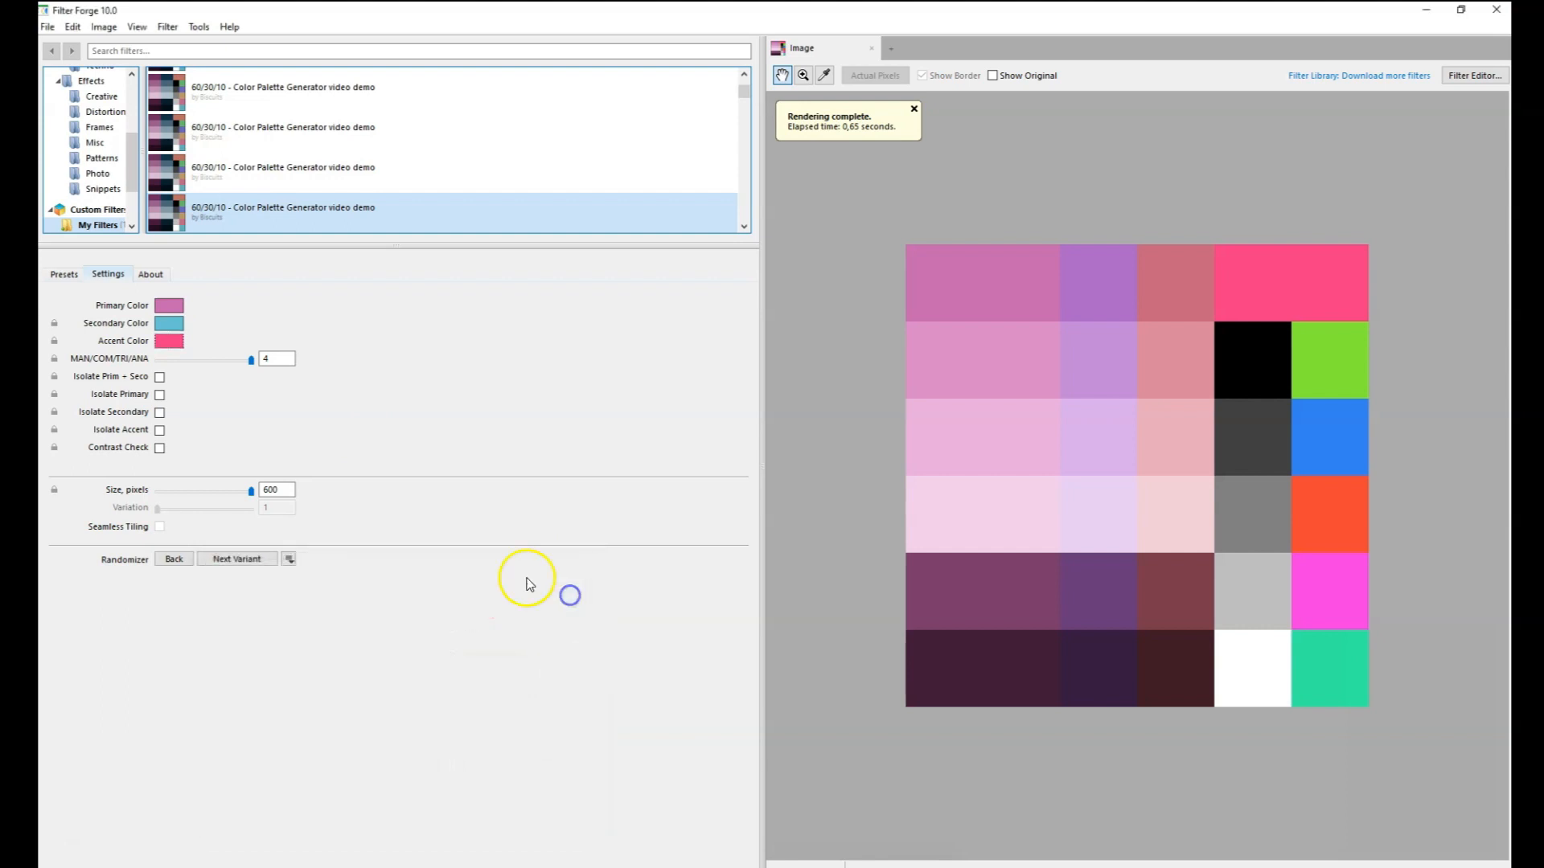
click(160, 430)
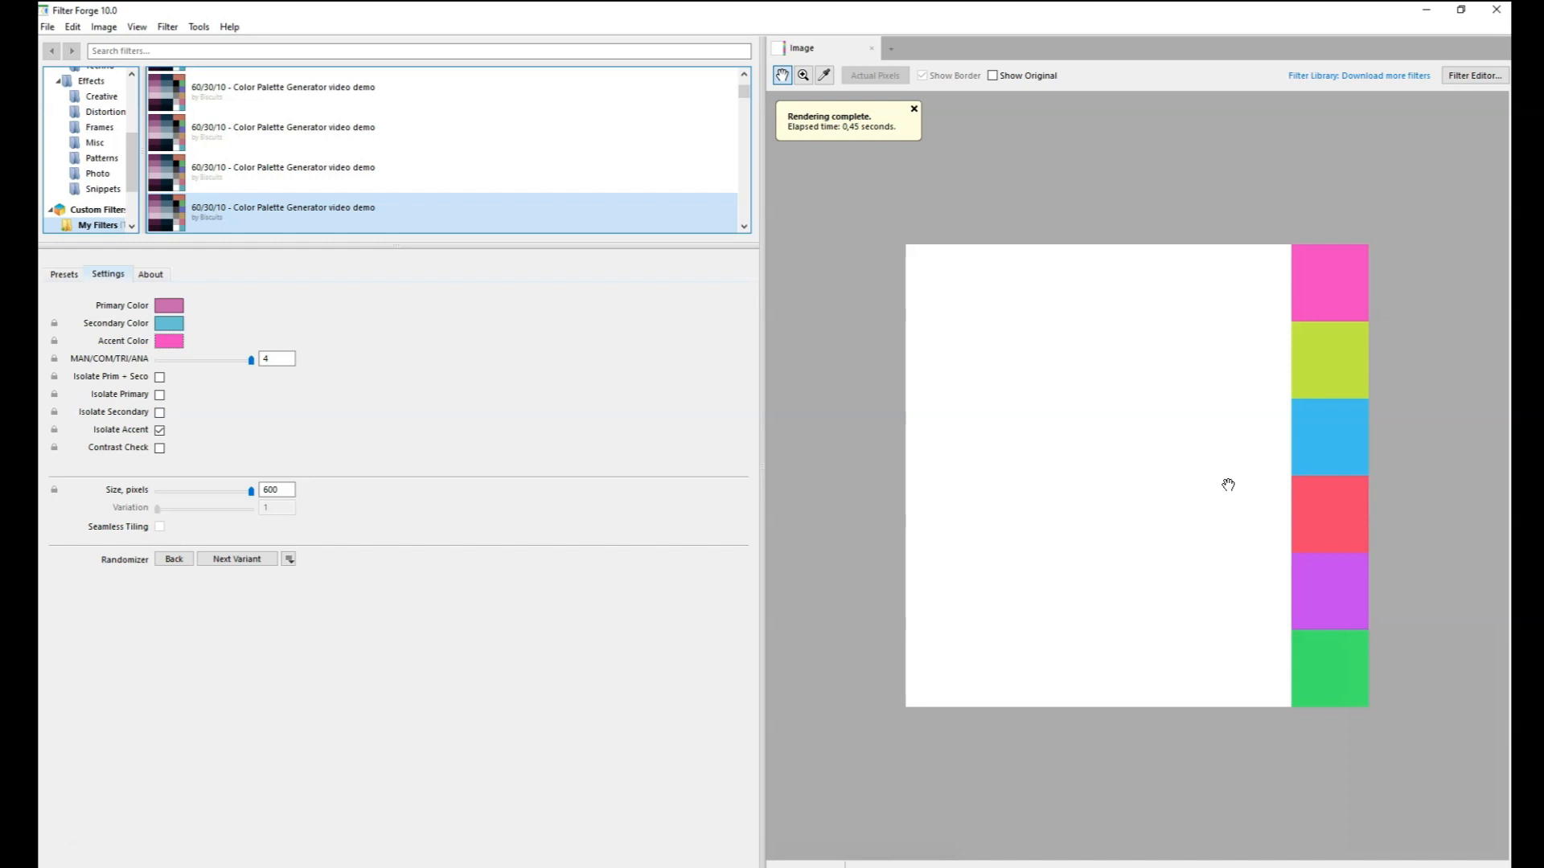
click(159, 431)
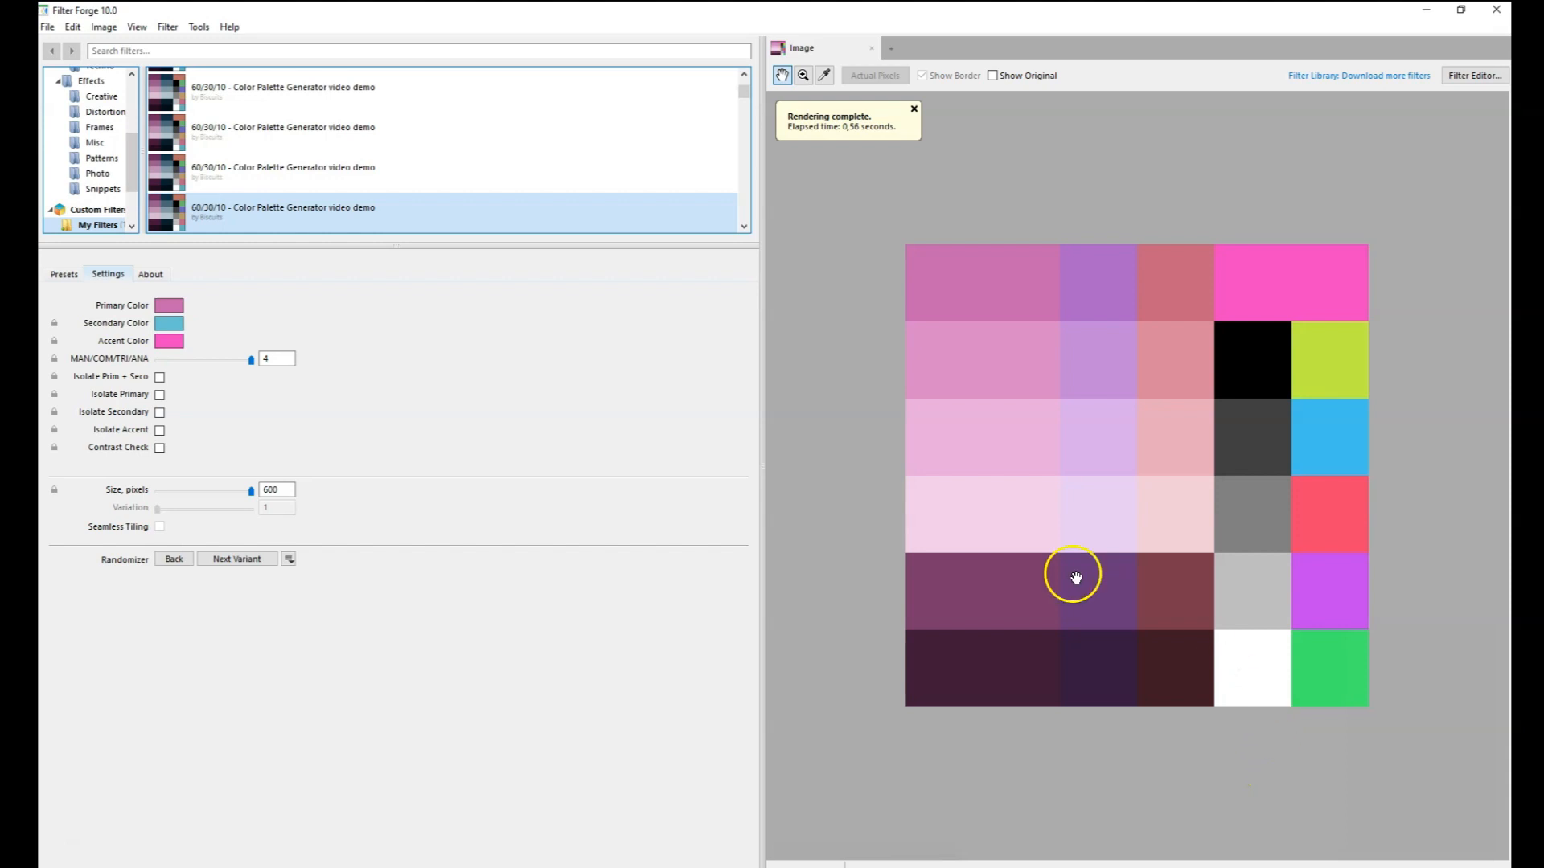
Preview Isolate Prim + Seco, Isolate Primary, Isolate Secondary and Isolate Accent in turn, returning to the full palette.
click(159, 376)
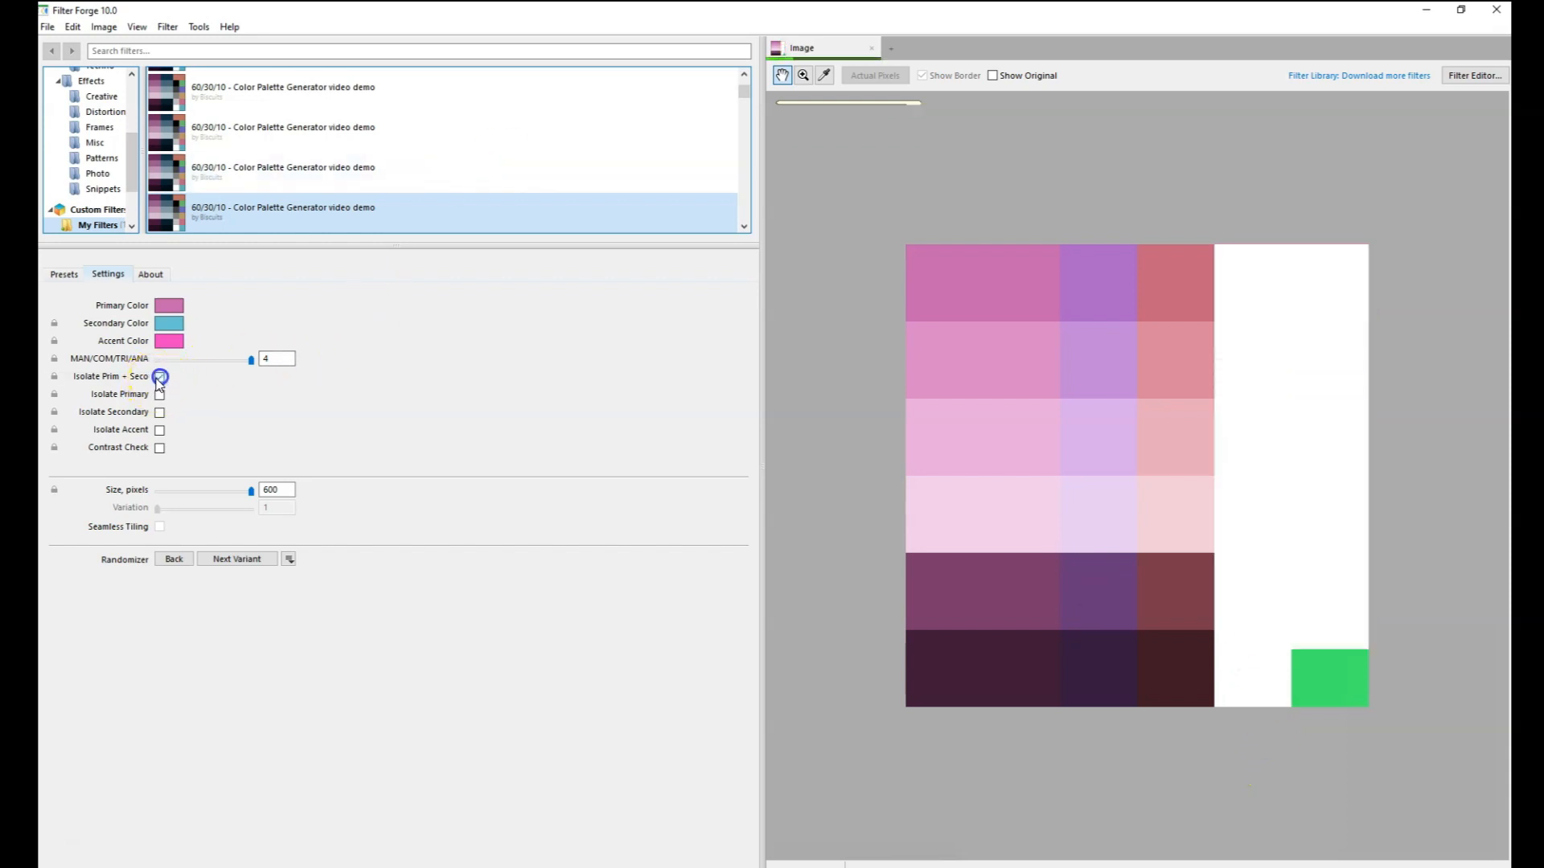
click(158, 377)
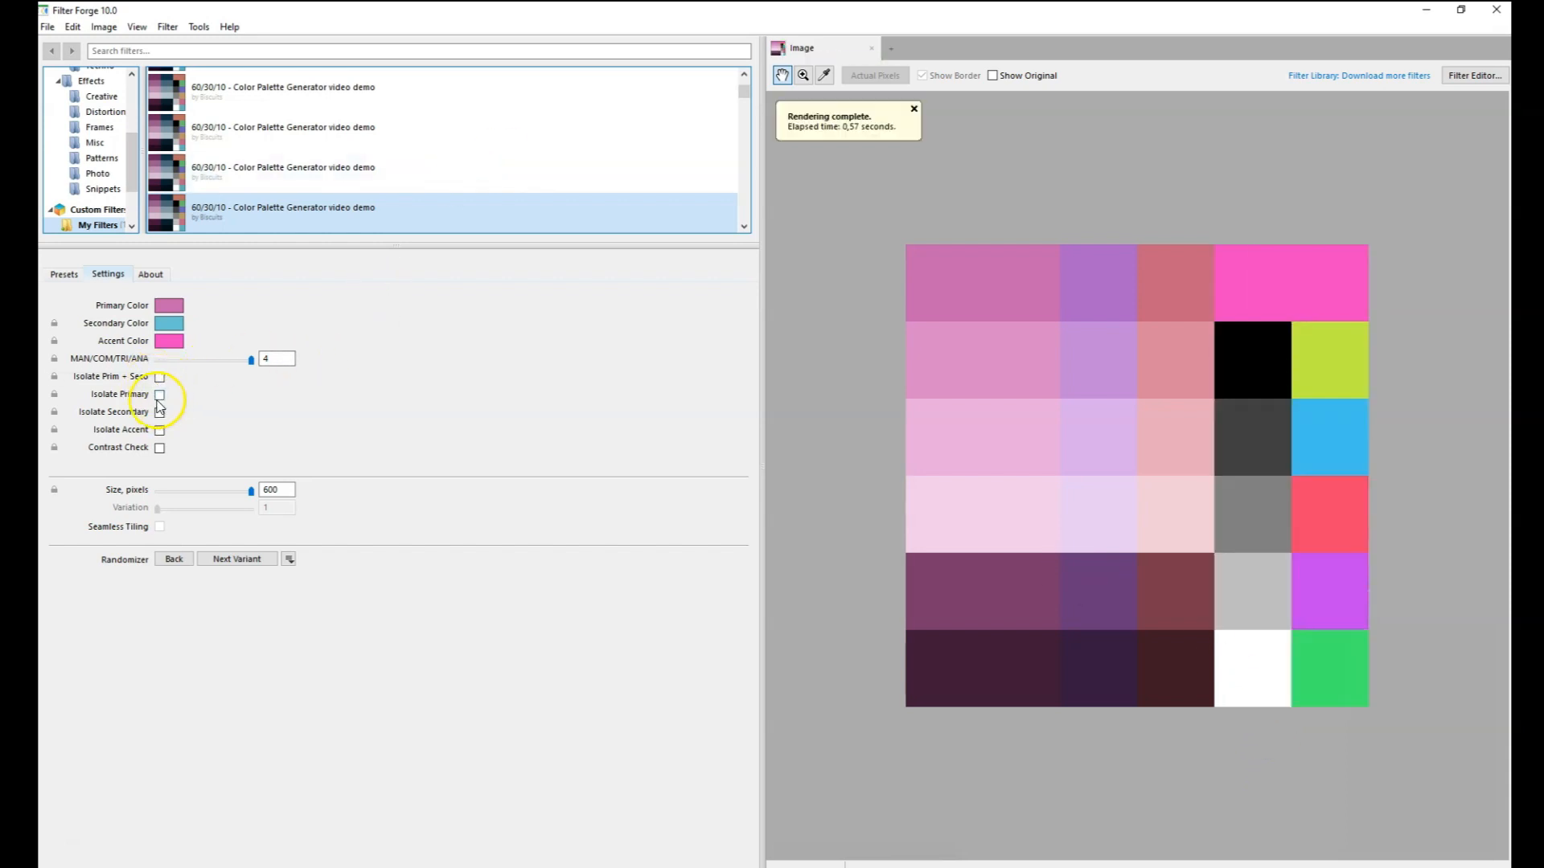
click(159, 394)
click(159, 395)
click(160, 412)
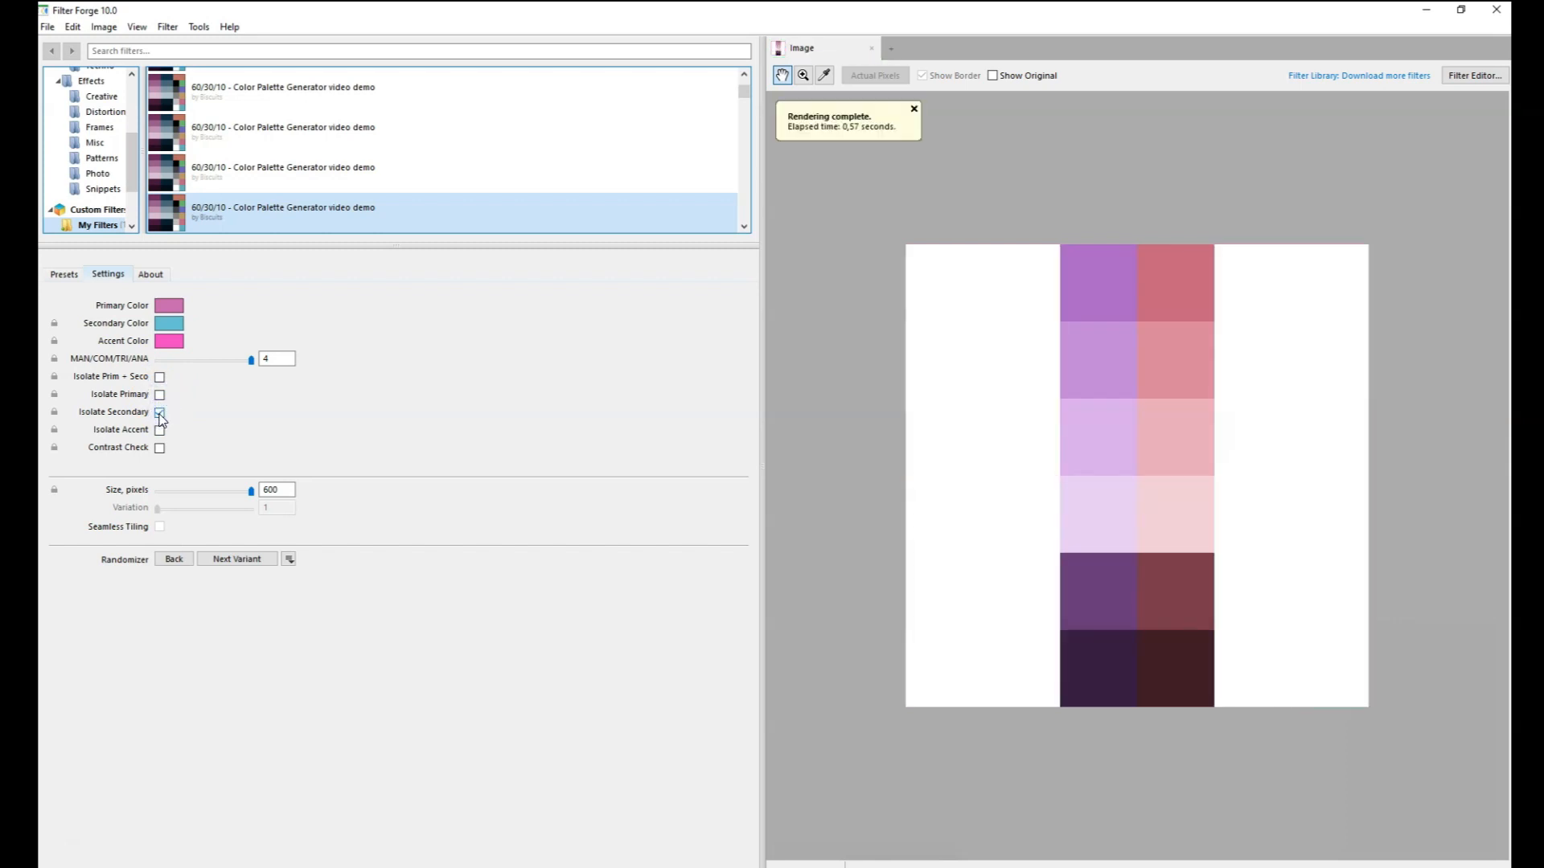
click(160, 413)
click(160, 431)
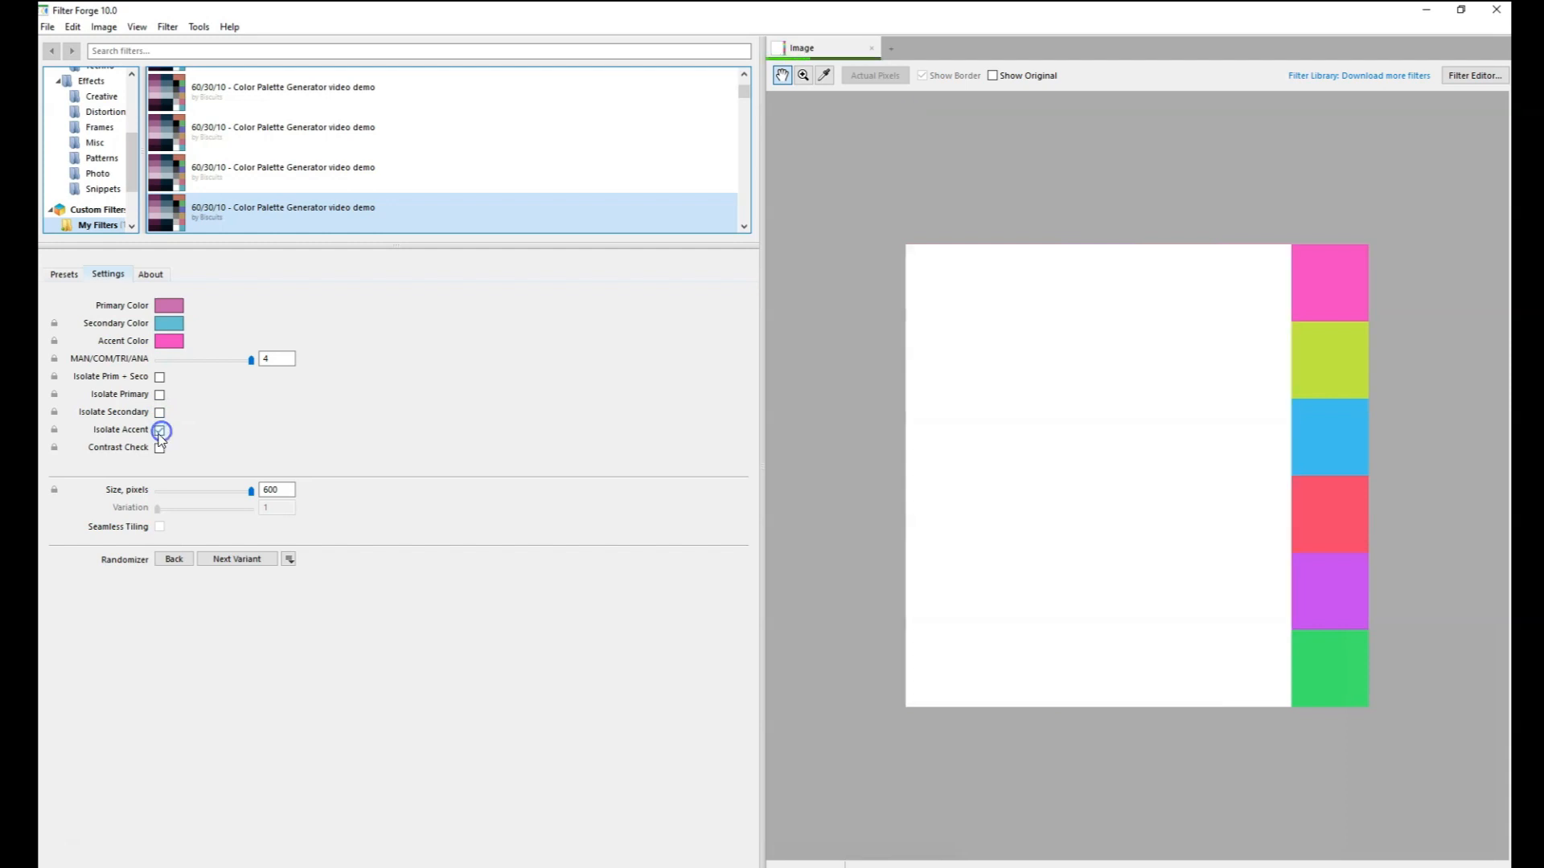
click(160, 432)
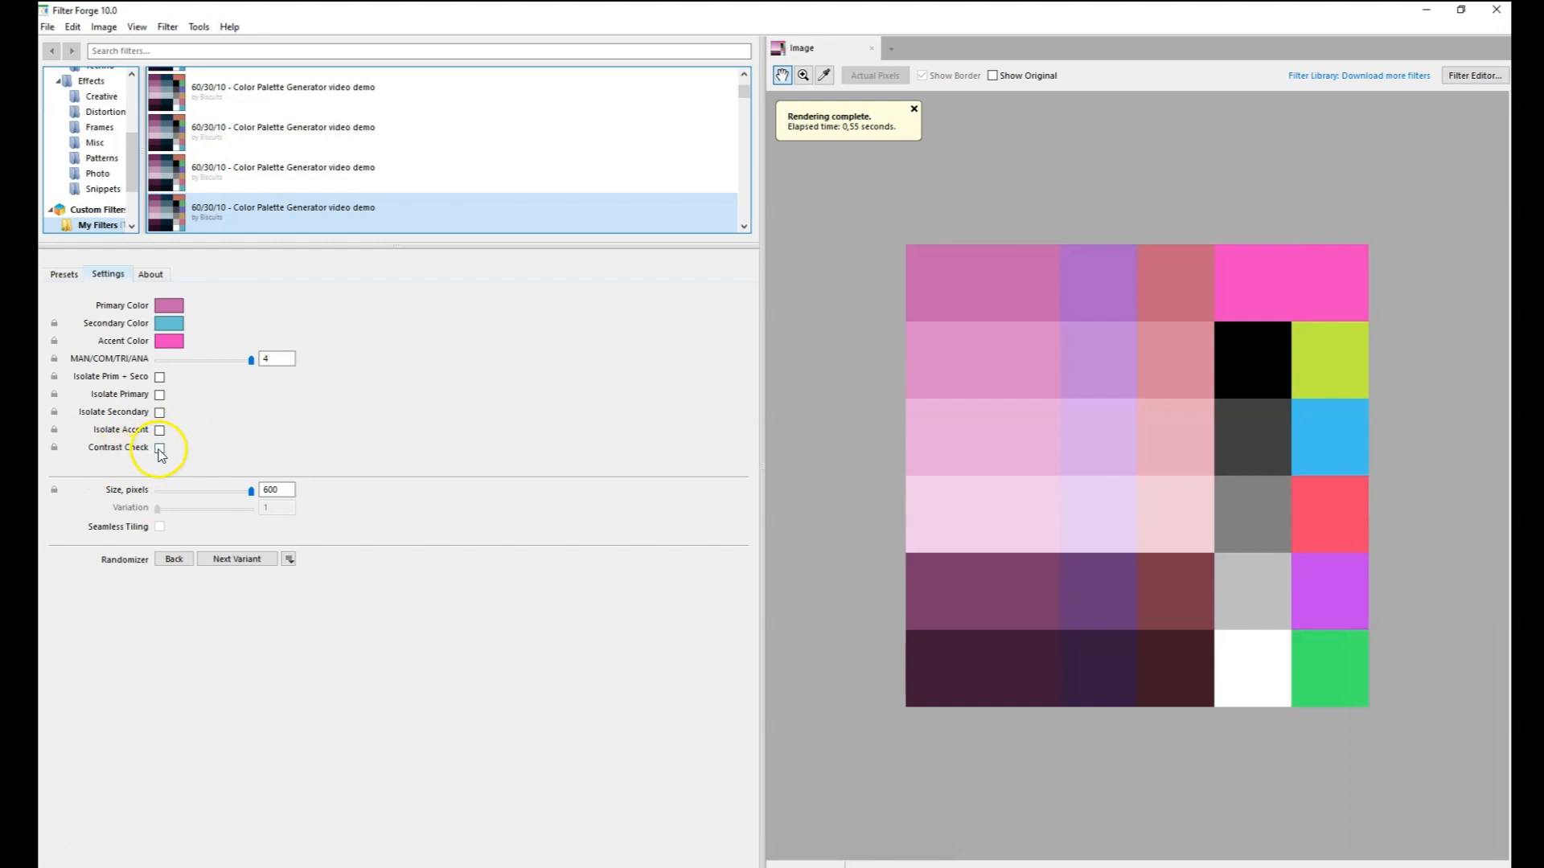
Set MAN/COM/TRI/ANA to 2 and compare the palette in grayscale and in color with Contrast Check.
click(160, 448)
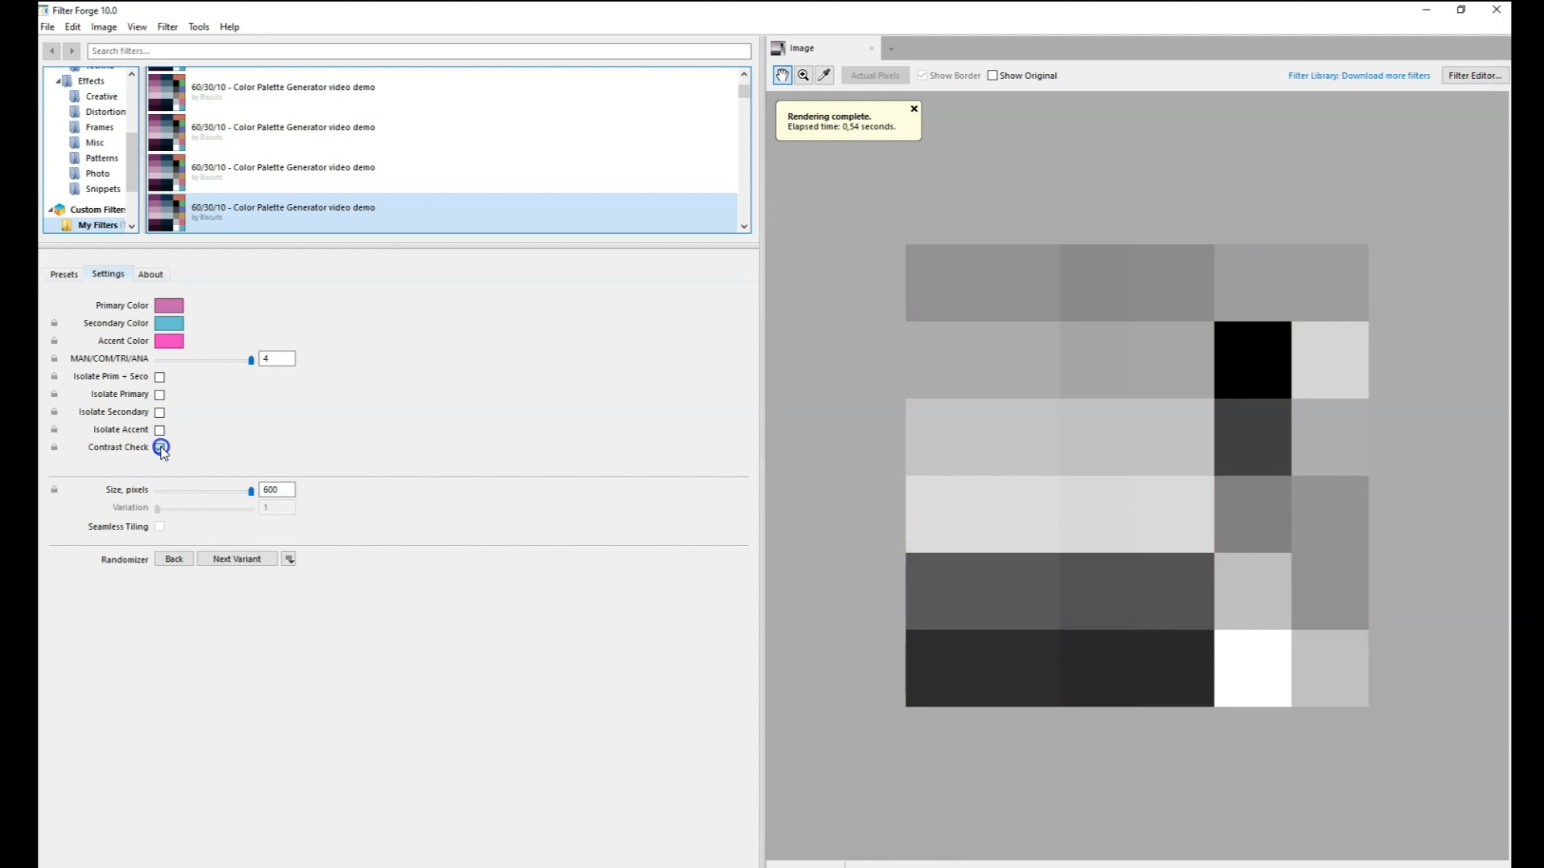
click(160, 448)
click(160, 448)
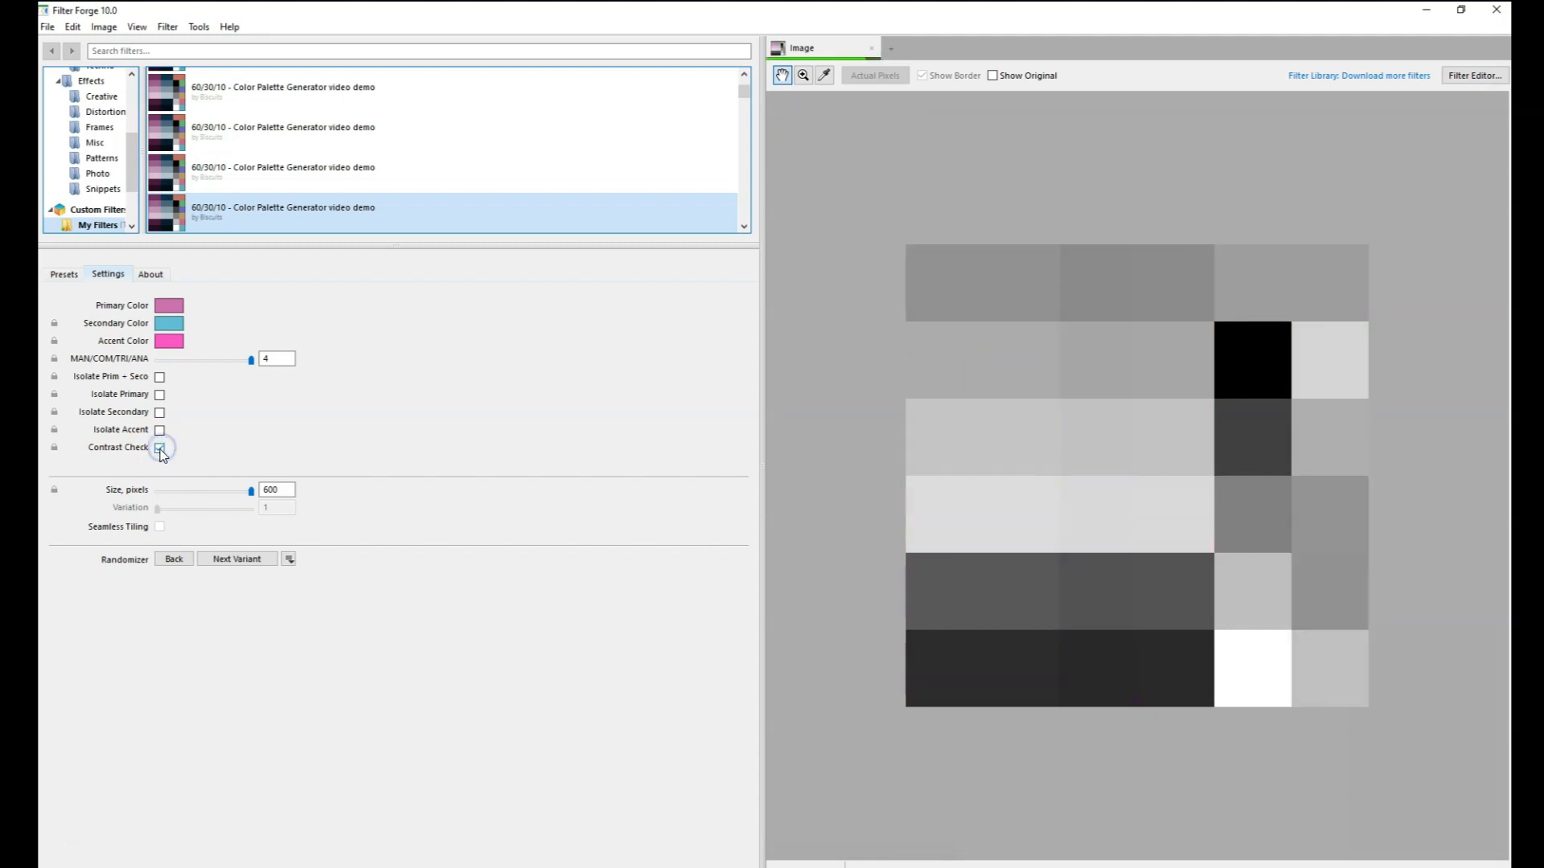
drag(249, 360, 178, 371)
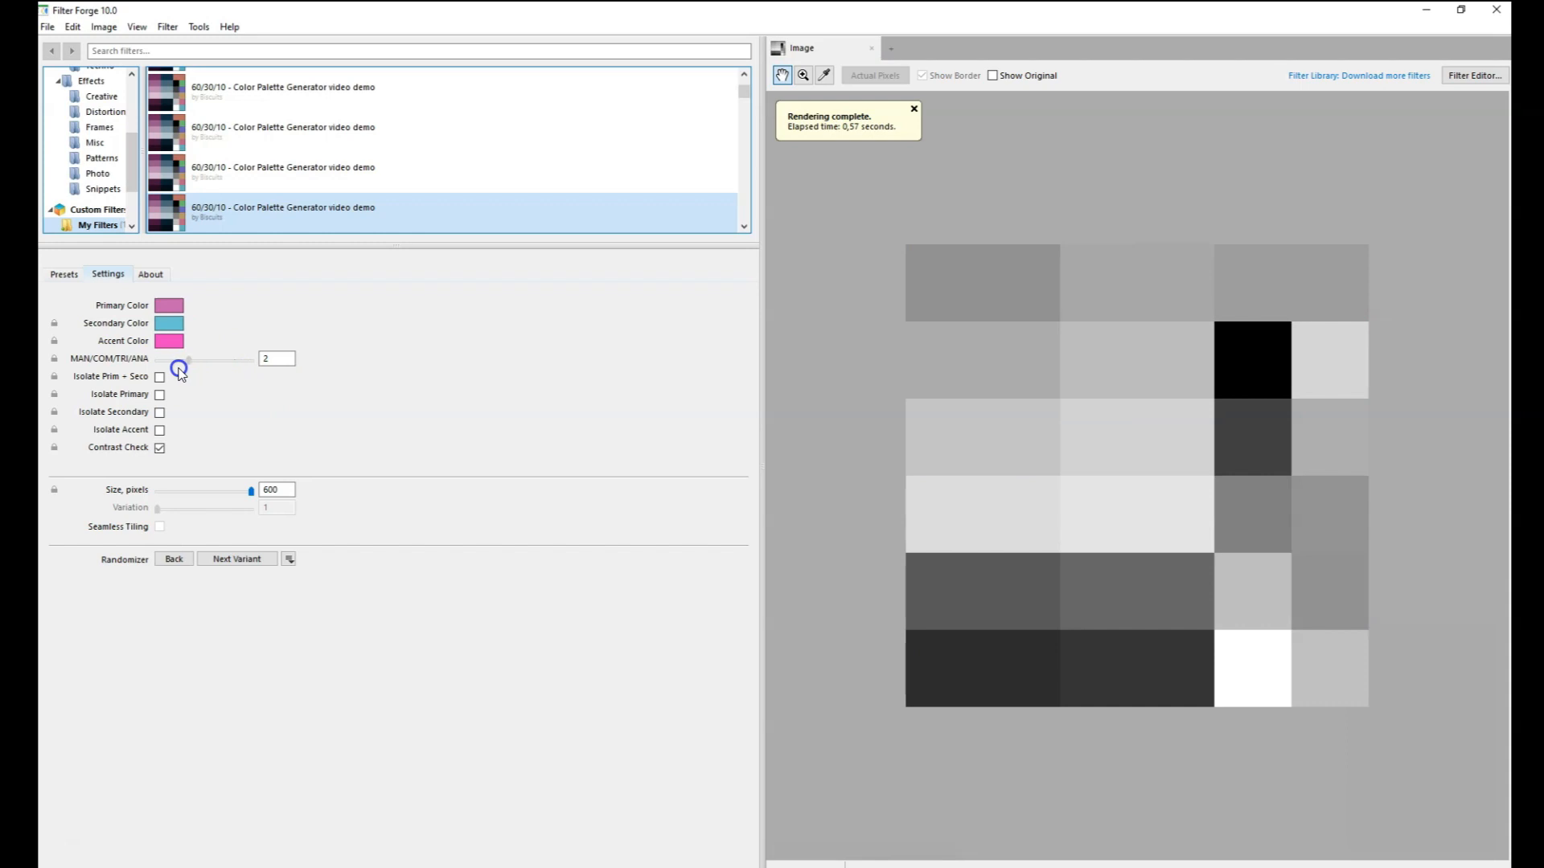
click(160, 449)
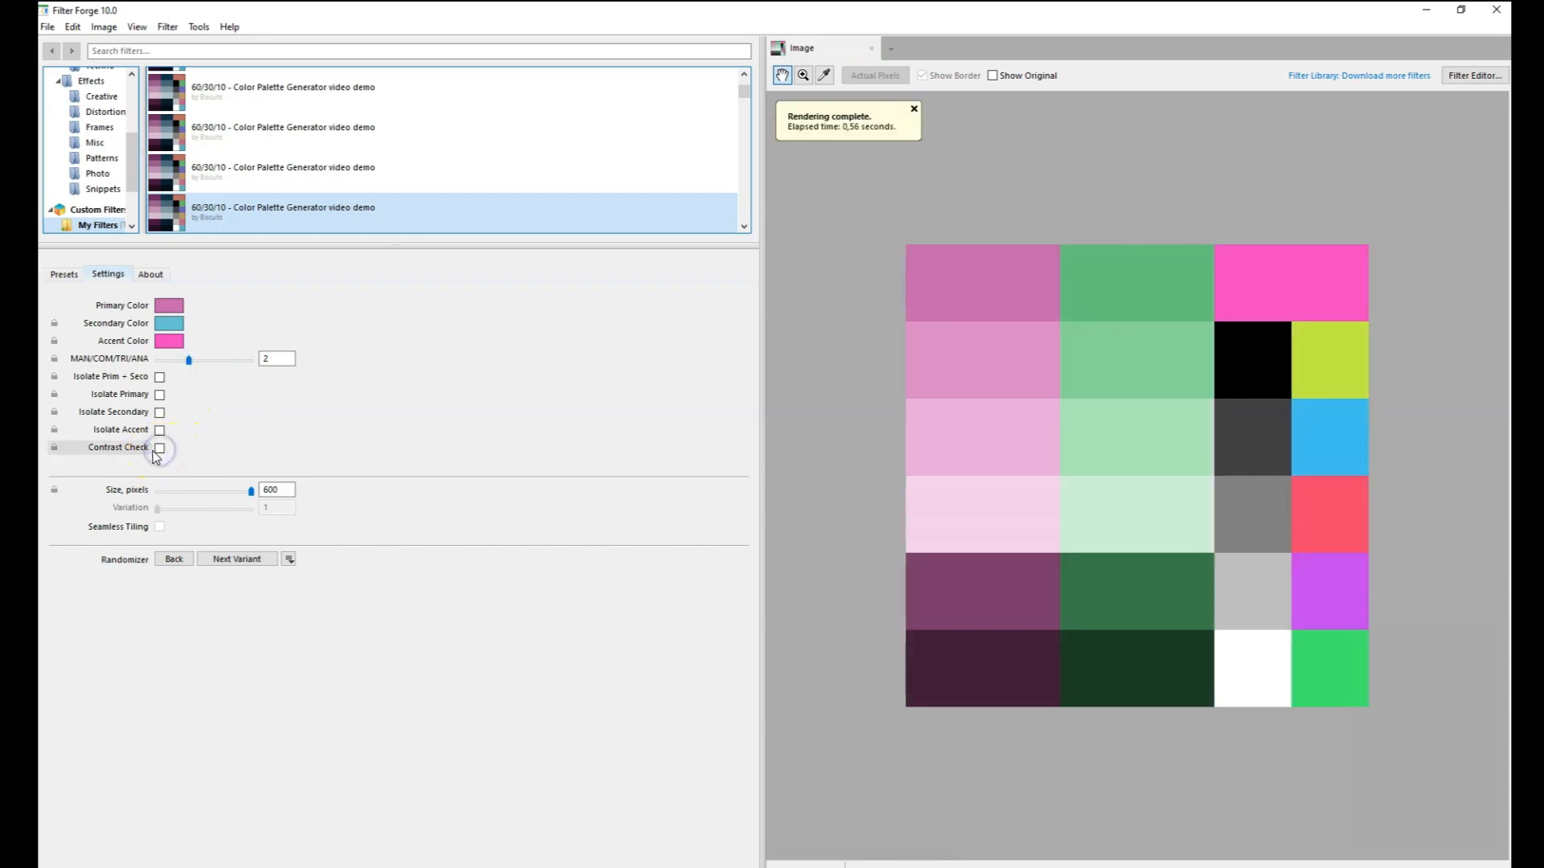
click(160, 448)
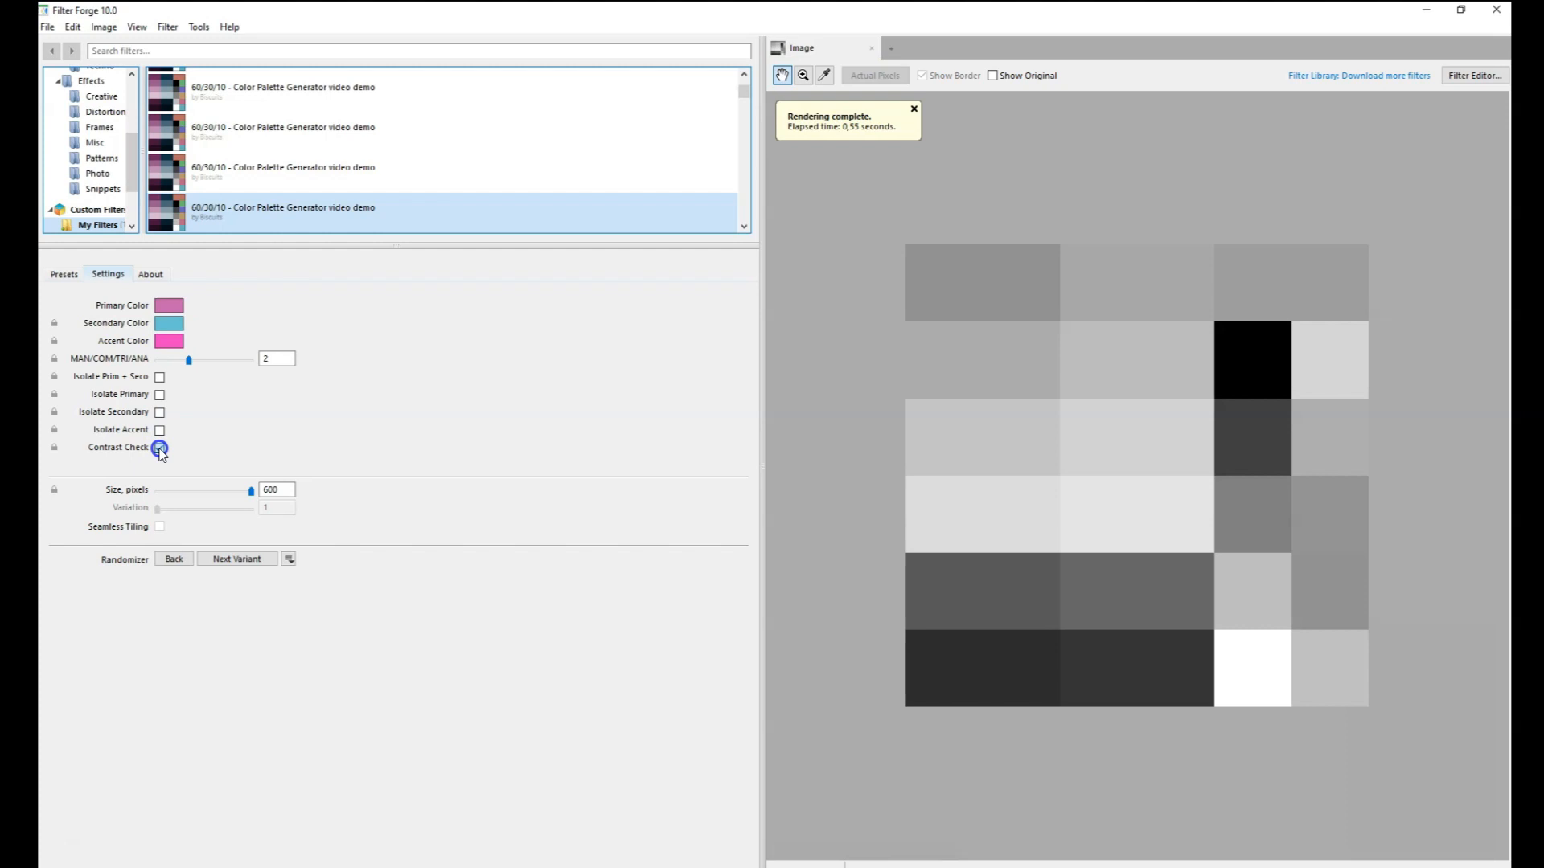
click(160, 449)
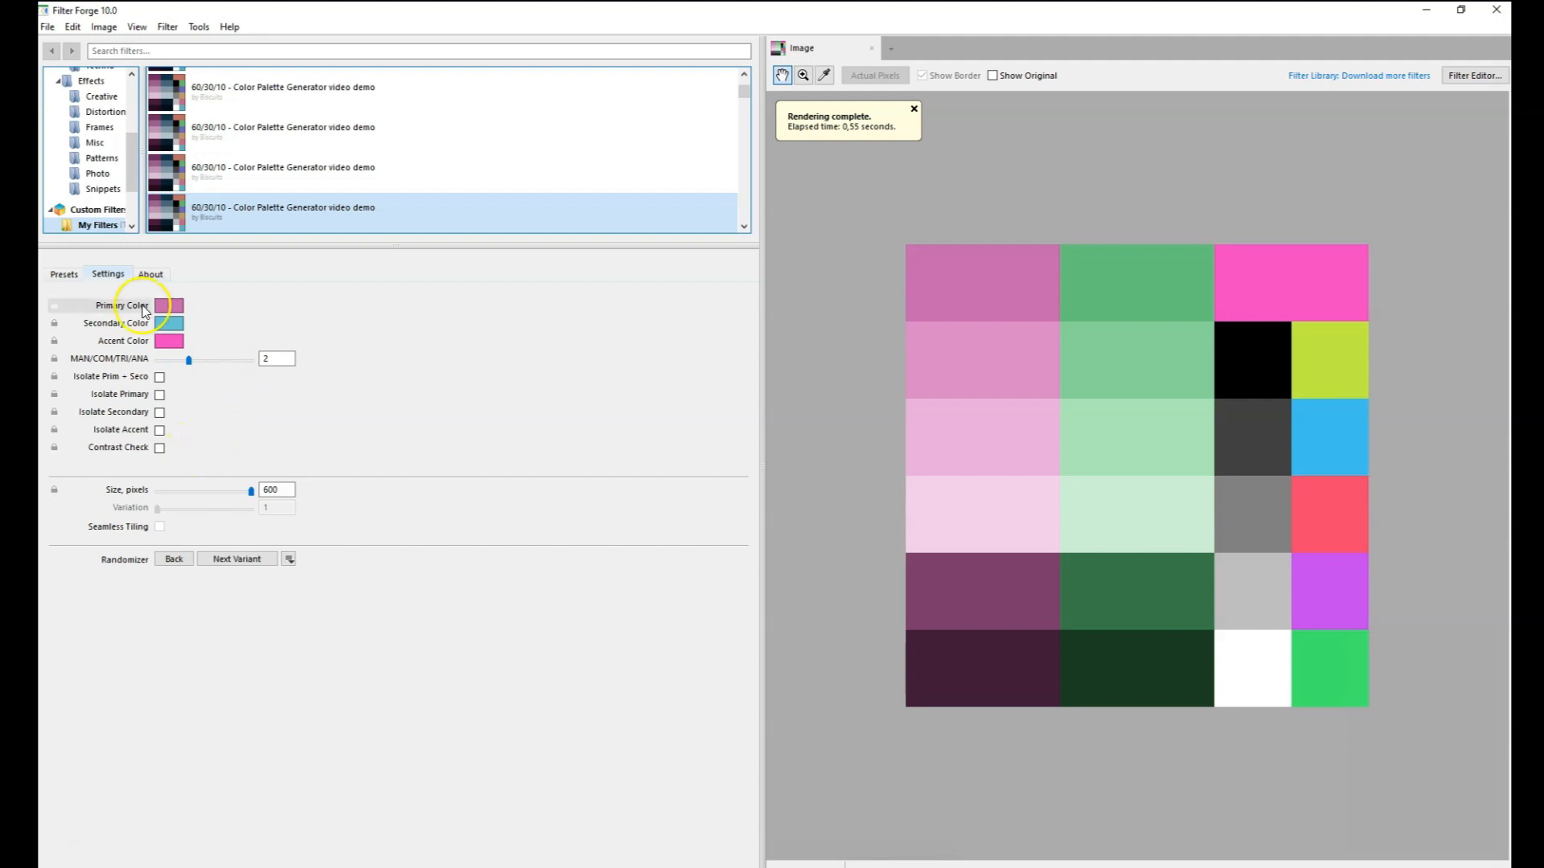
Try out several of the filter's presets, ending with the magenta, dusty pink and navy palette.
click(64, 276)
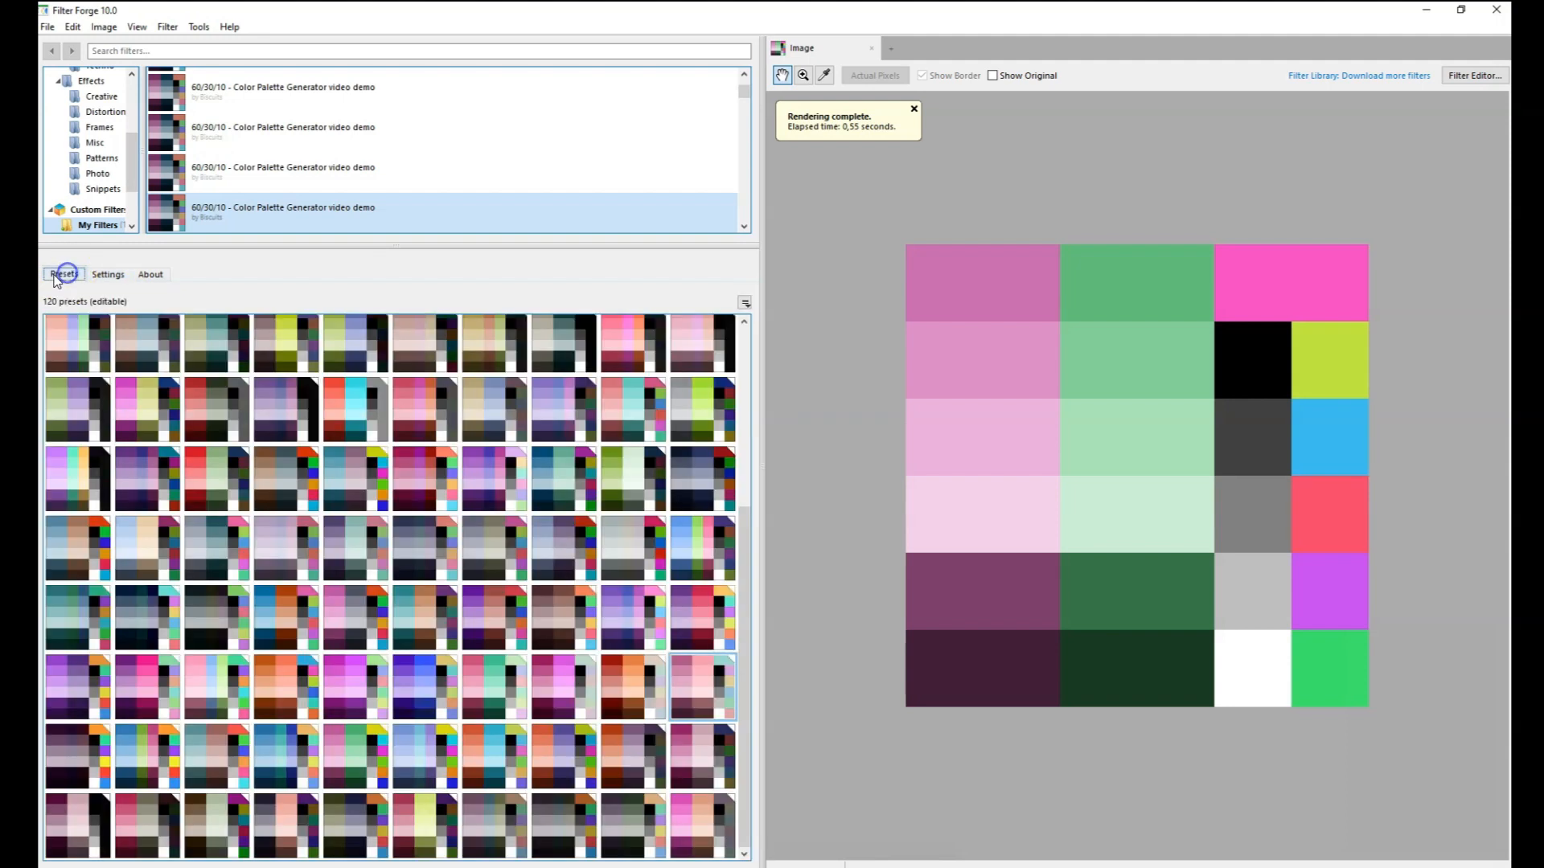
click(674, 707)
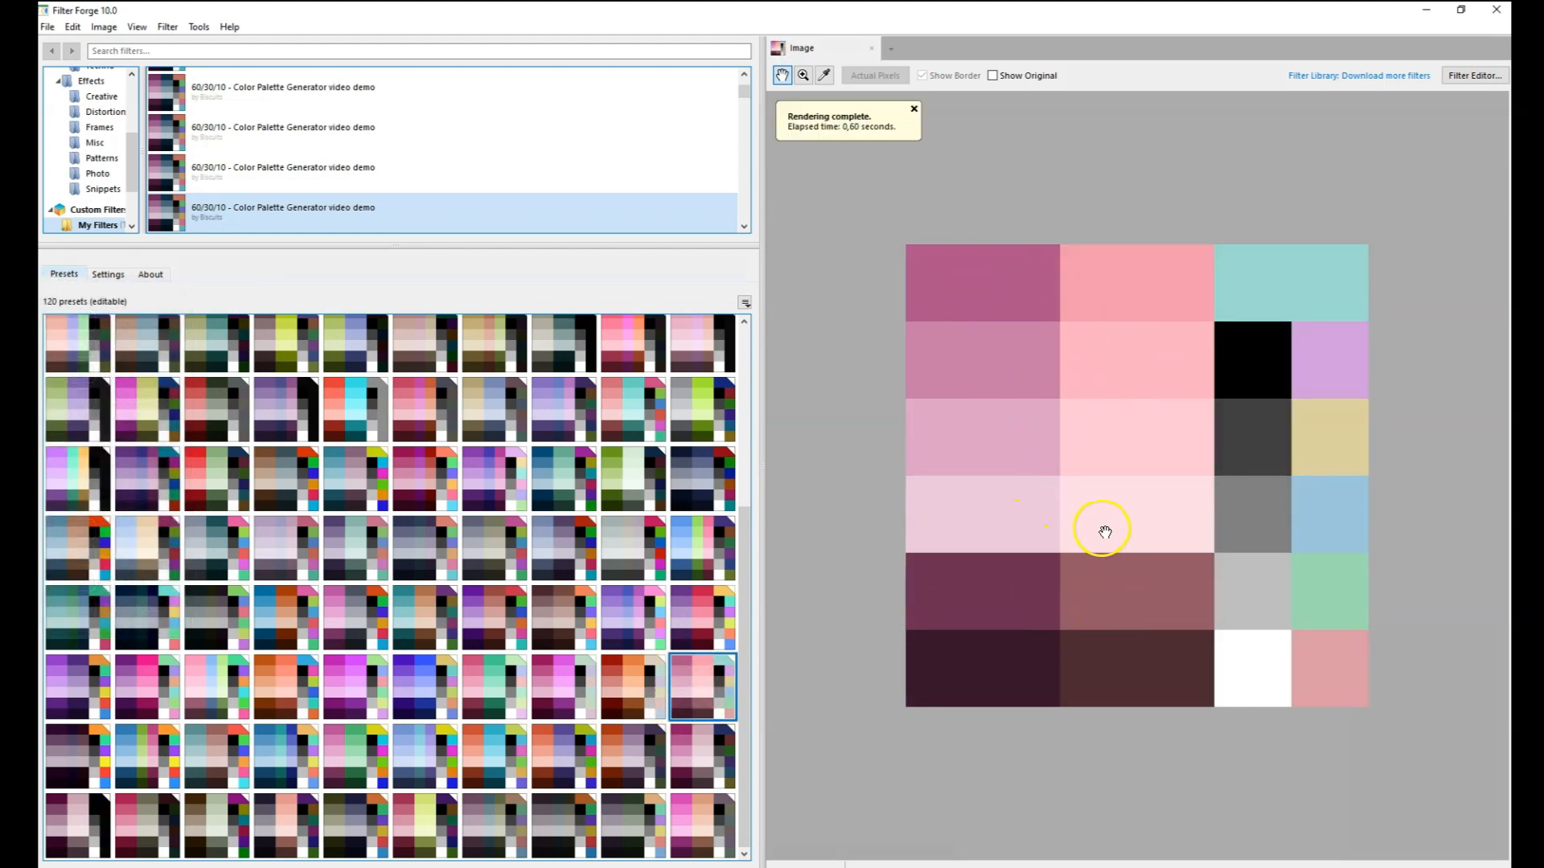
click(345, 408)
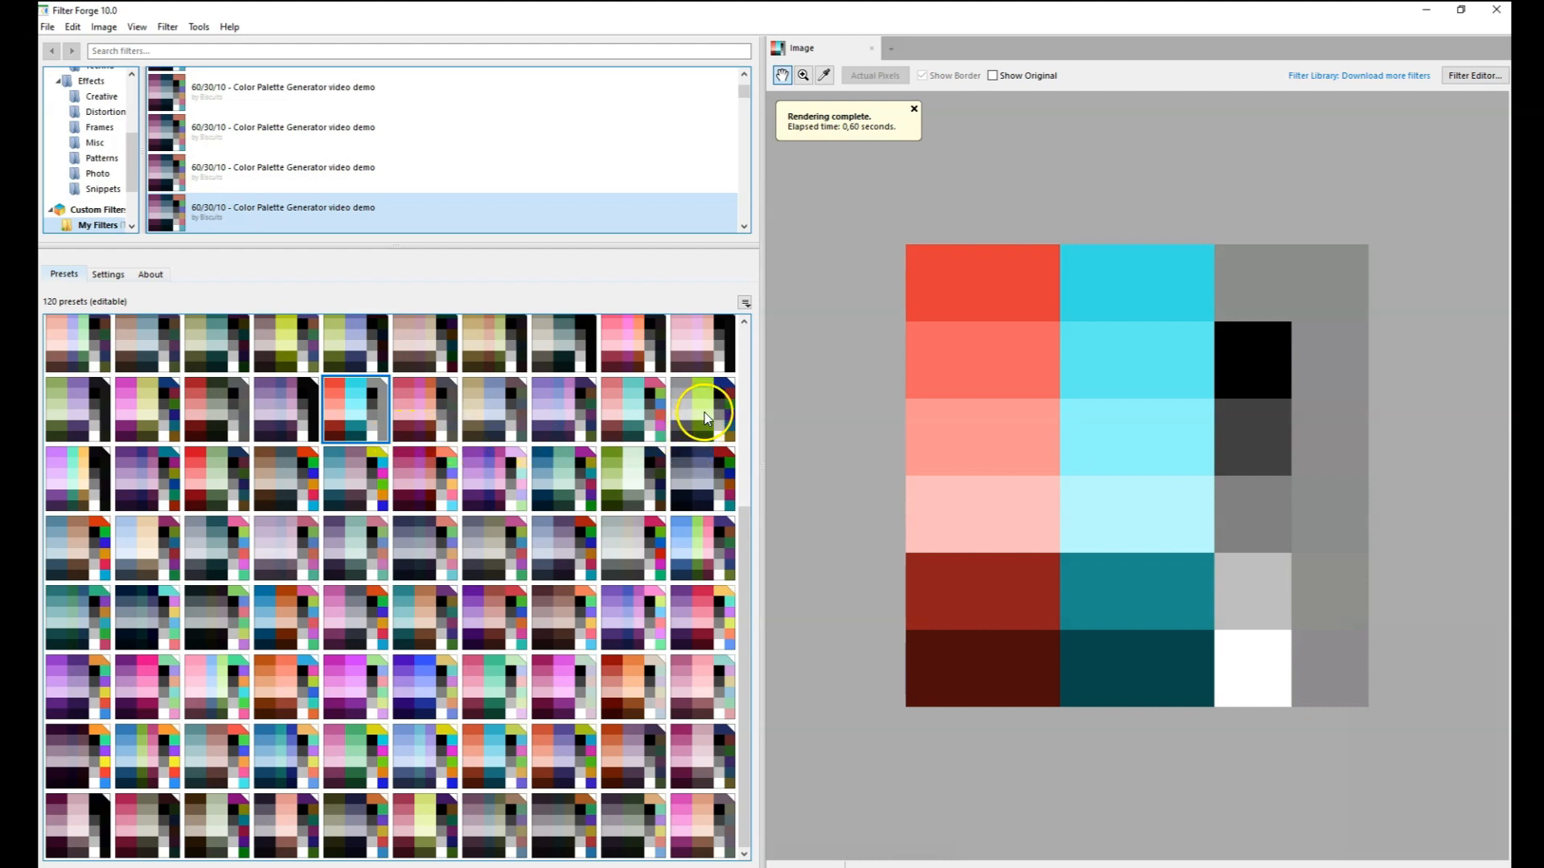
click(718, 625)
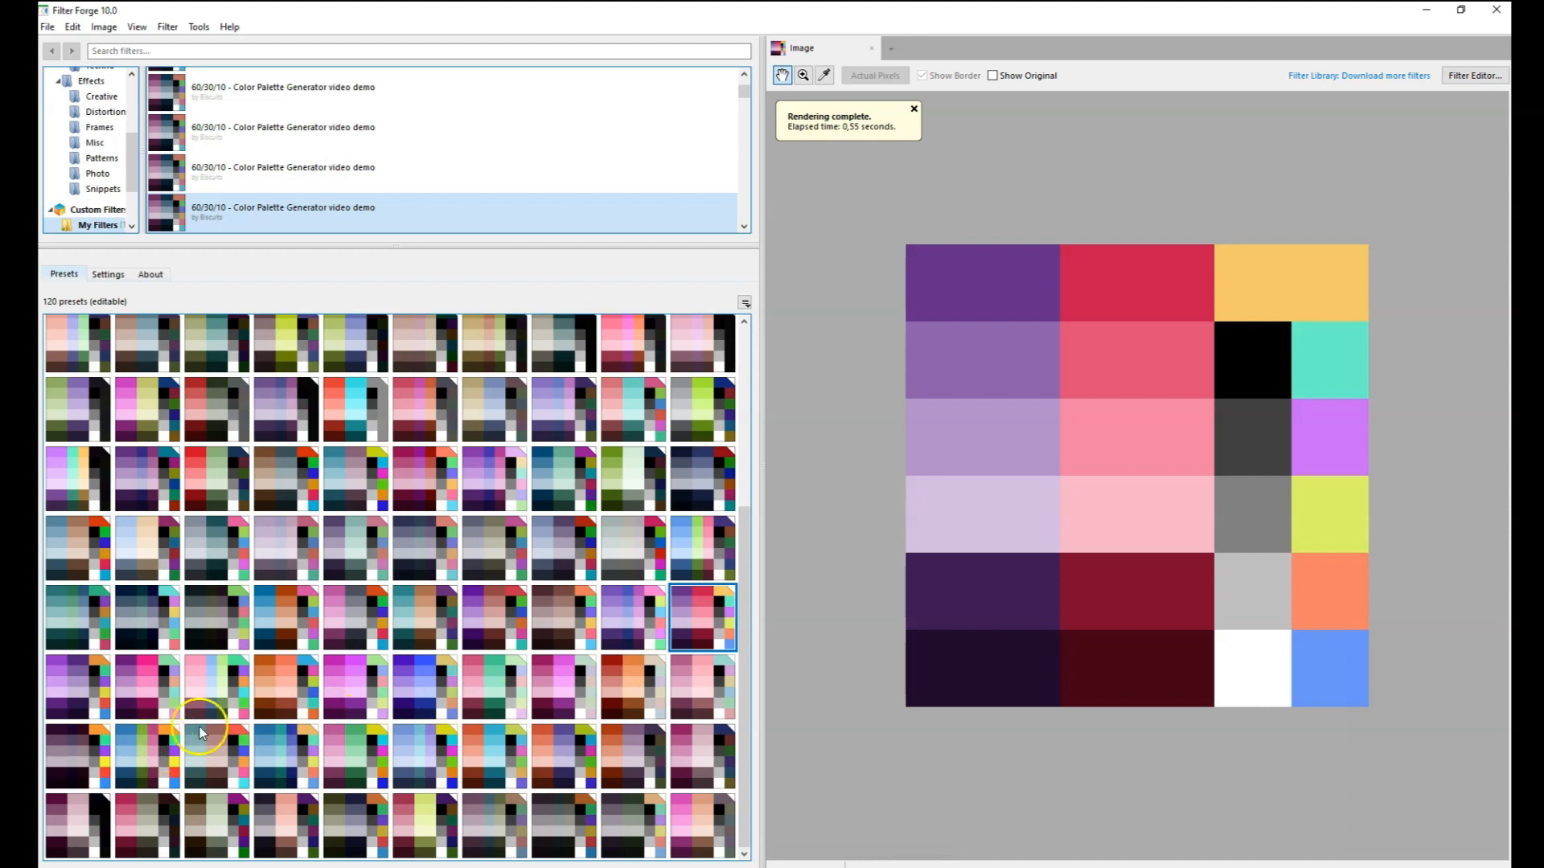
click(278, 680)
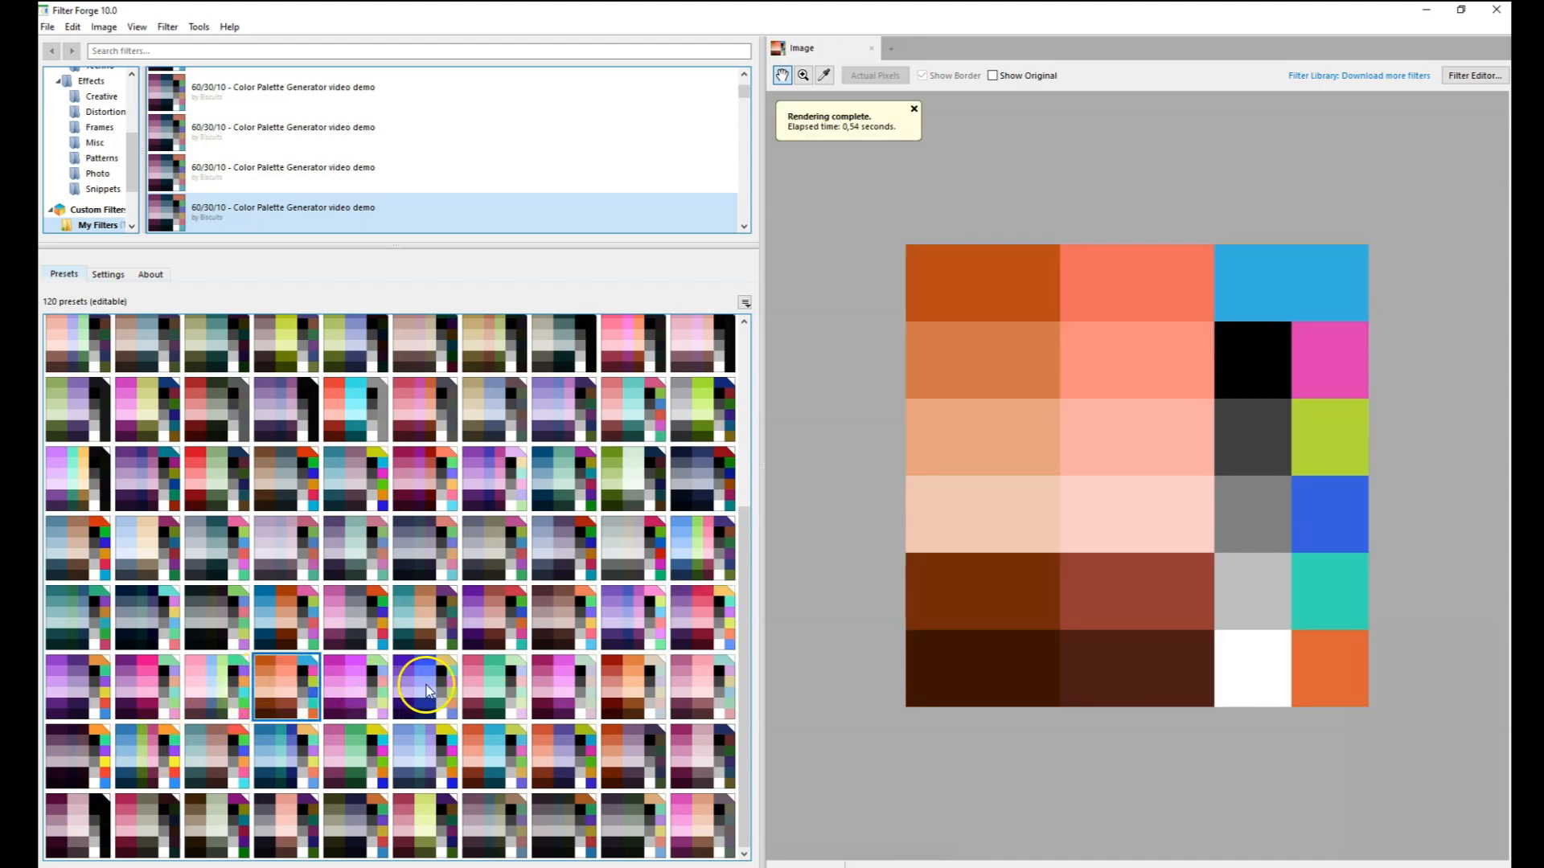
click(500, 687)
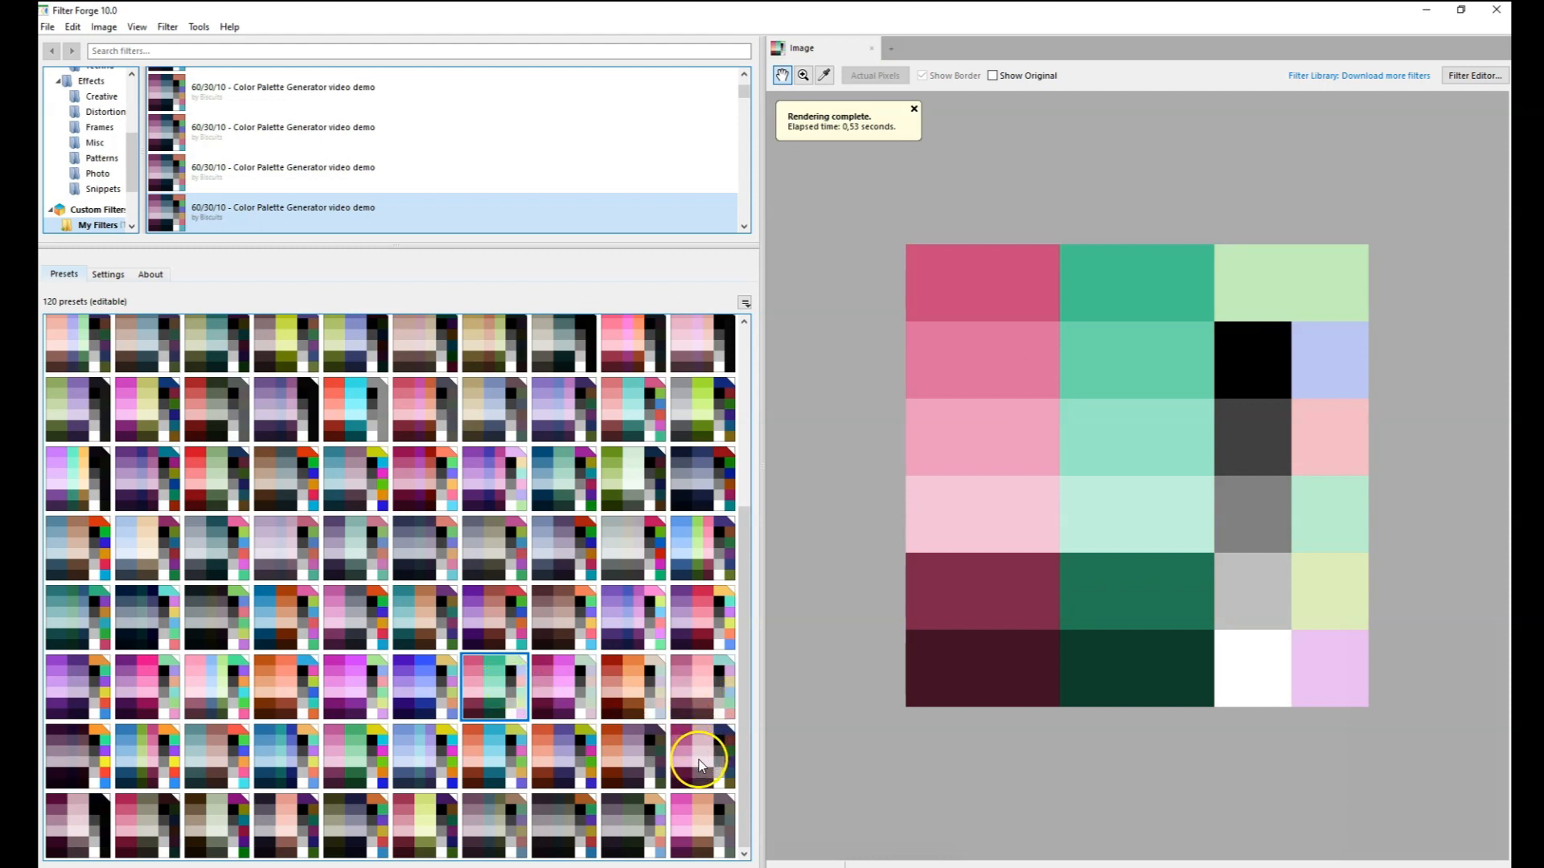
click(698, 764)
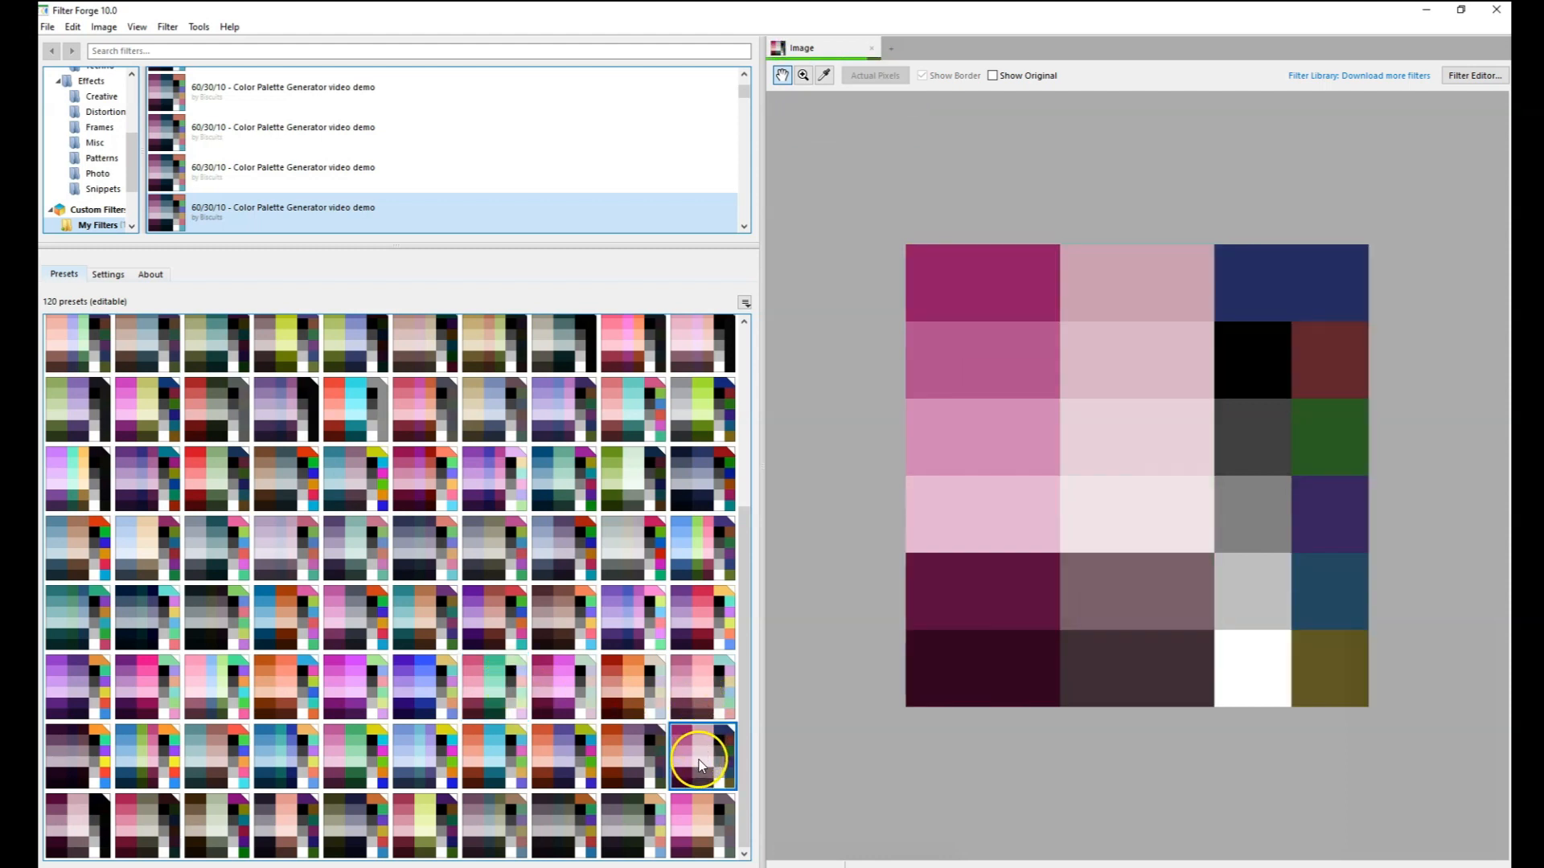
Compare presets in the last two rows, including periwinkle with yellow, teal with red and orange with purple, ending on magenta, dusty pink and navy.
click(426, 760)
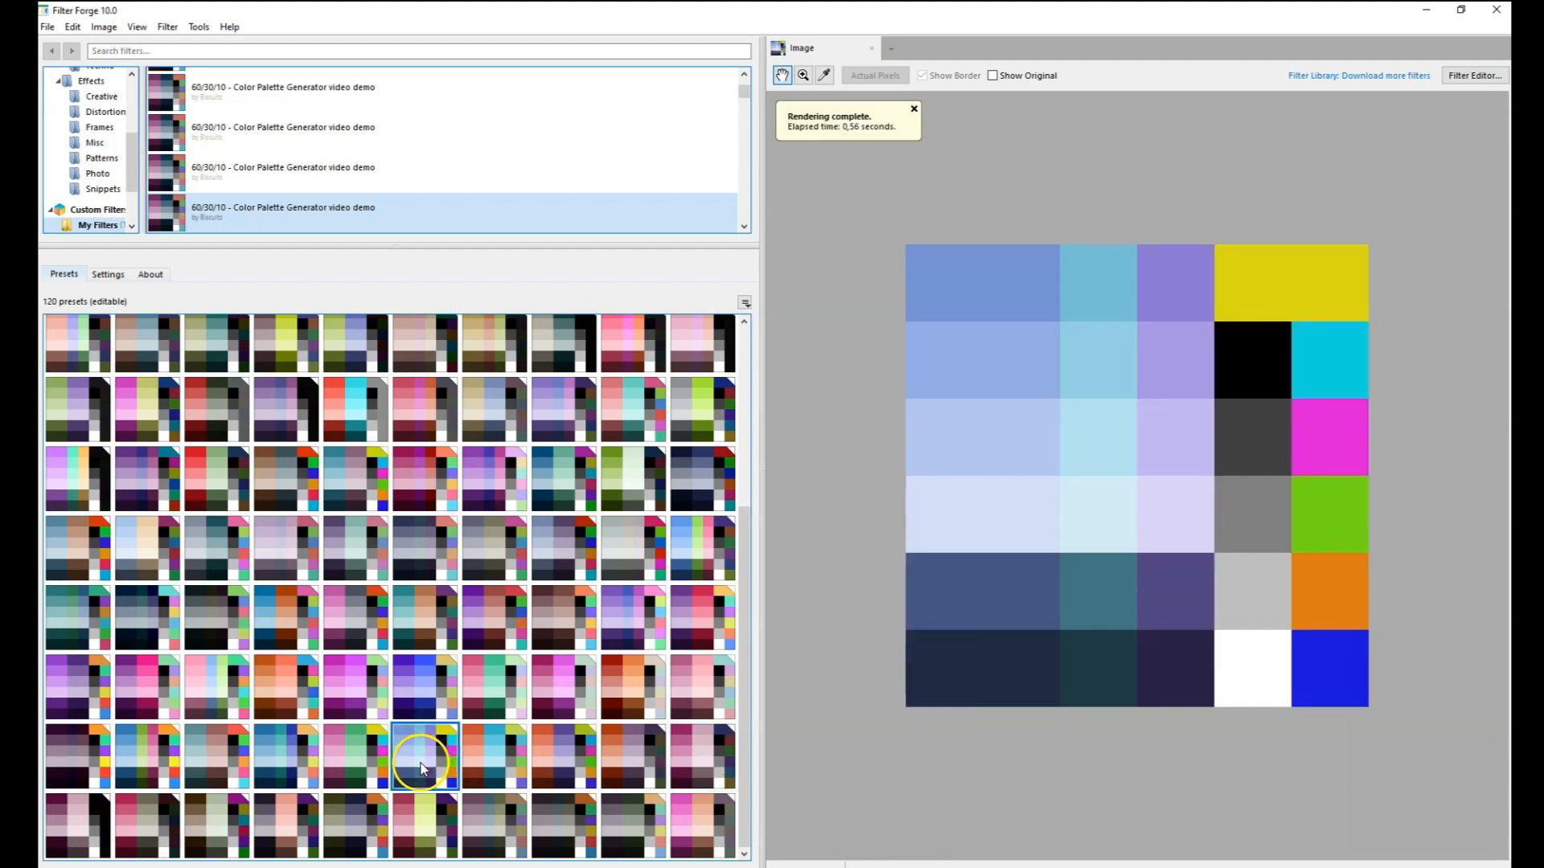
click(215, 756)
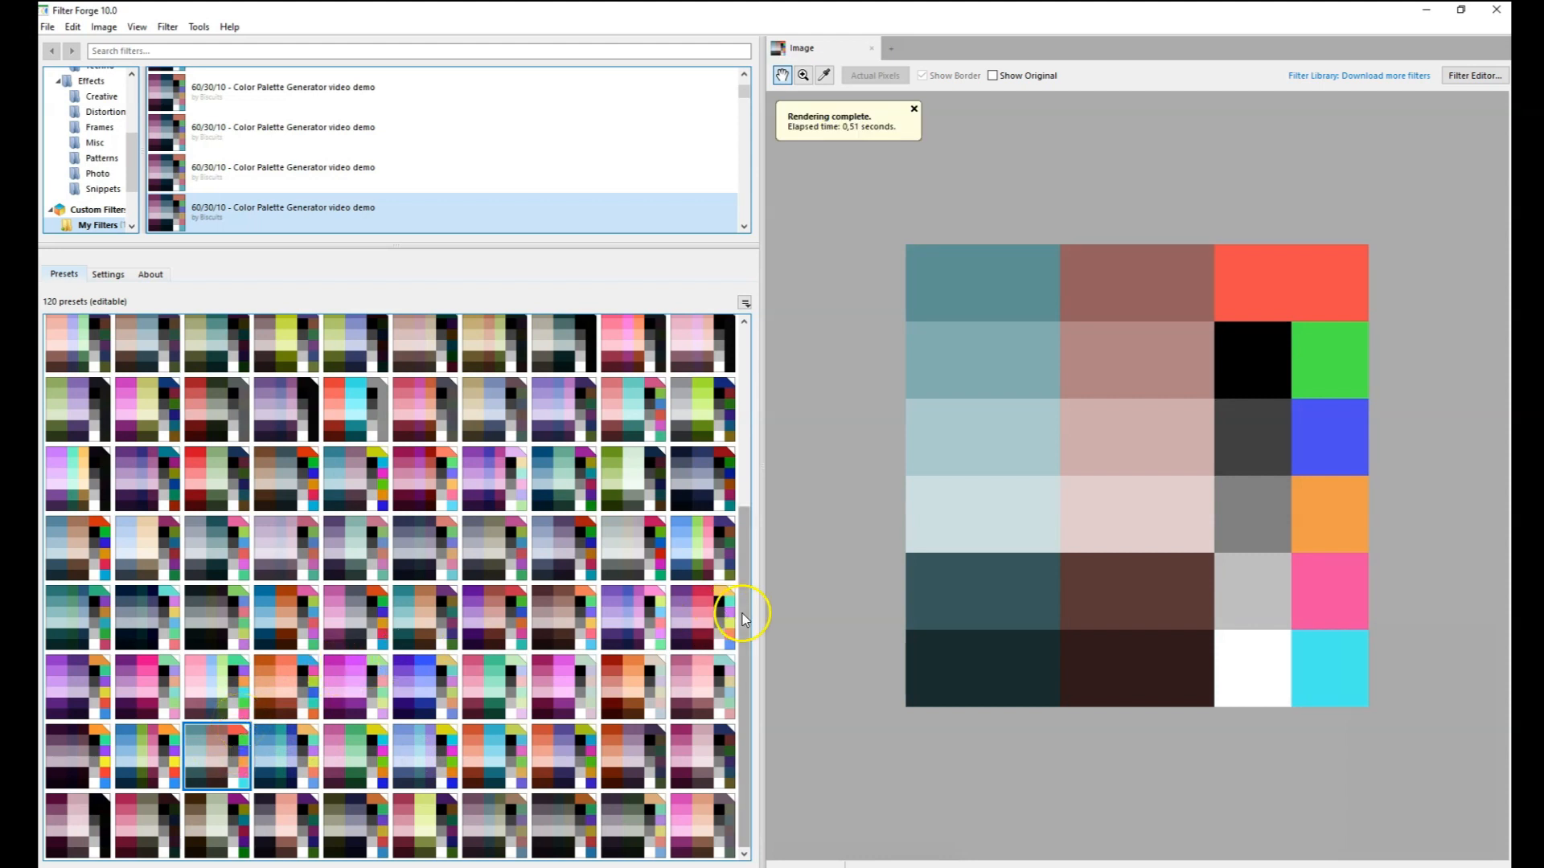
drag(744, 624, 780, 655)
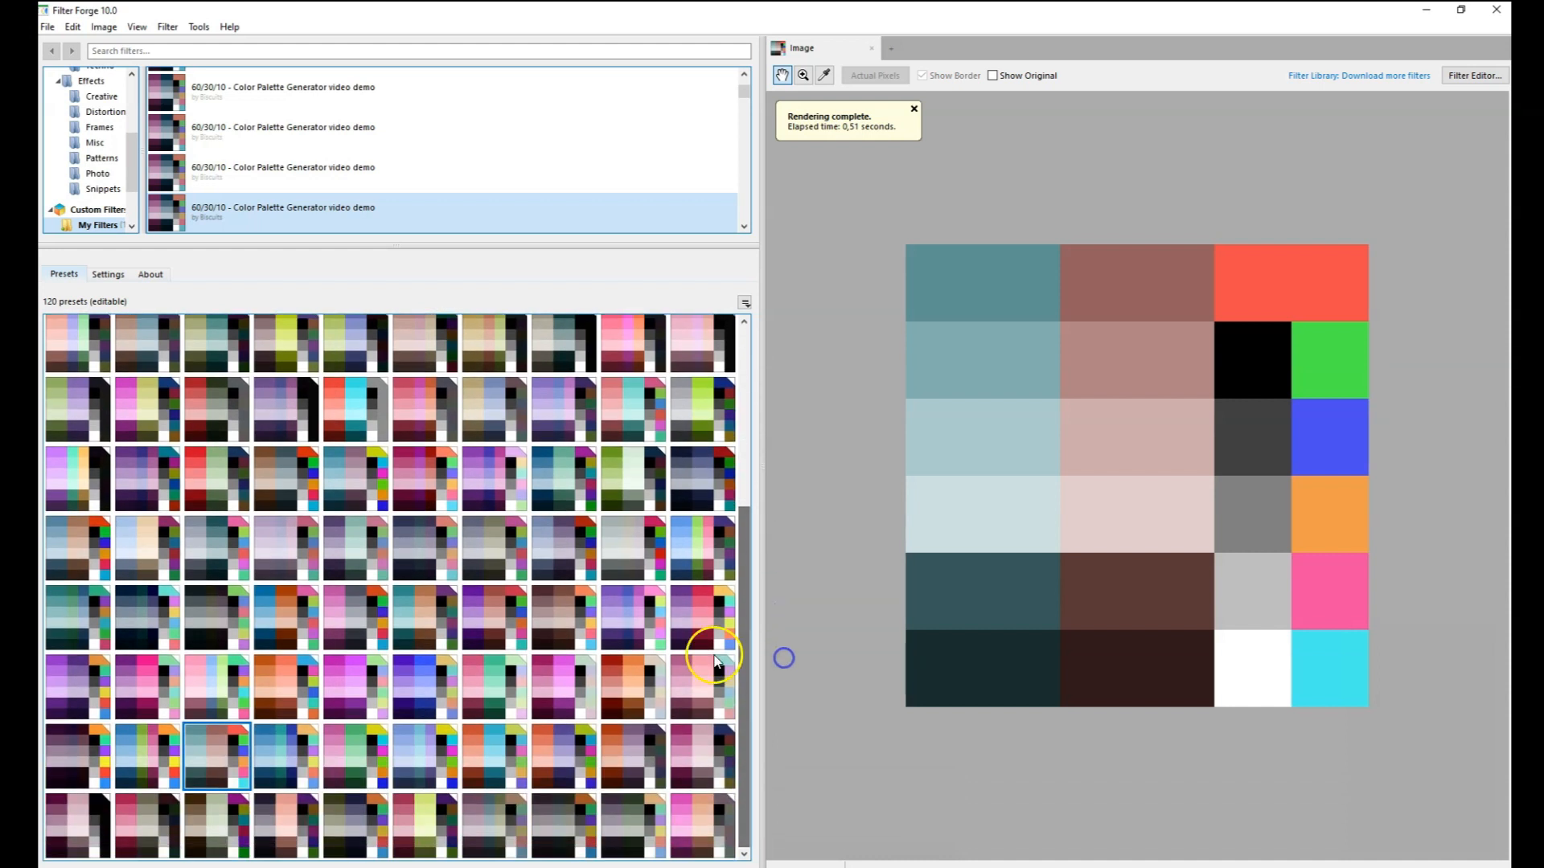
click(157, 814)
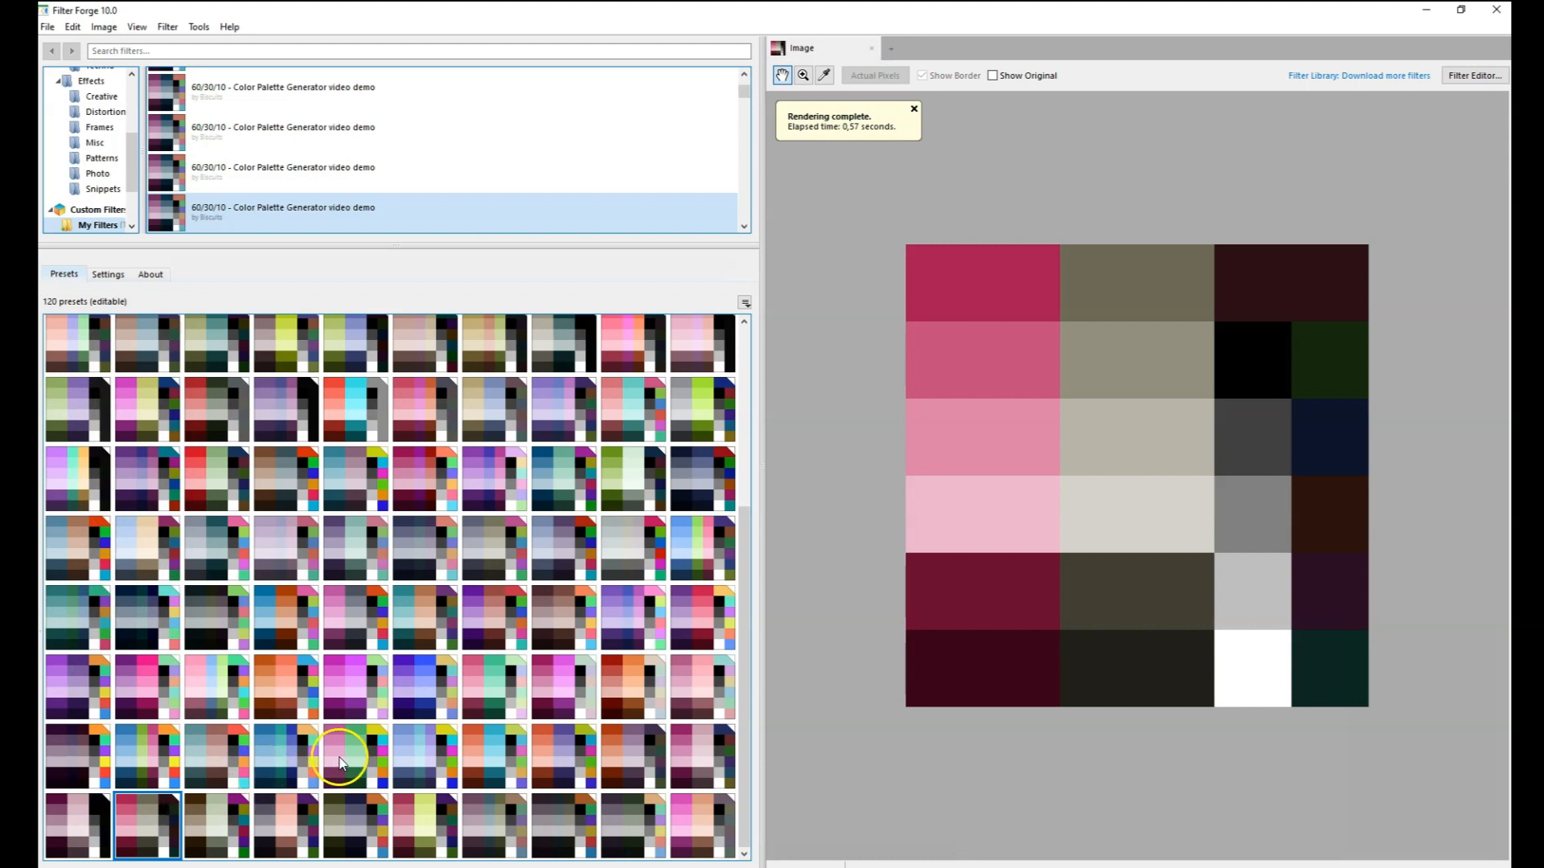
click(426, 762)
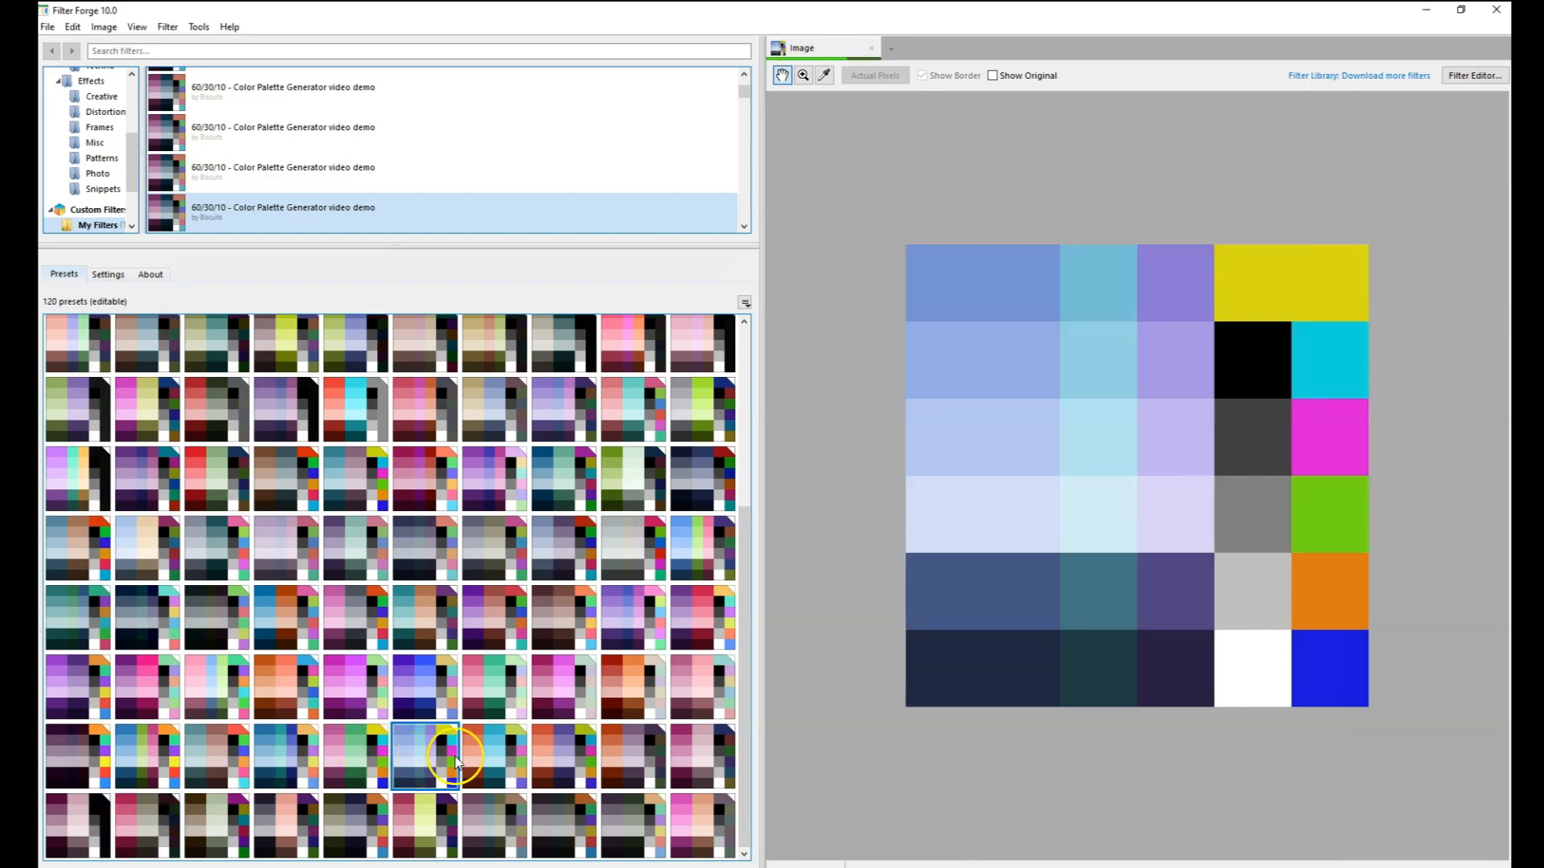
click(621, 764)
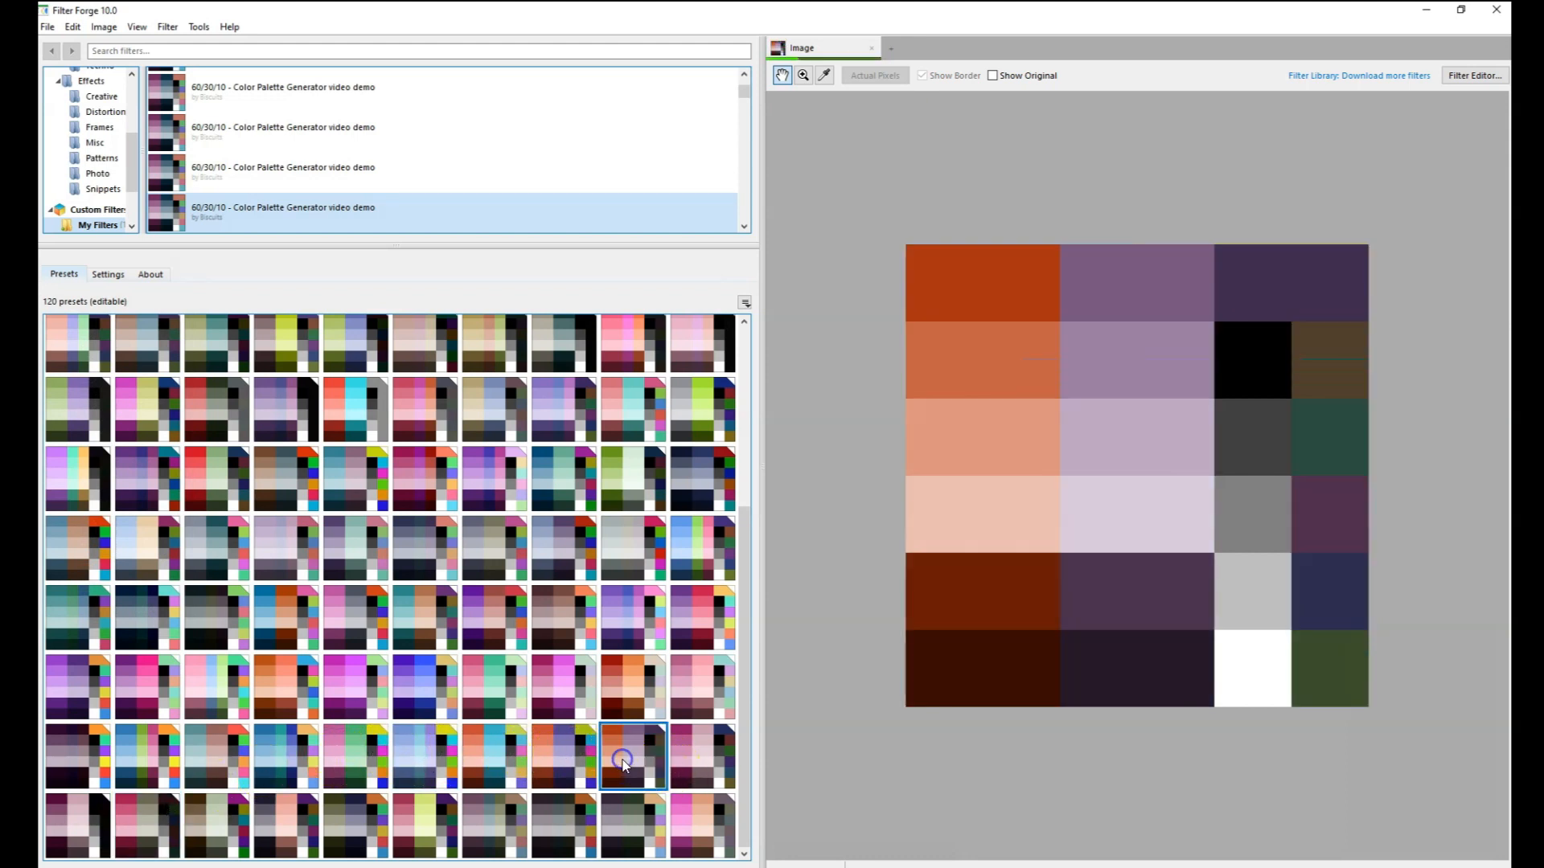
click(715, 762)
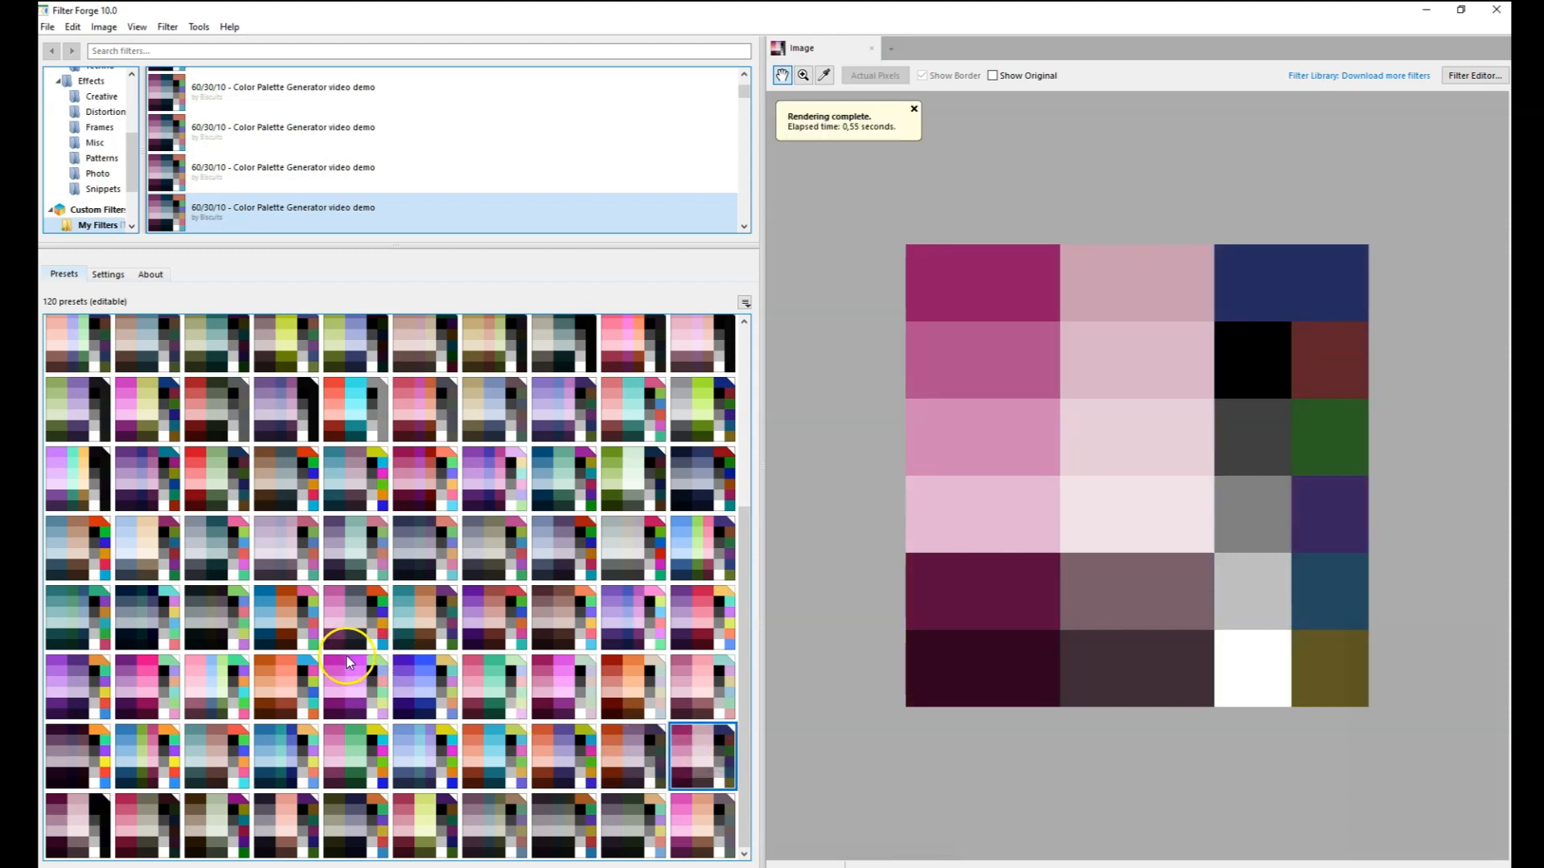
Preview presets from blue and burnt orange with pink through navy-green, coral and violet palettes, ending on salmon and turquoise with a pink accent.
click(283, 627)
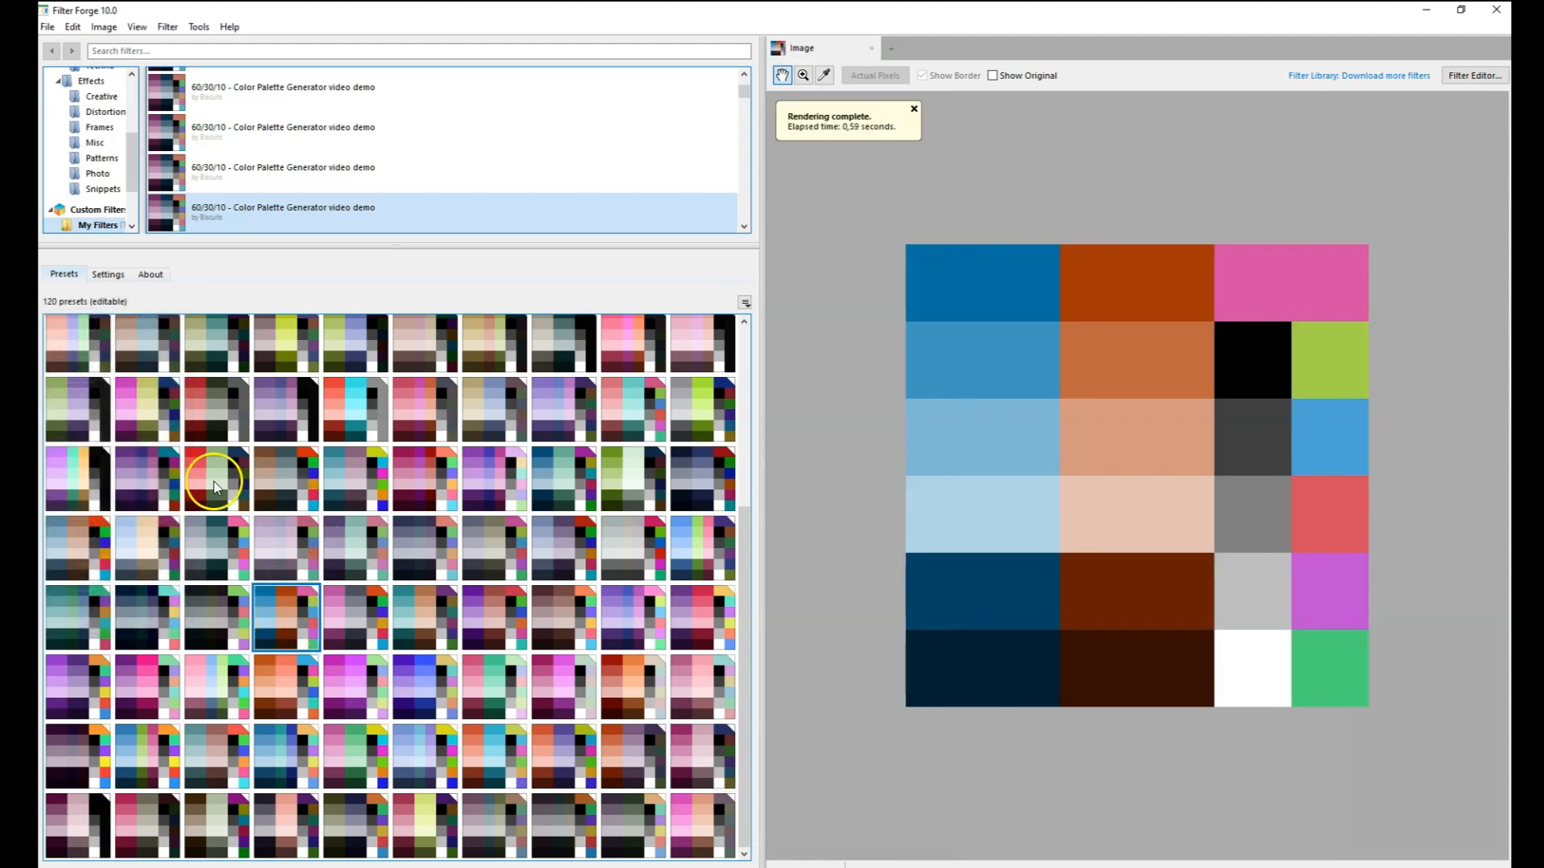
click(149, 484)
click(568, 483)
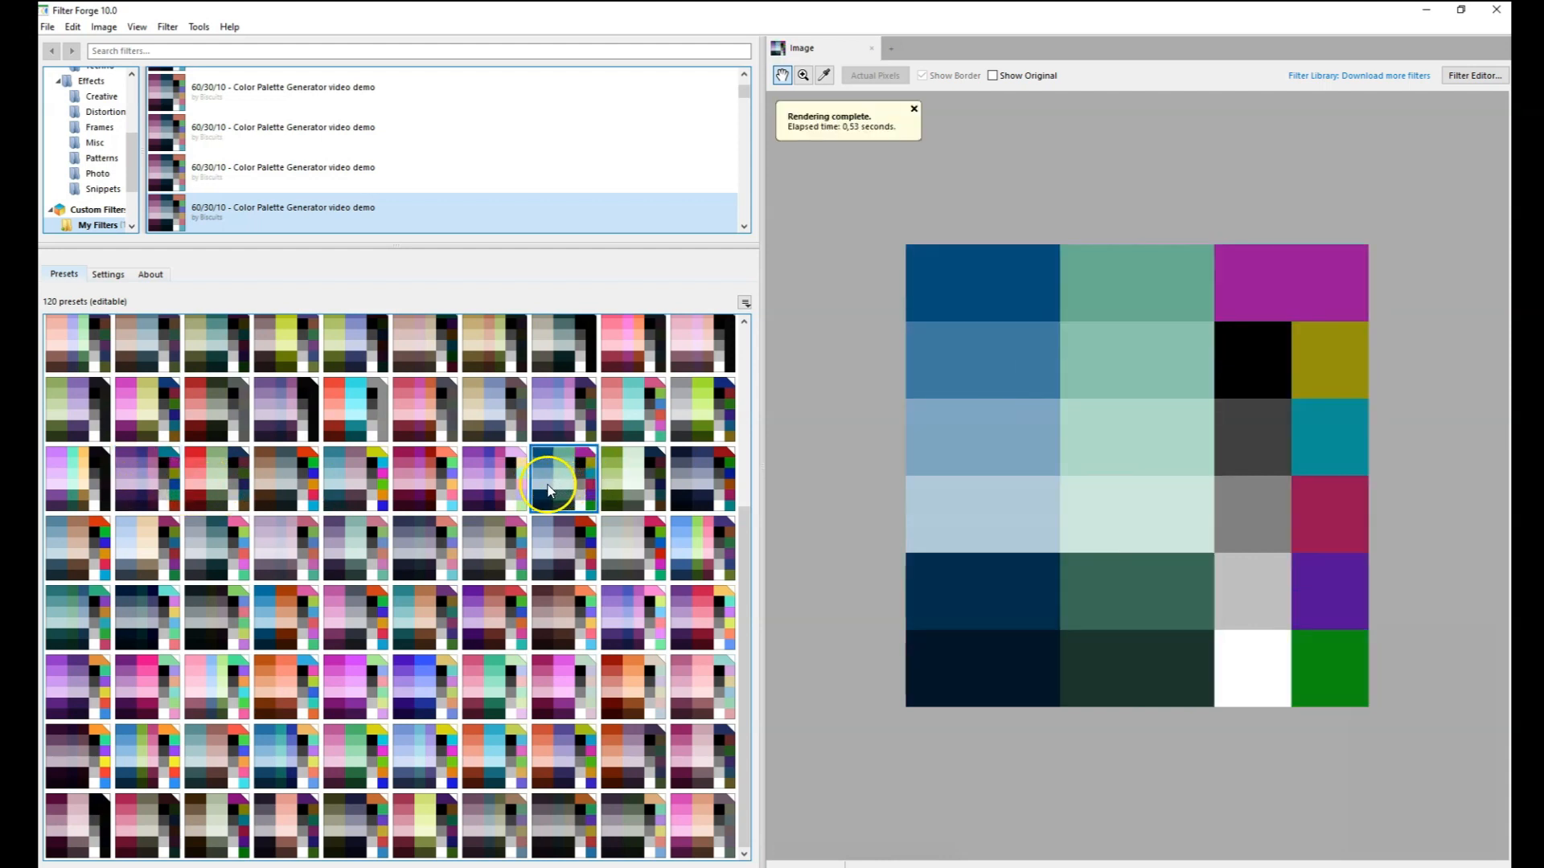
click(632, 346)
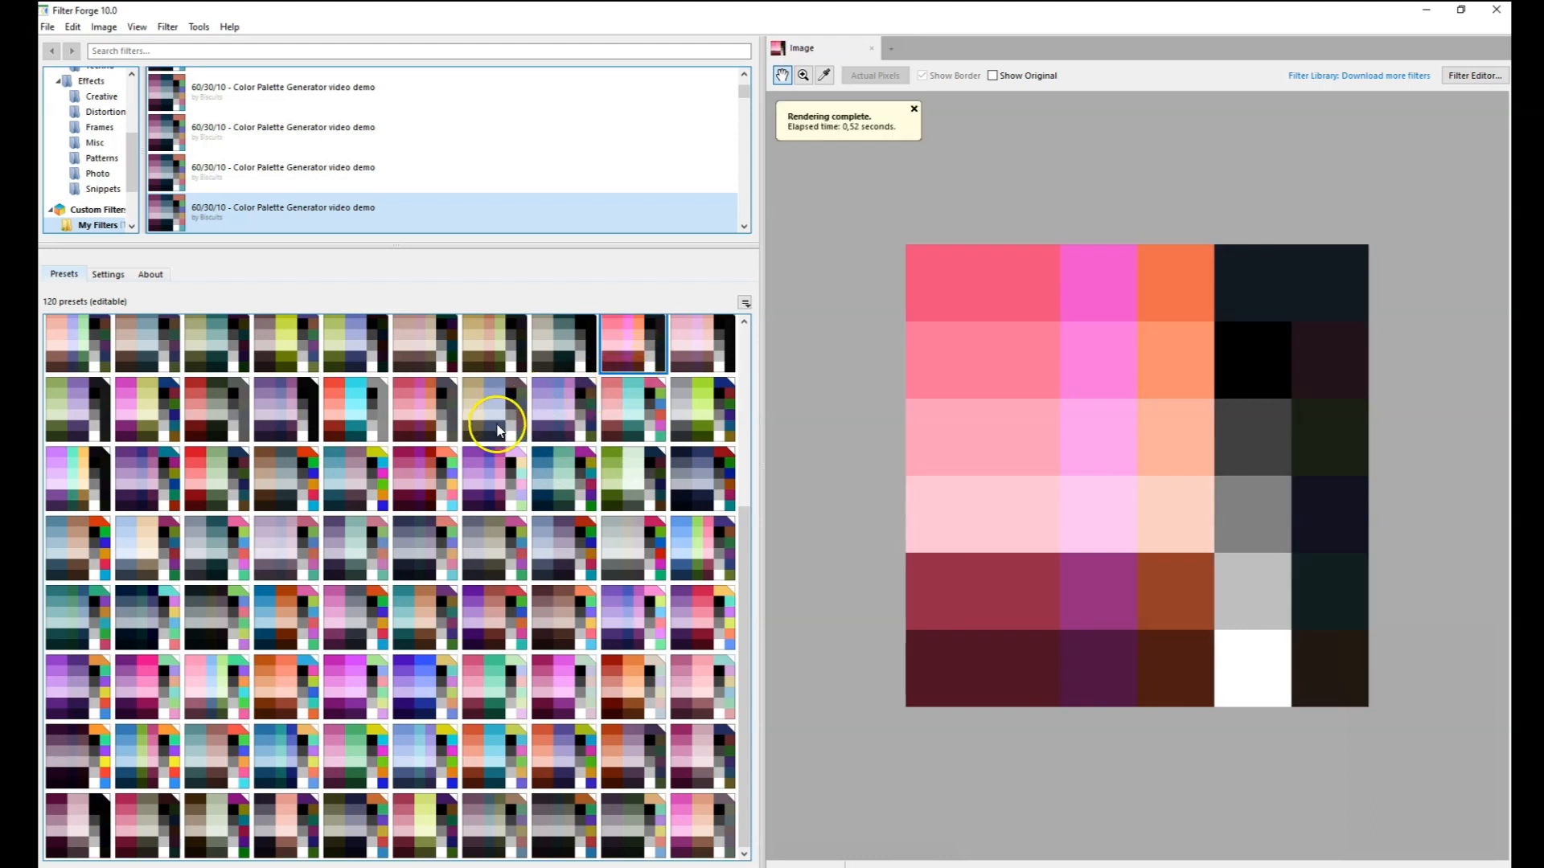
click(561, 421)
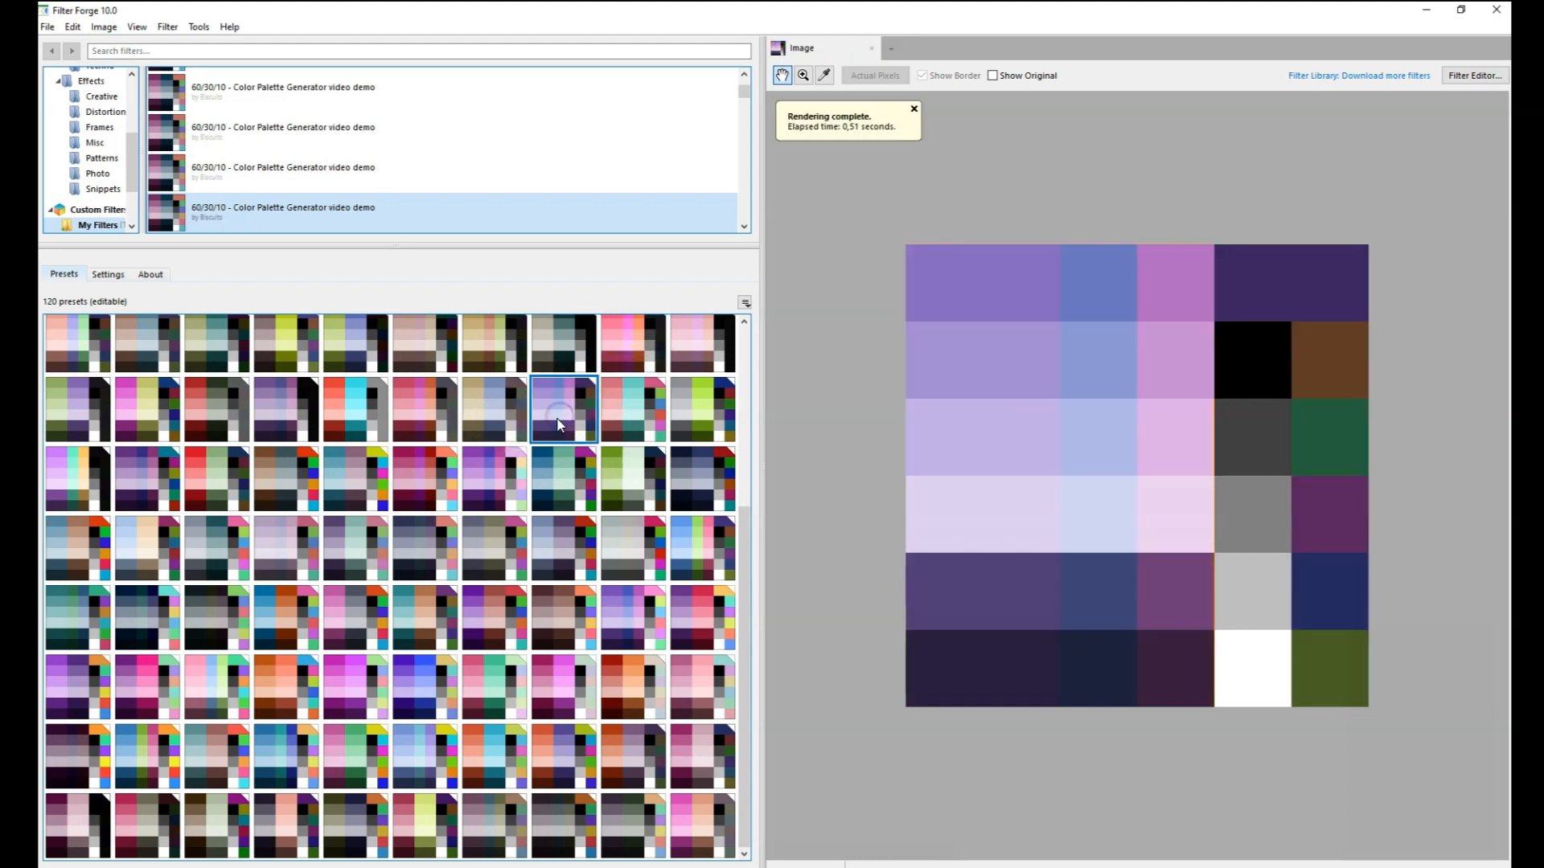
click(634, 425)
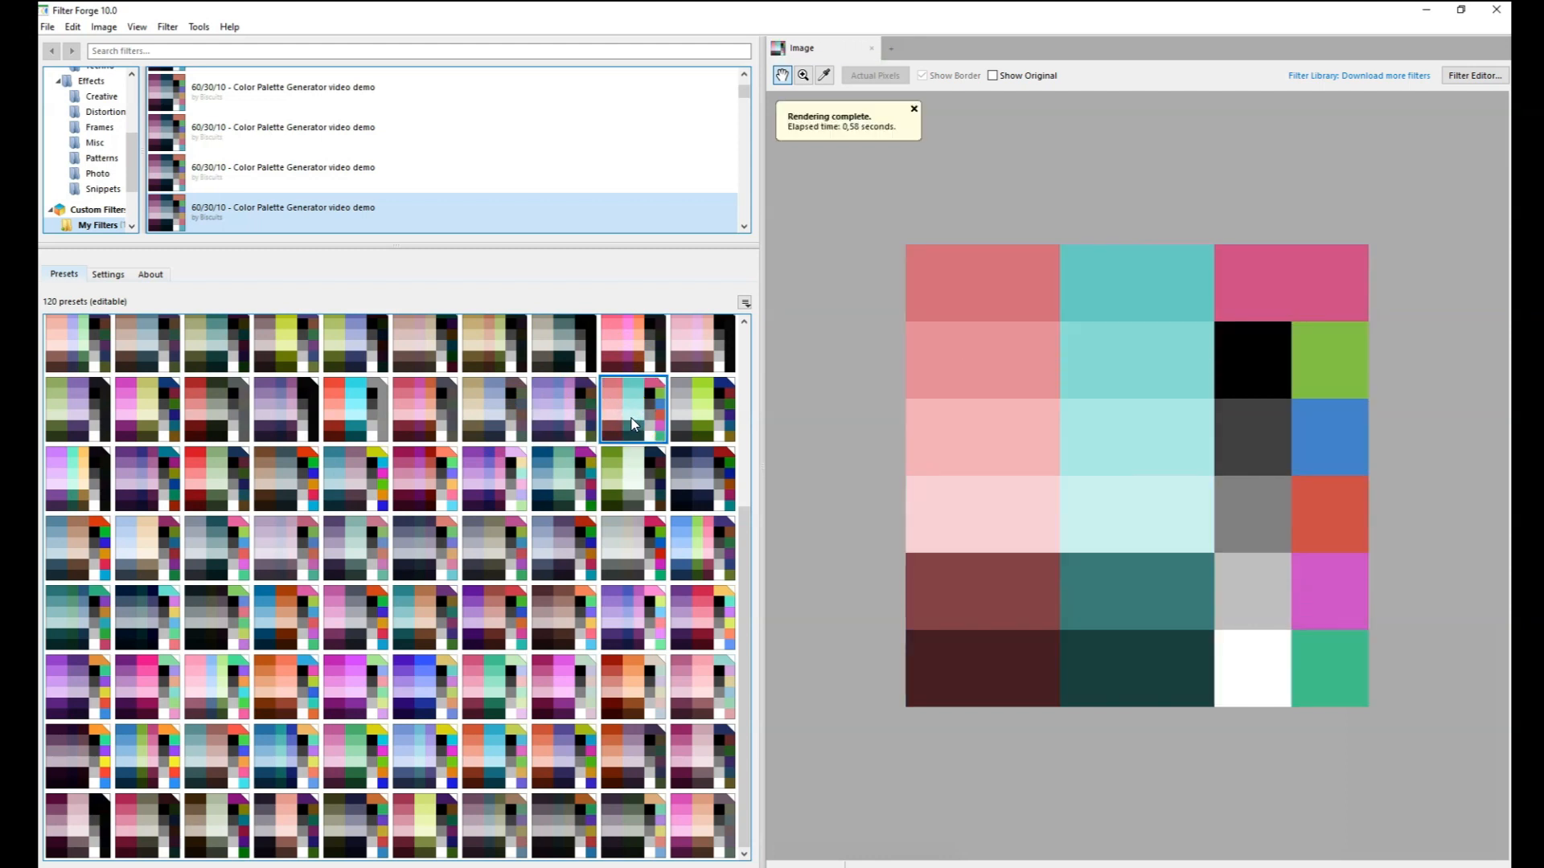
Preview the slate blue and purple, pale lilac, orange and coral, and violet presets, ending on muted teal and brown with a red-orange accent.
click(552, 572)
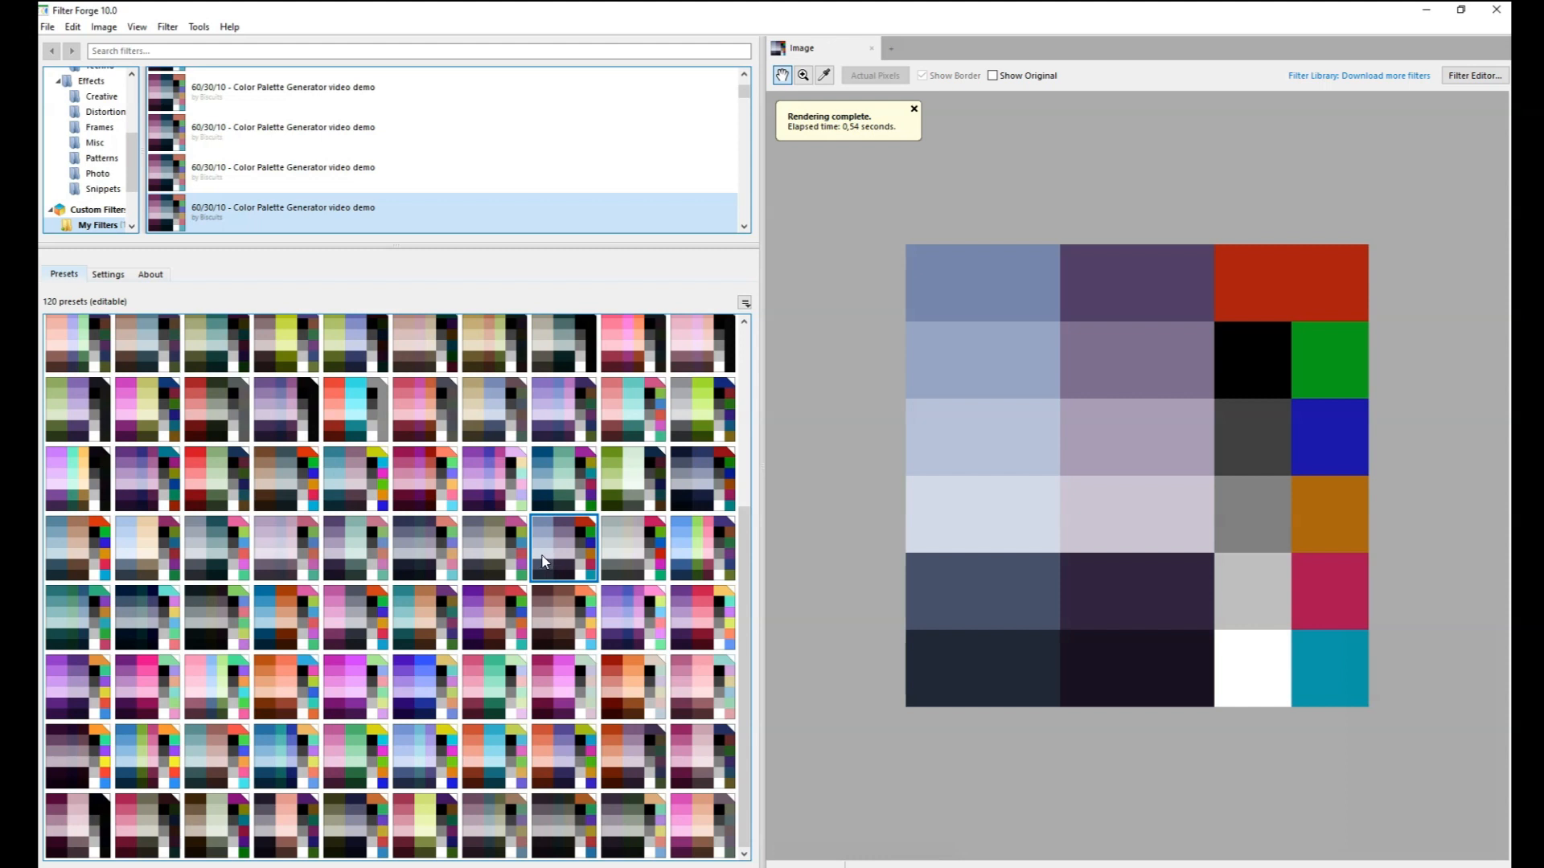
click(644, 548)
click(280, 547)
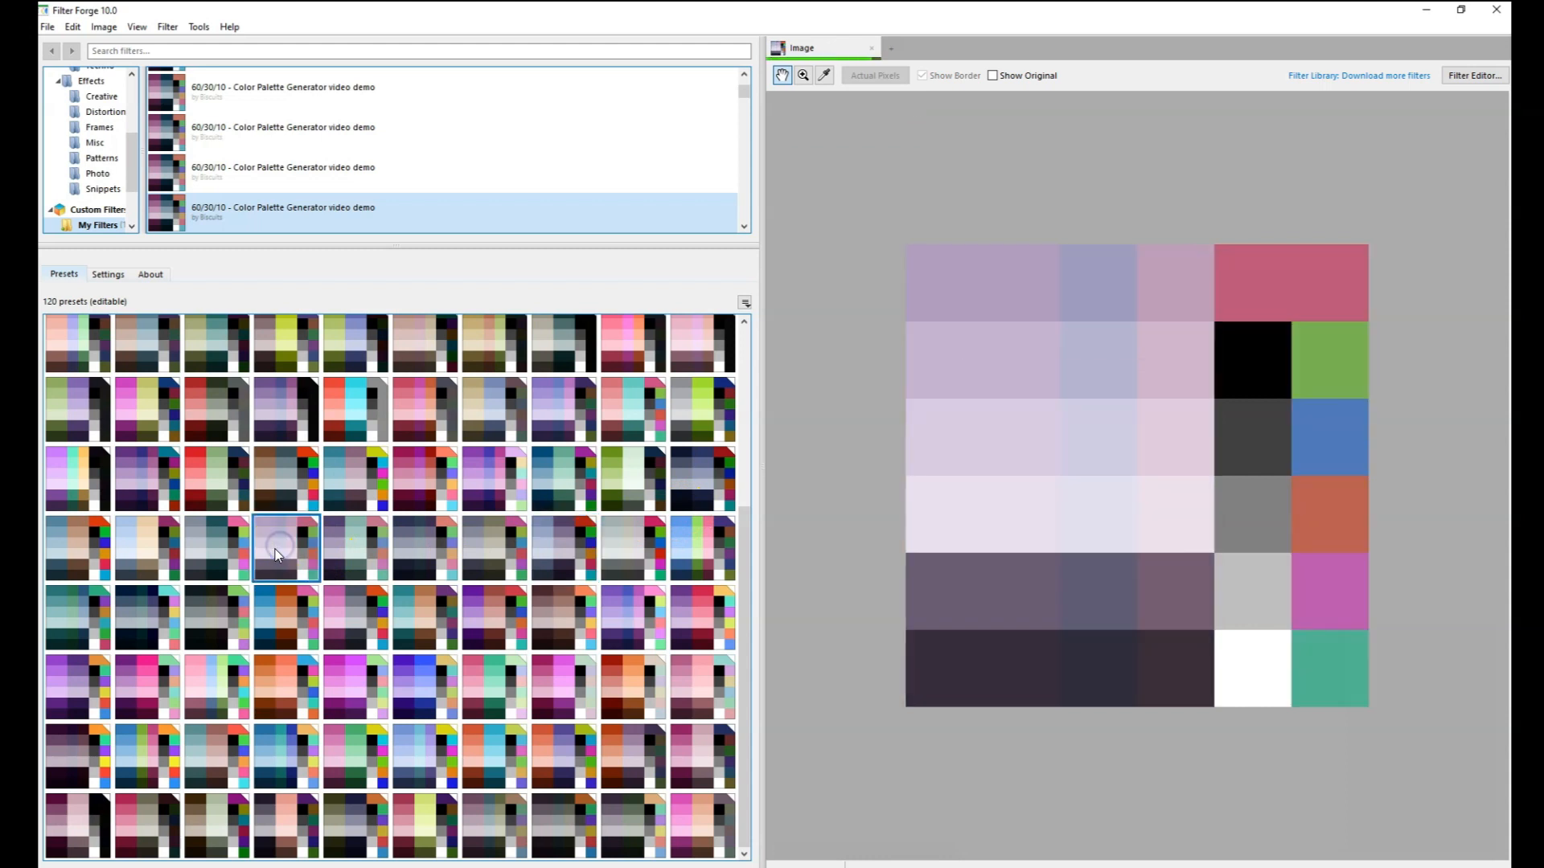
click(275, 699)
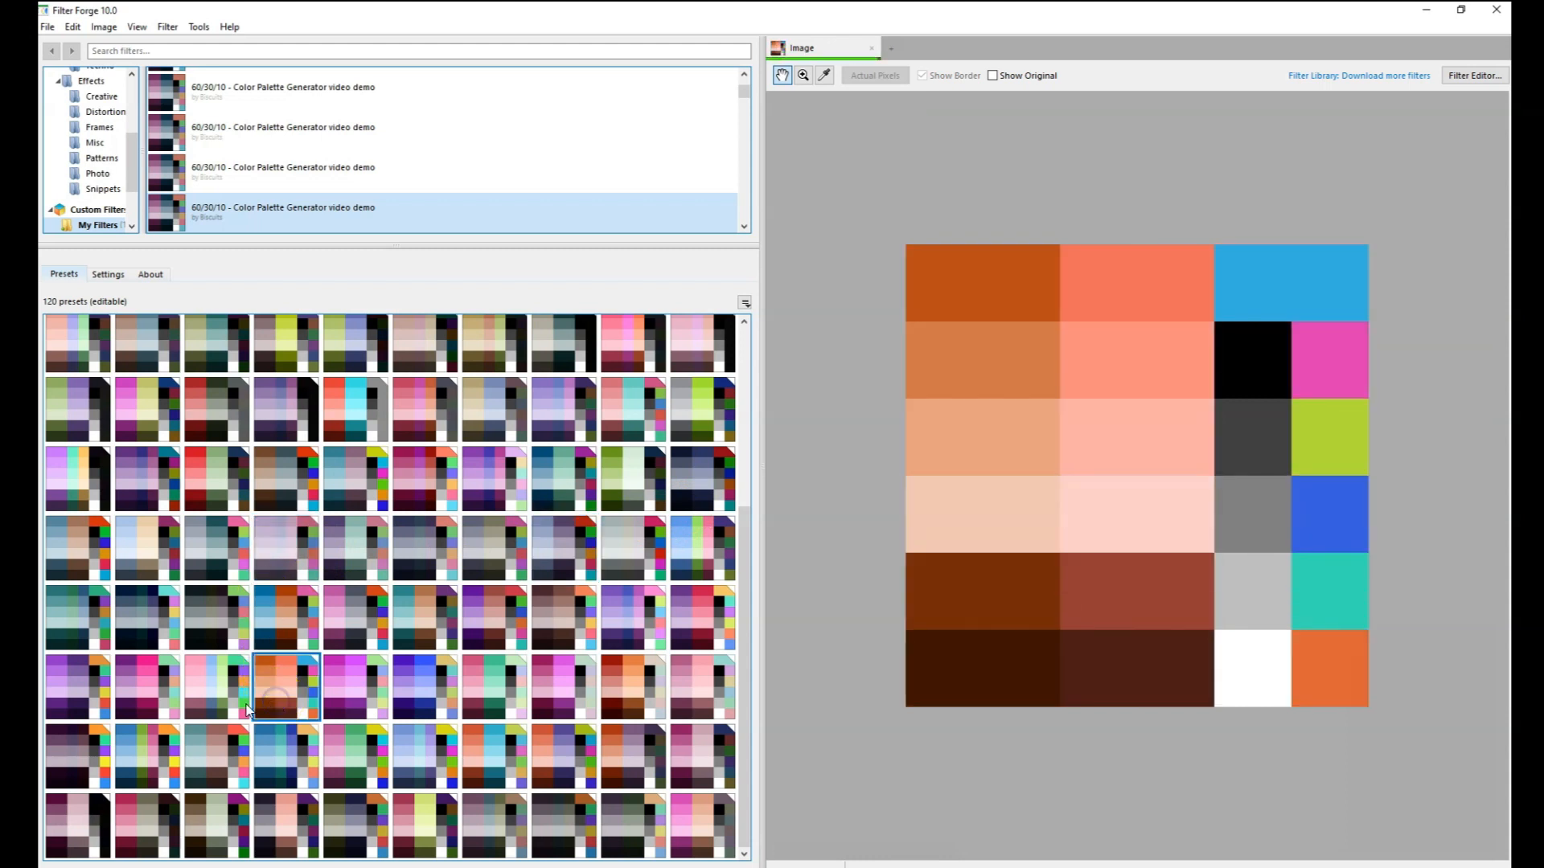
click(80, 687)
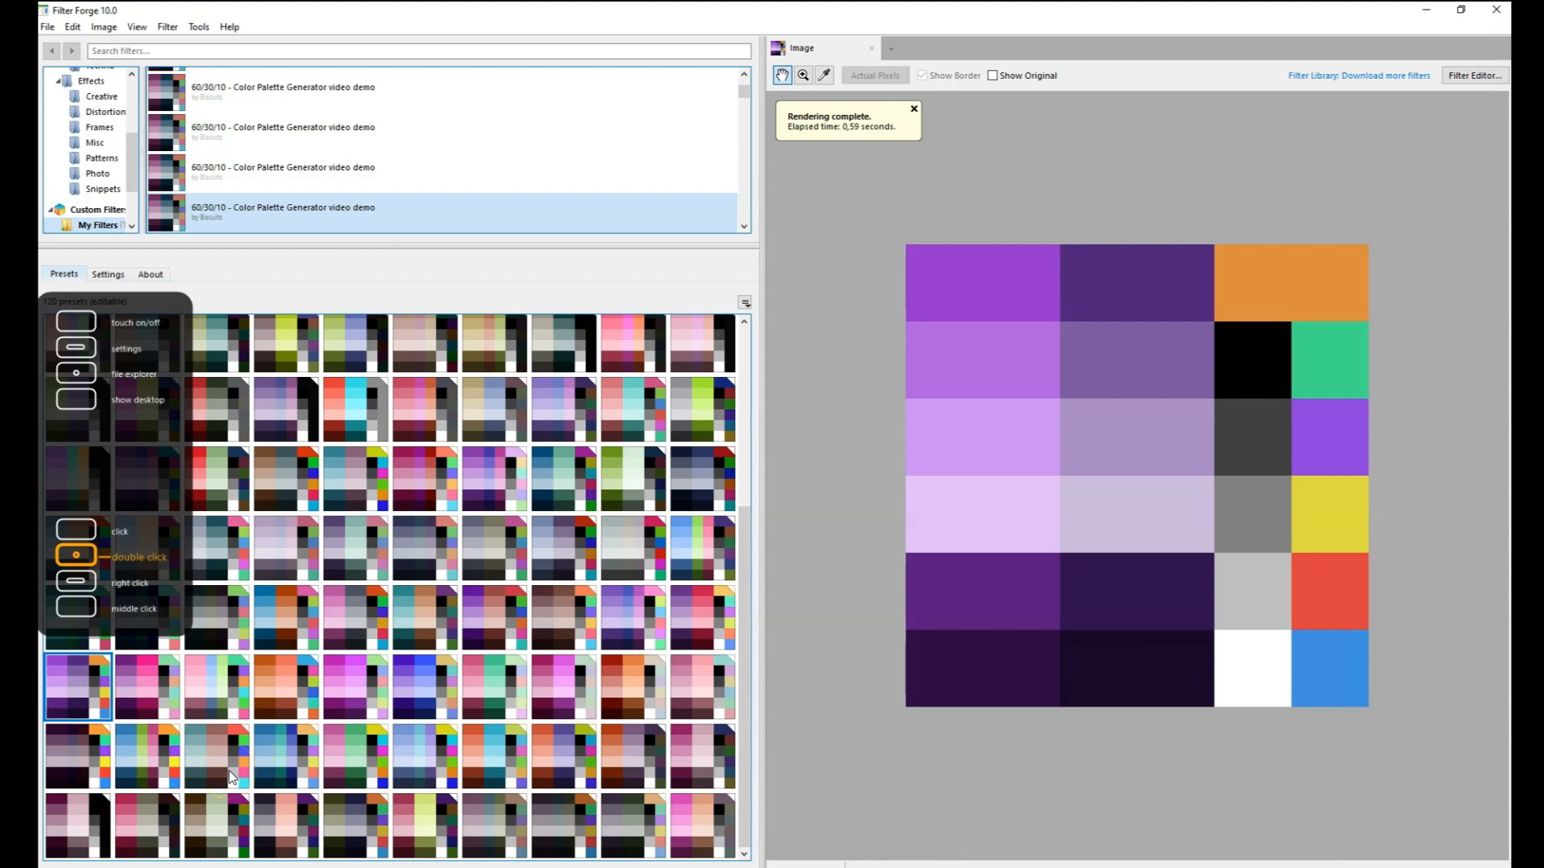
click(231, 777)
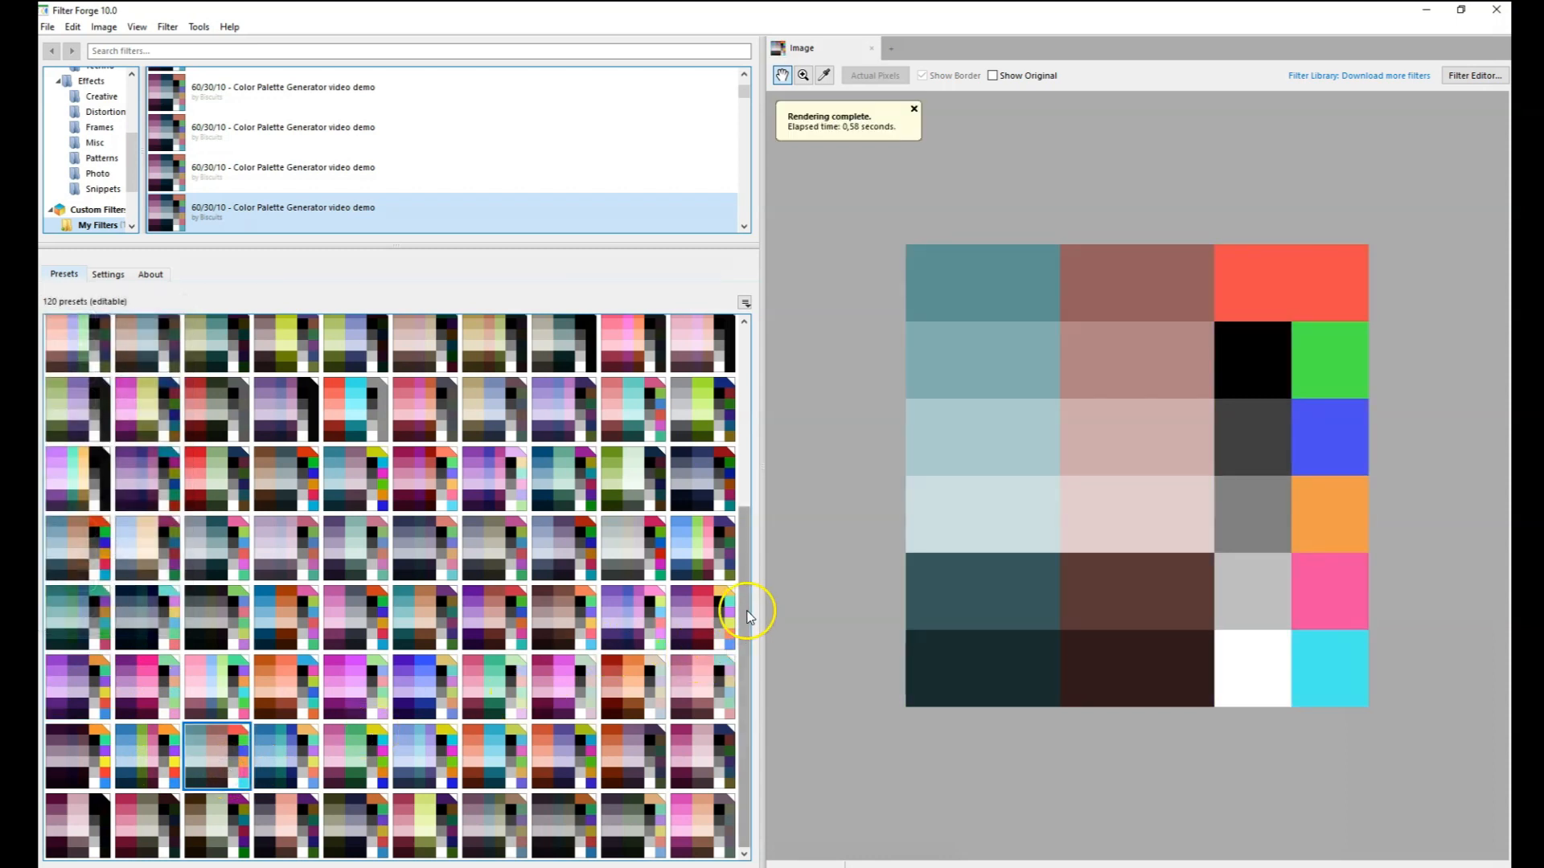
Try presets from the start of the collection, including pale pink and turquoise with purple, and apply the gray and yellow one with an orchid accent.
drag(747, 617, 809, 415)
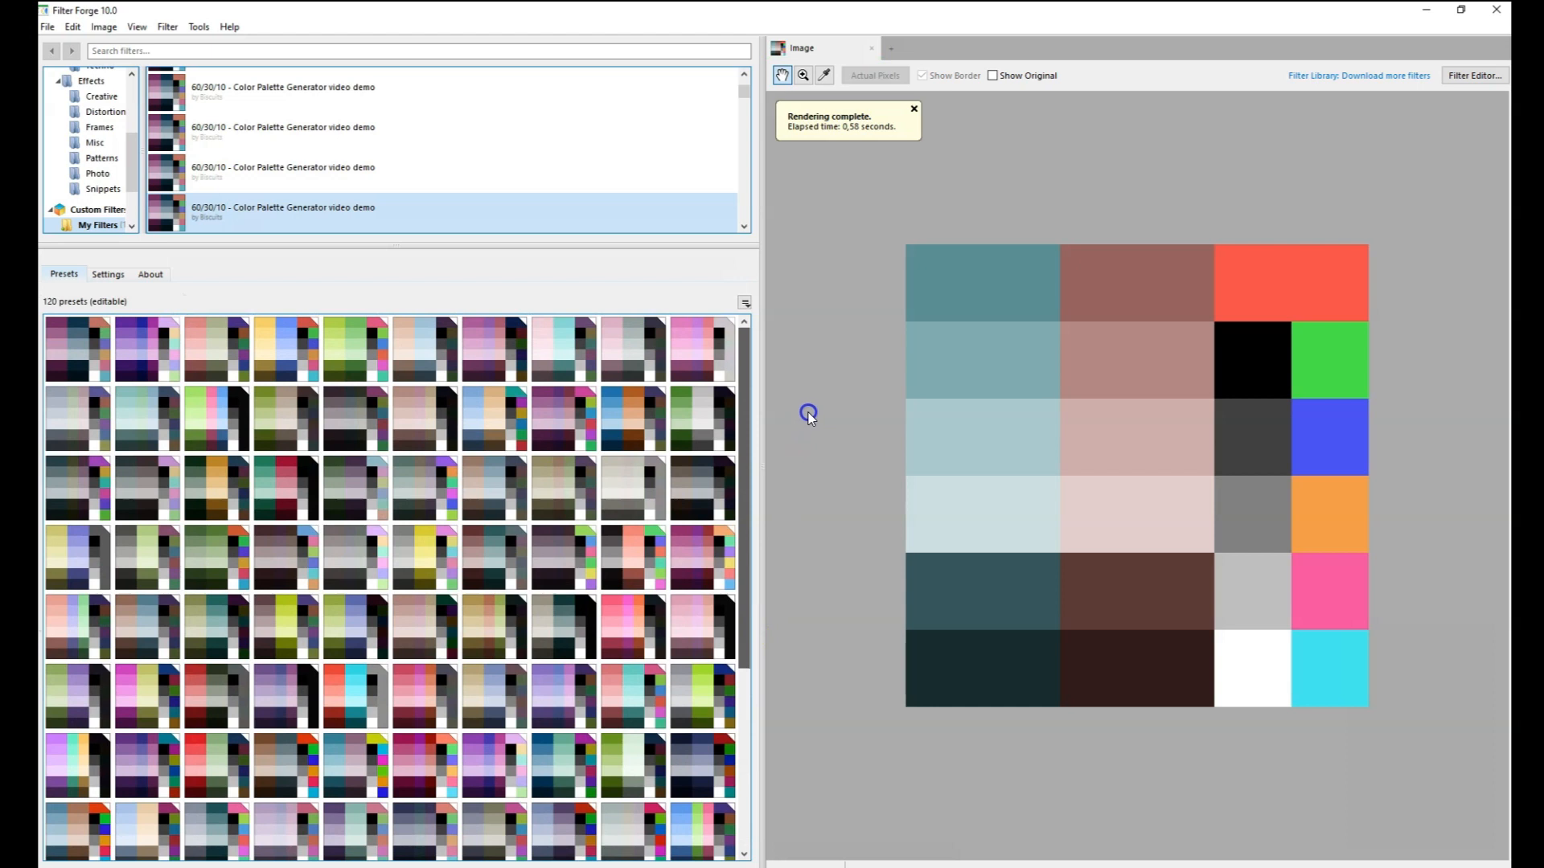
click(493, 423)
click(563, 362)
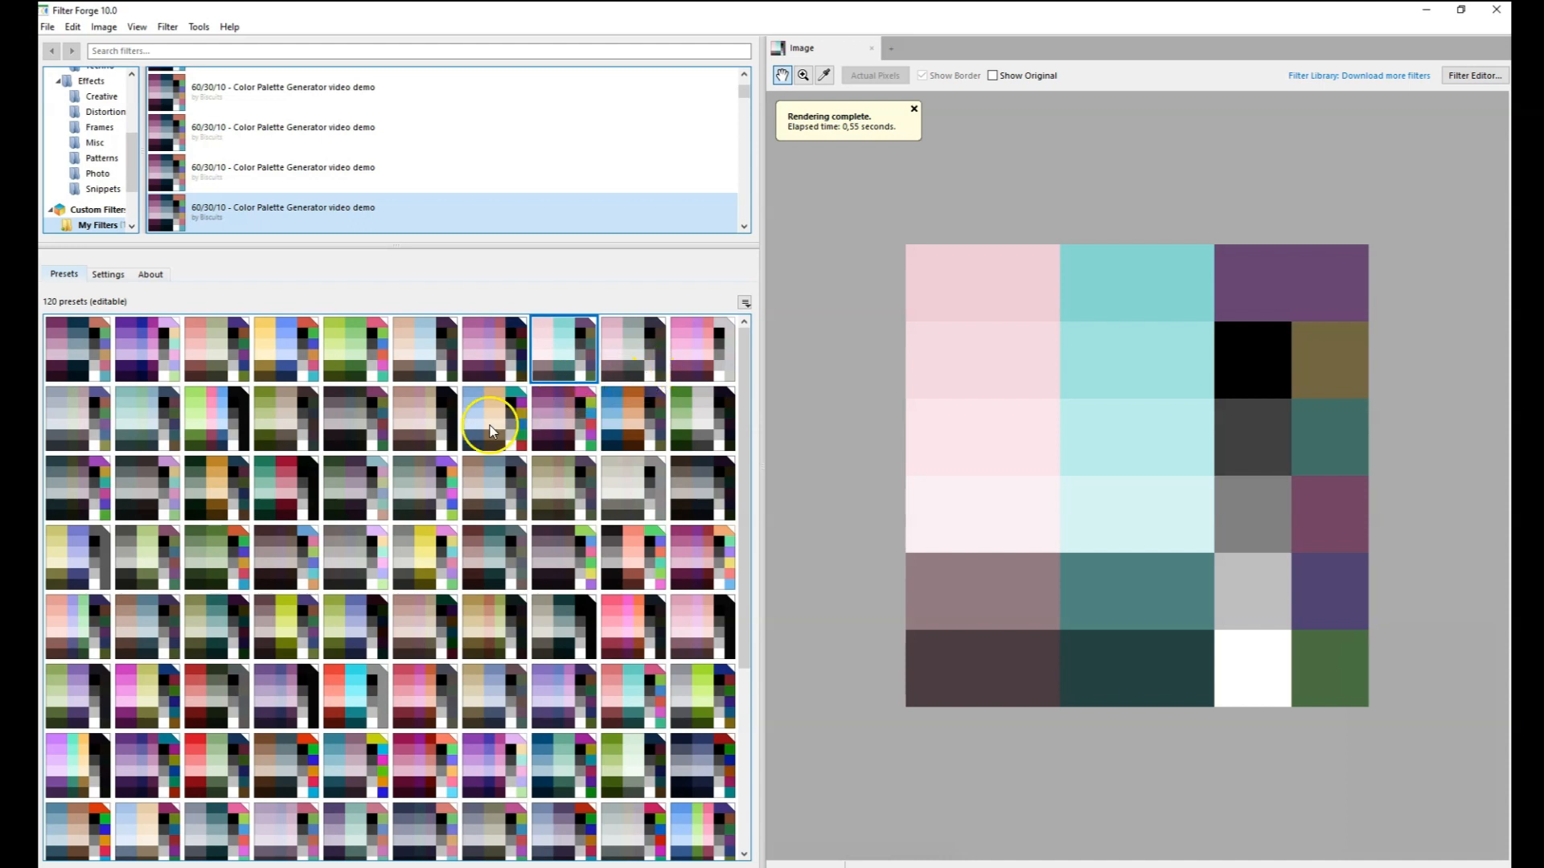
click(423, 571)
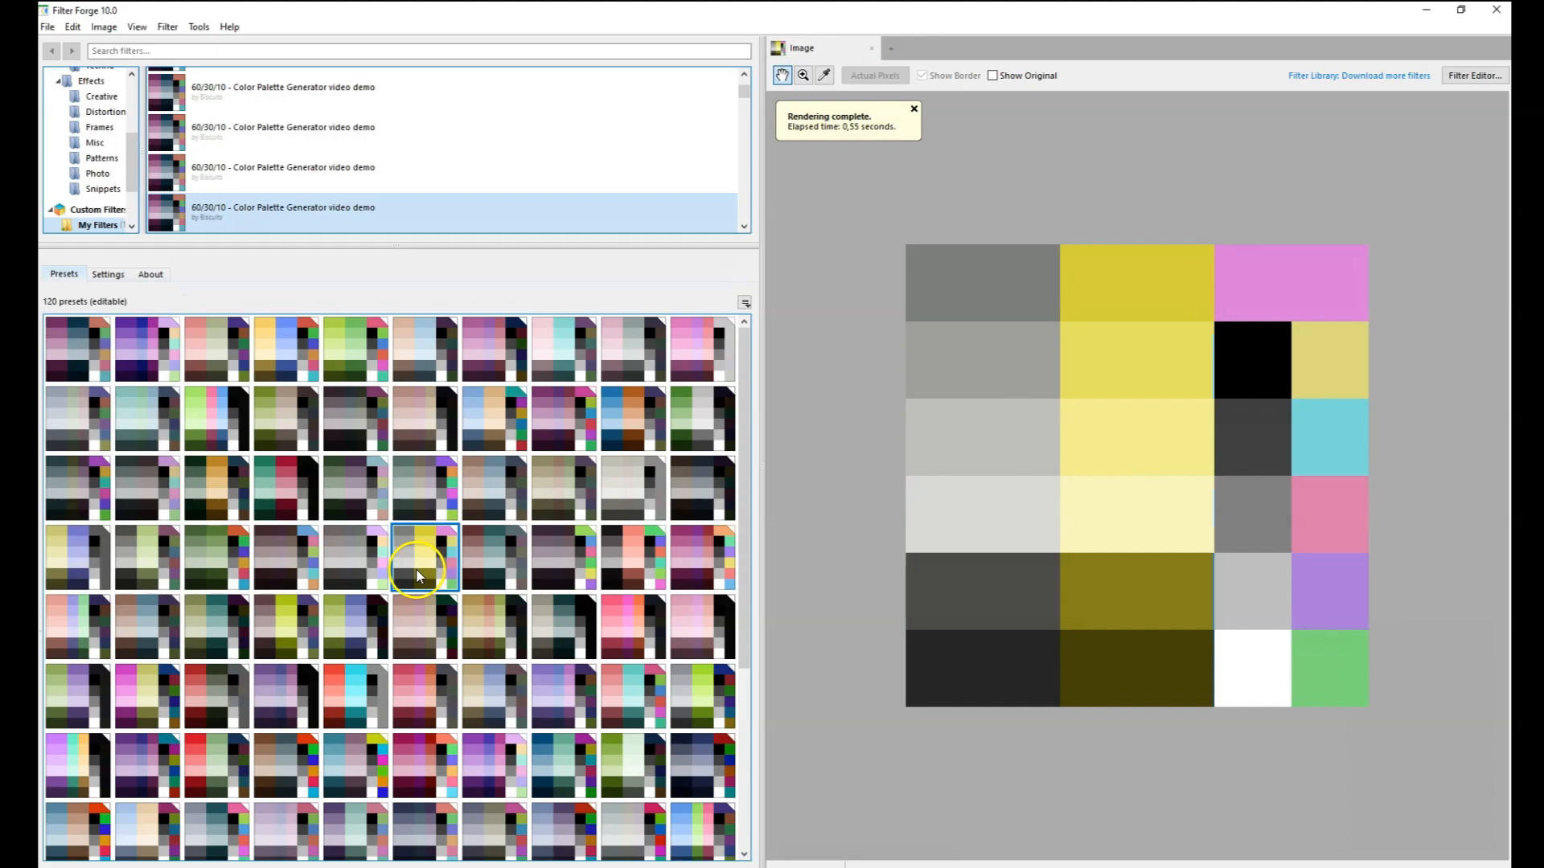